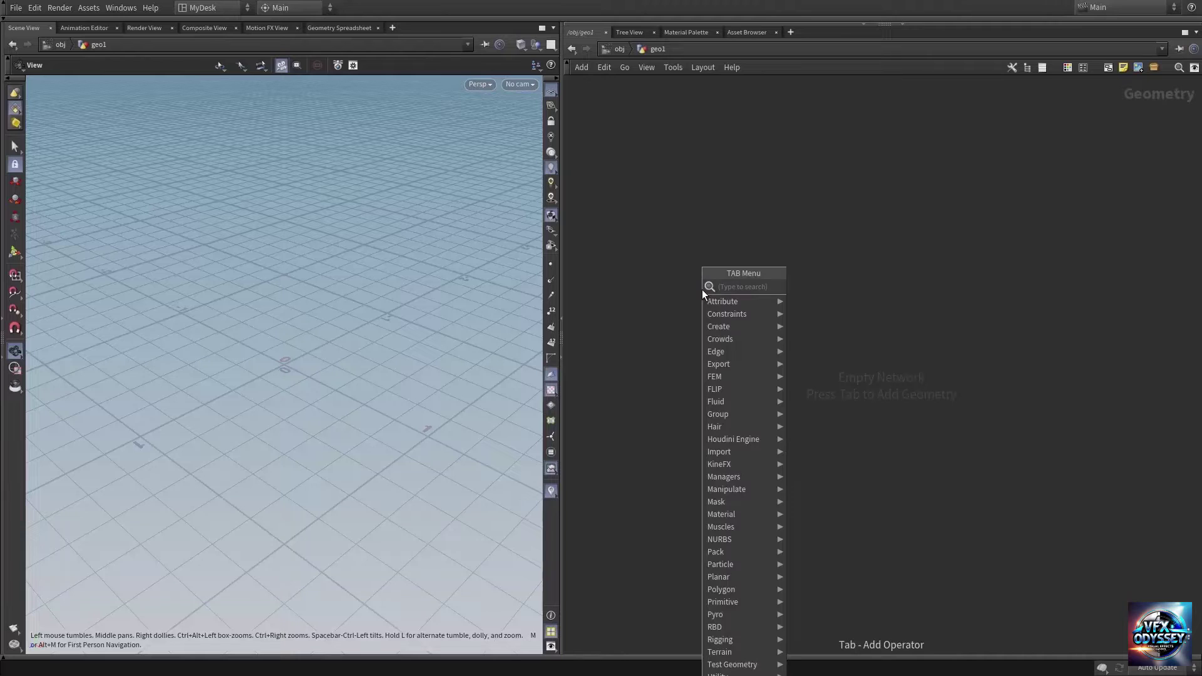
Step: Add a Grid node to the empty geometry network and frame the whole grid in the viewport
{"action": "type", "text": "grid"}
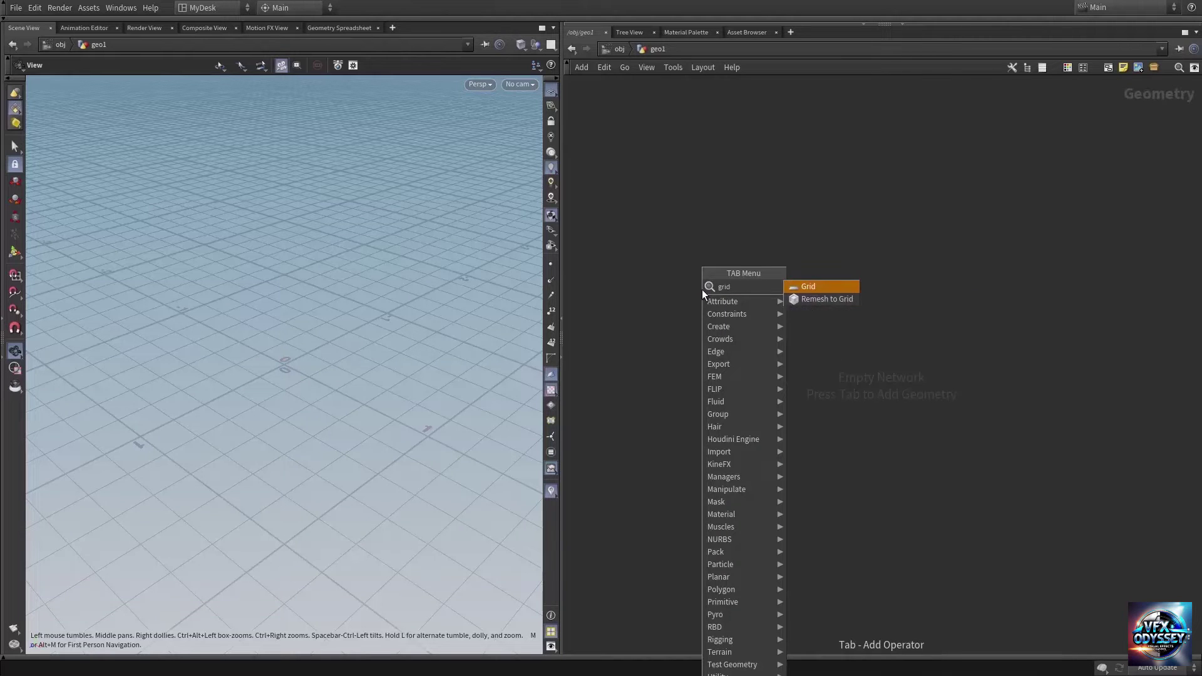
{"action": "key", "text": "Return"}
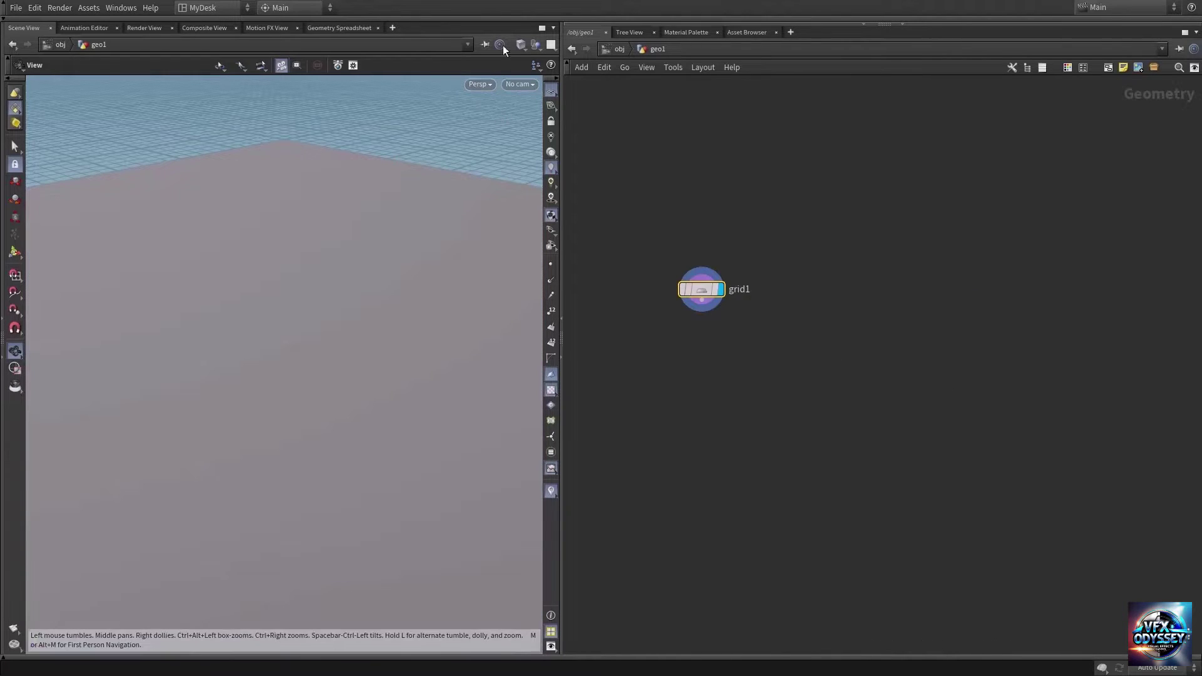
{"action": "right_click_drag", "start_coordinate": [449, 313], "coordinate": [75, 336]}
{"action": "middle_click_drag", "start_coordinate": [367, 365], "coordinate": [242, 316]}
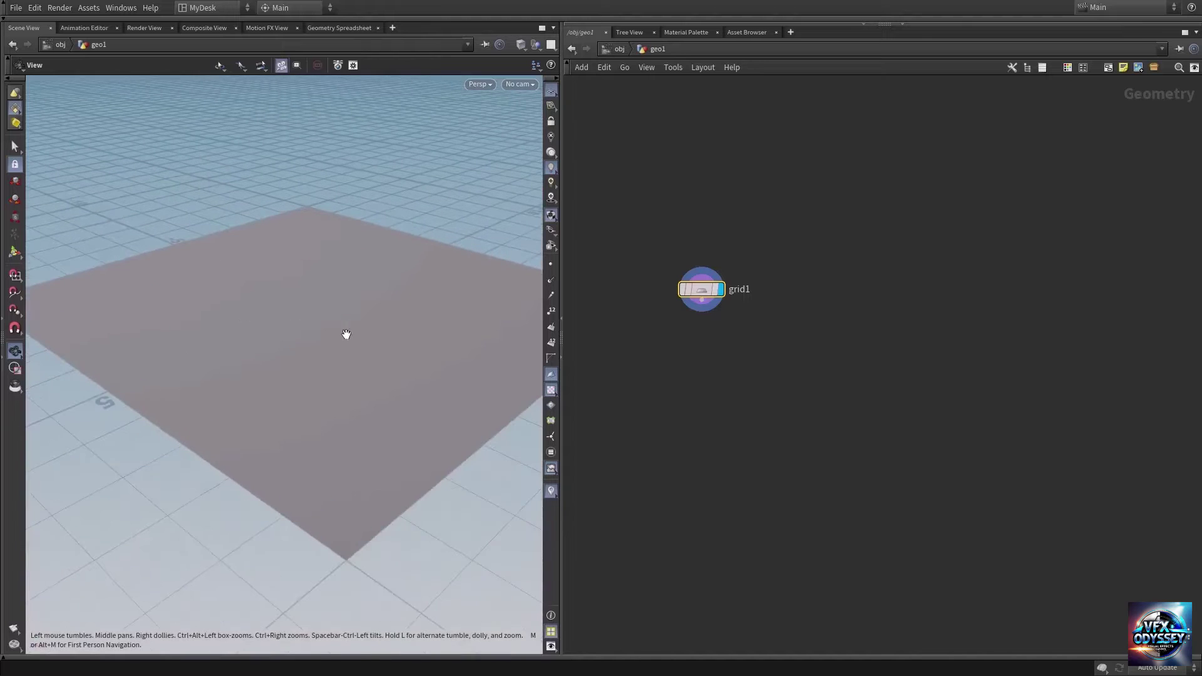
{"action": "right_click_drag", "start_coordinate": [344, 336], "coordinate": [282, 332]}
{"action": "mouse_move", "coordinate": [347, 317]}
{"action": "left_mouse_down"}
{"action": "mouse_move", "coordinate": [350, 332]}
{"action": "mouse_move", "coordinate": [336, 343]}
{"action": "mouse_move", "coordinate": [330, 319]}
{"action": "left_mouse_up"}
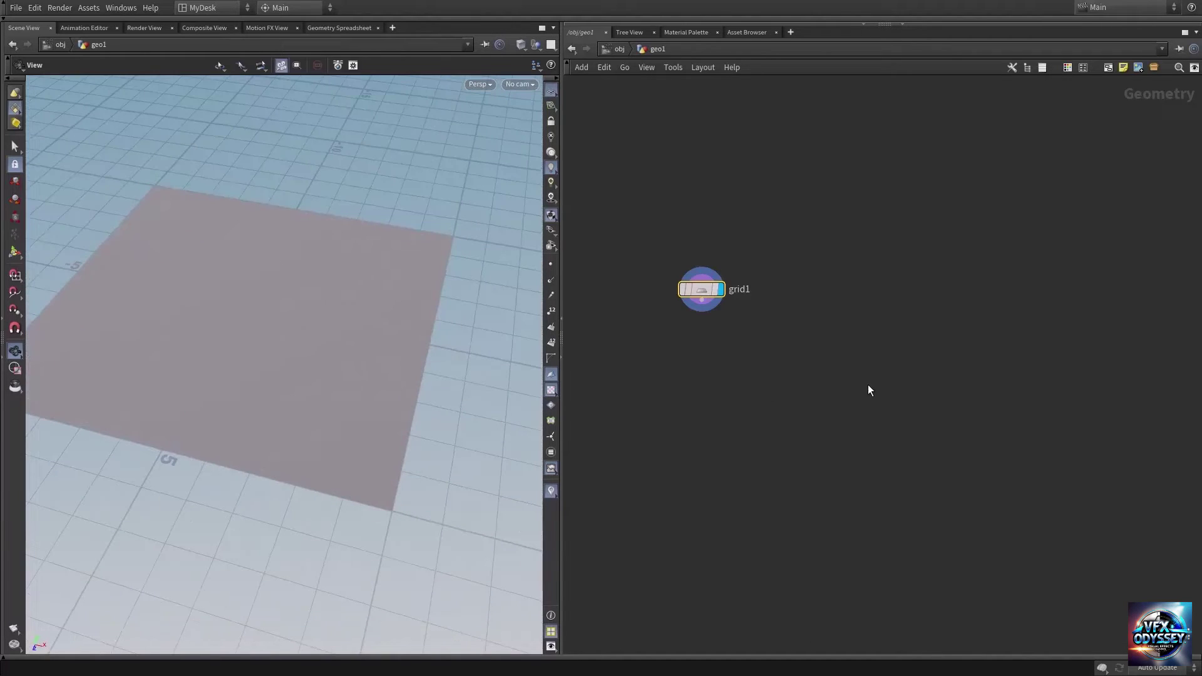
Step: Add a Sphere node beside the grid node, display it, and align the two nodes in the network
{"action": "key", "text": "Tab"}
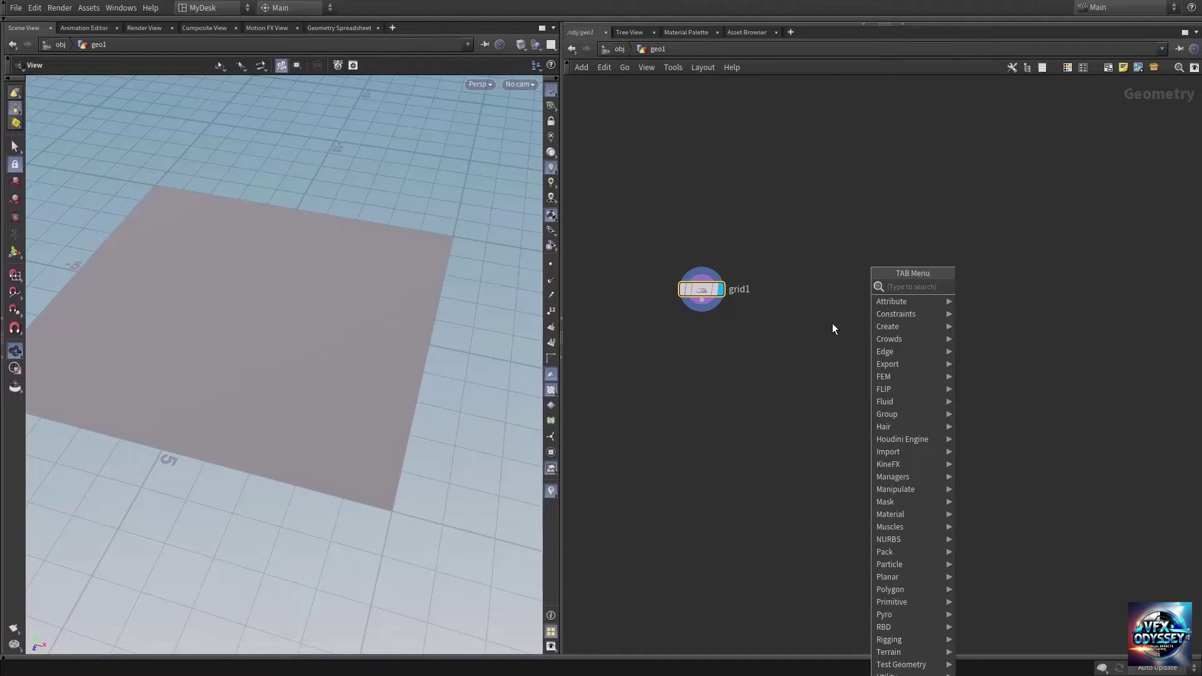
{"action": "type", "text": "spher"}
{"action": "key", "text": "Return"}
{"action": "left_click", "coordinate": [833, 323]}
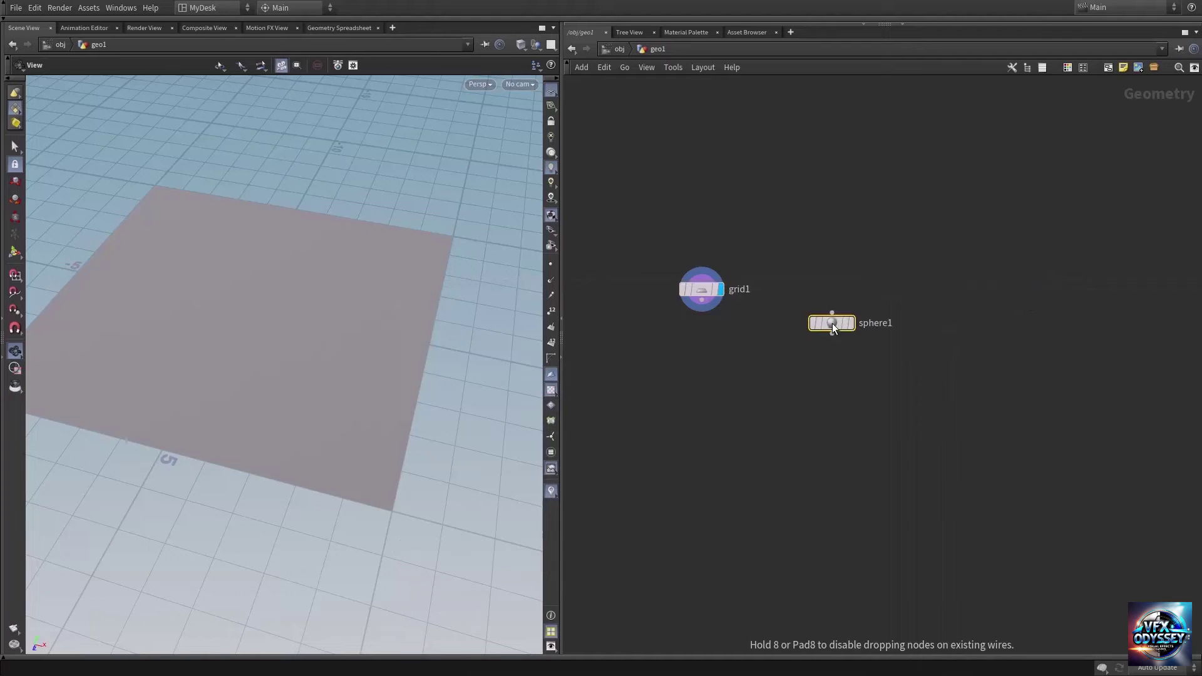
{"action": "left_click", "coordinate": [850, 324]}
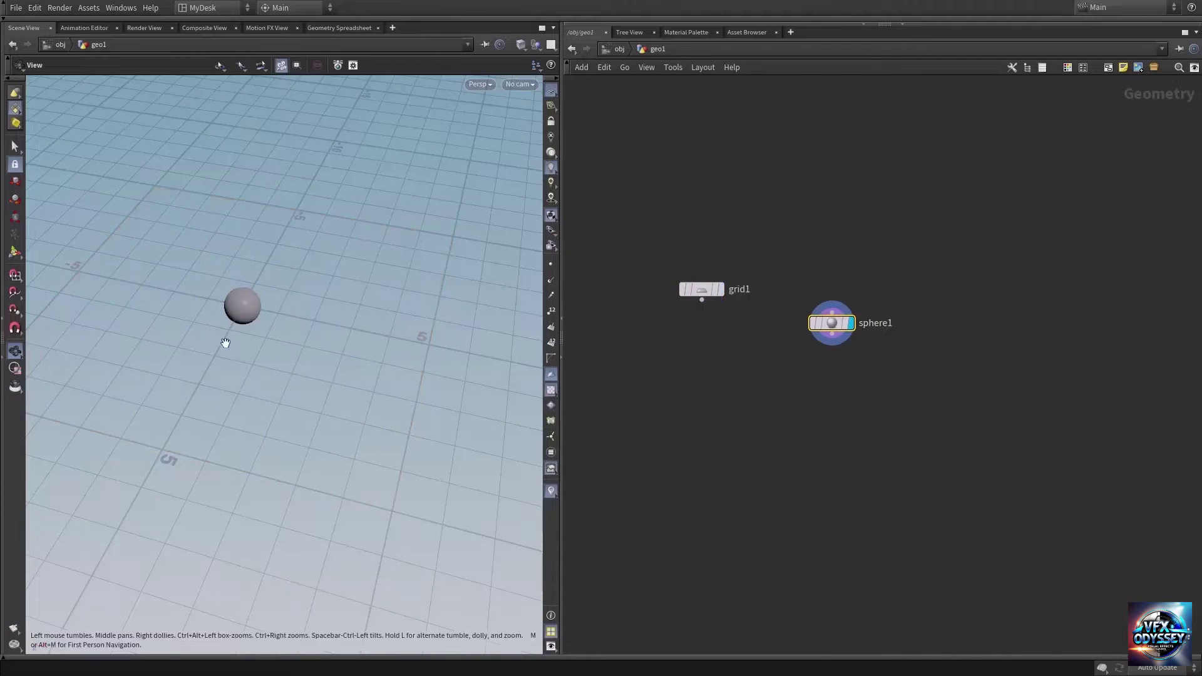
{"action": "left_click_drag", "start_coordinate": [225, 341], "coordinate": [268, 295]}
{"action": "key", "text": "l"}
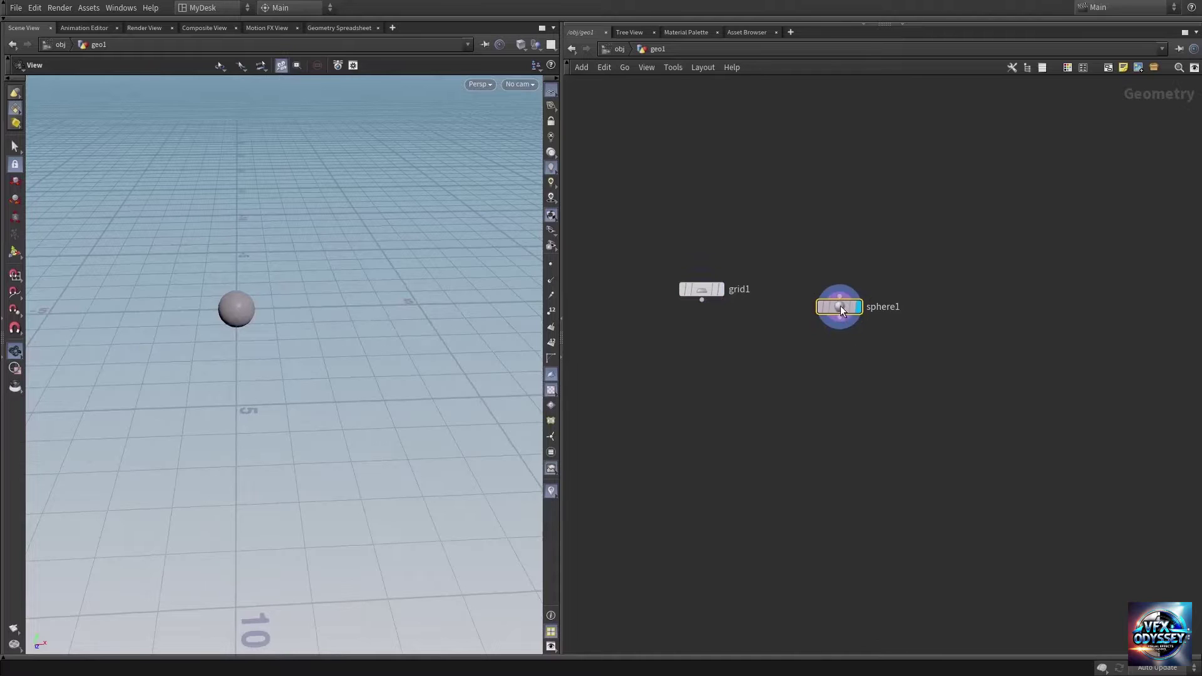
Step: Add a Color node, feed the sphere's output into it, and display its result
{"action": "key", "text": "Tab"}
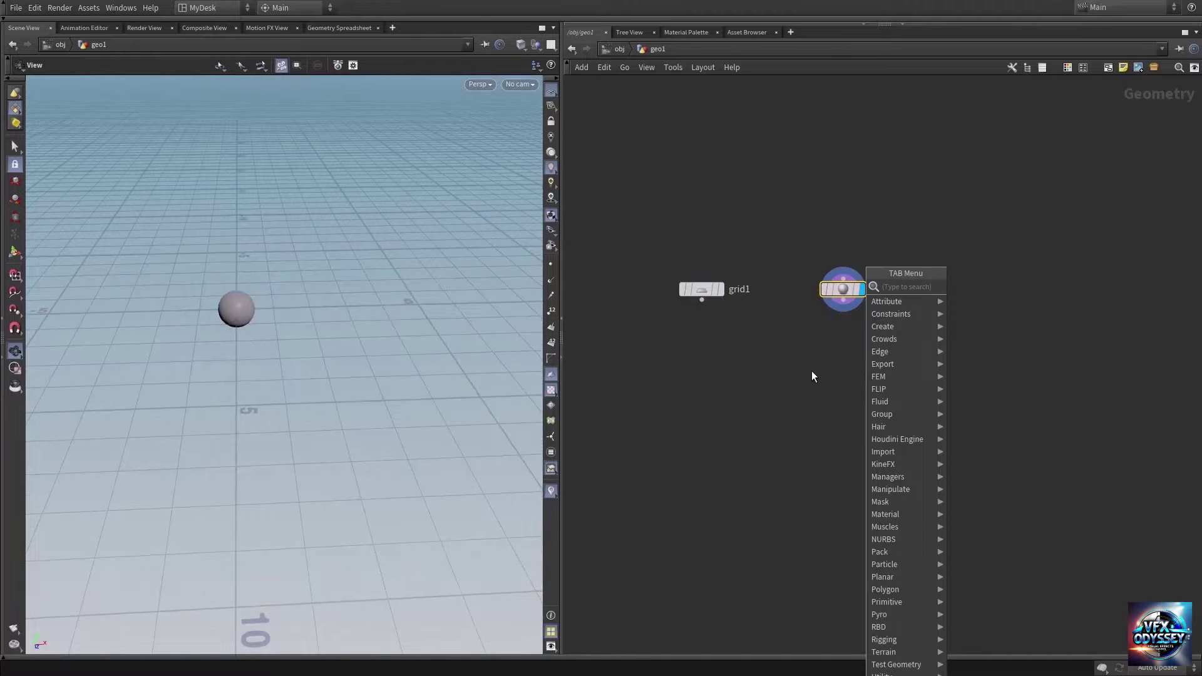
{"action": "type", "text": "color"}
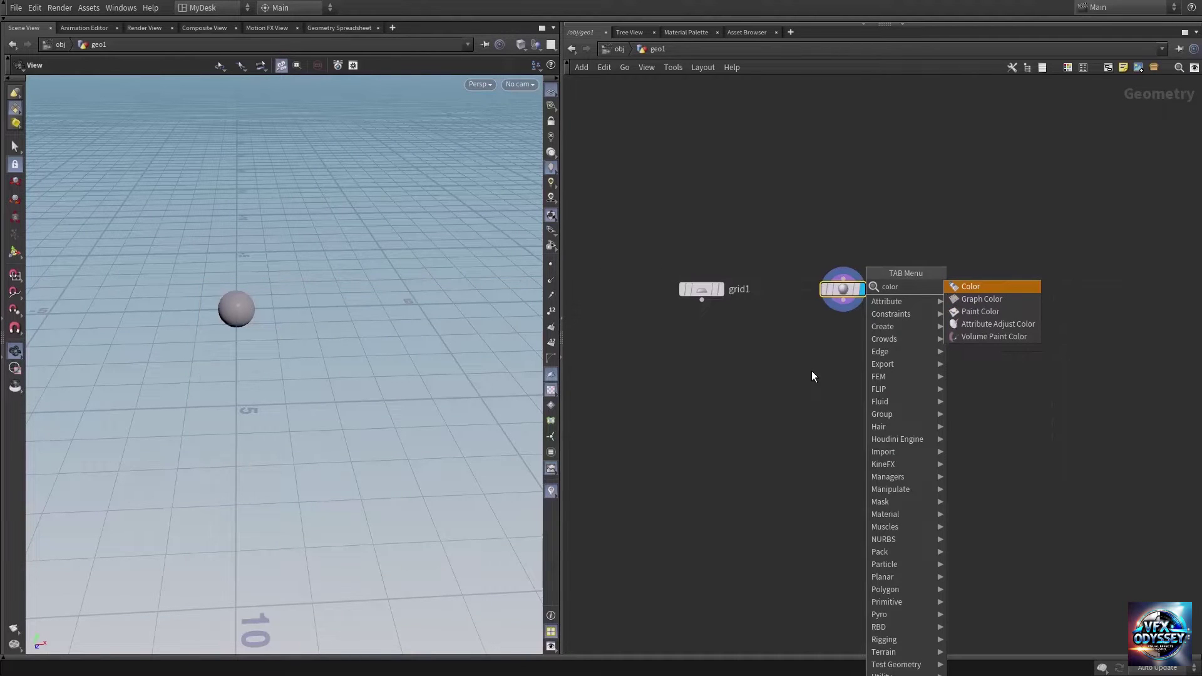
{"action": "key", "text": "Return"}
{"action": "left_click", "coordinate": [811, 370]}
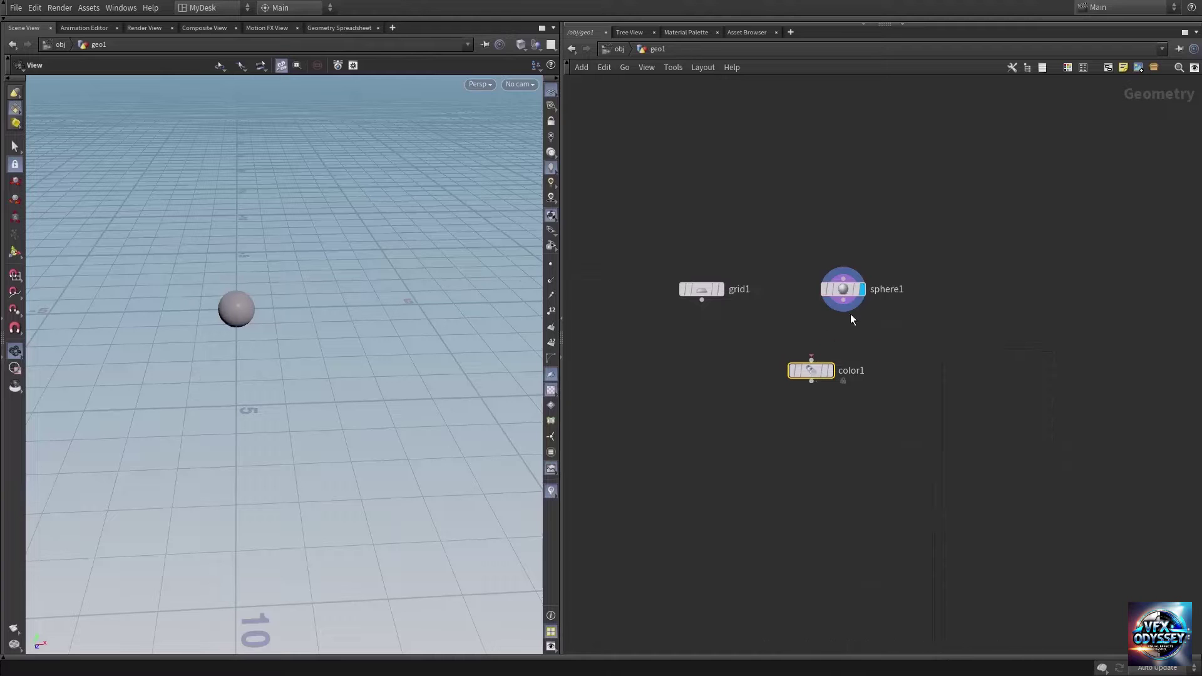
{"action": "left_click_drag", "start_coordinate": [843, 302], "coordinate": [813, 372]}
{"action": "left_click", "coordinate": [840, 352]}
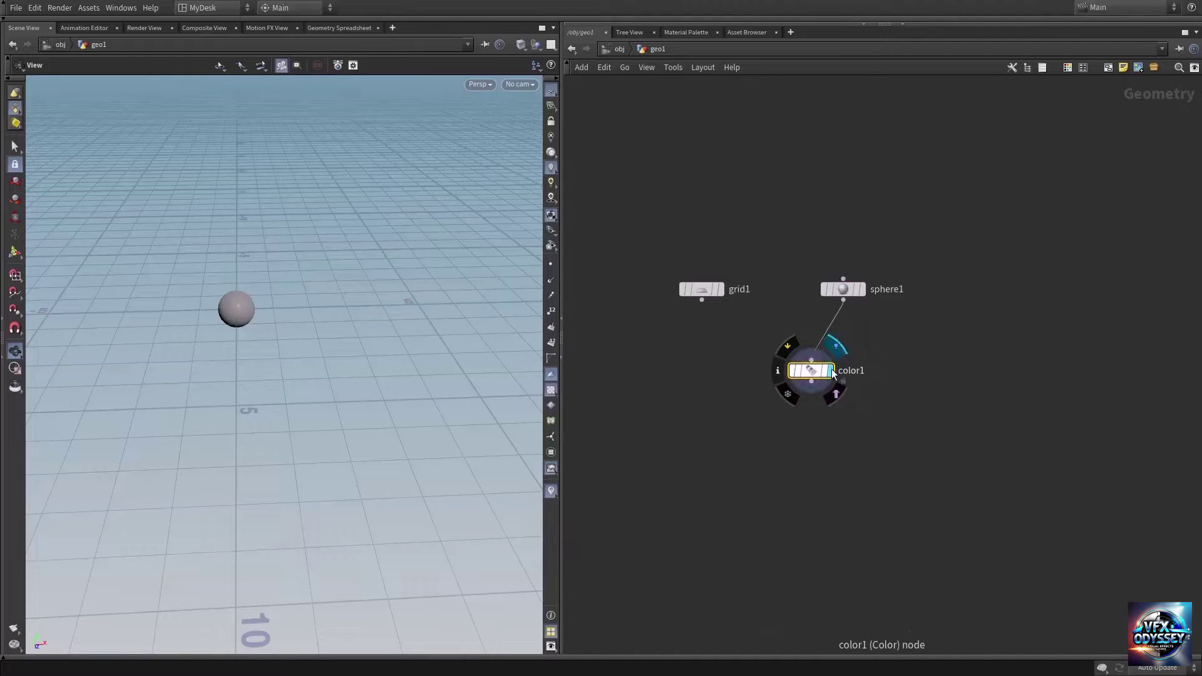
Step: Show the parameters of the sphere's Color node and set its constant color to pure red (1, 0, 0)
{"action": "key", "text": "p"}
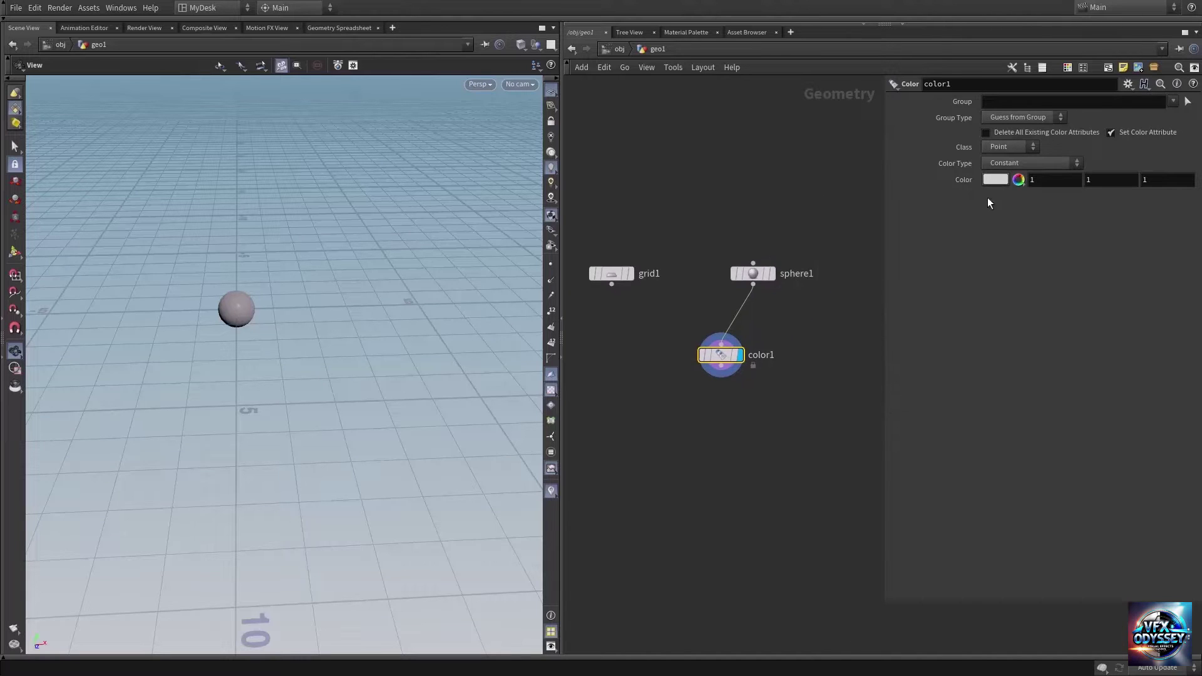
{"action": "left_click", "coordinate": [995, 181]}
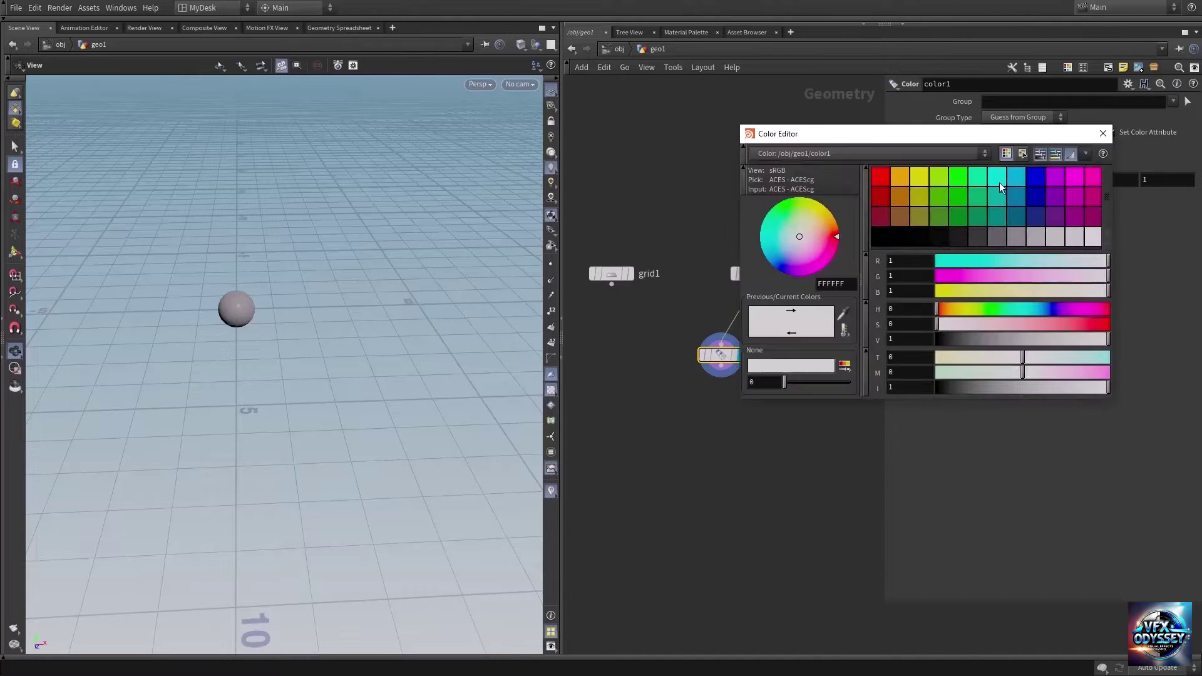
{"action": "left_click", "coordinate": [882, 178]}
{"action": "left_click", "coordinate": [1103, 134]}
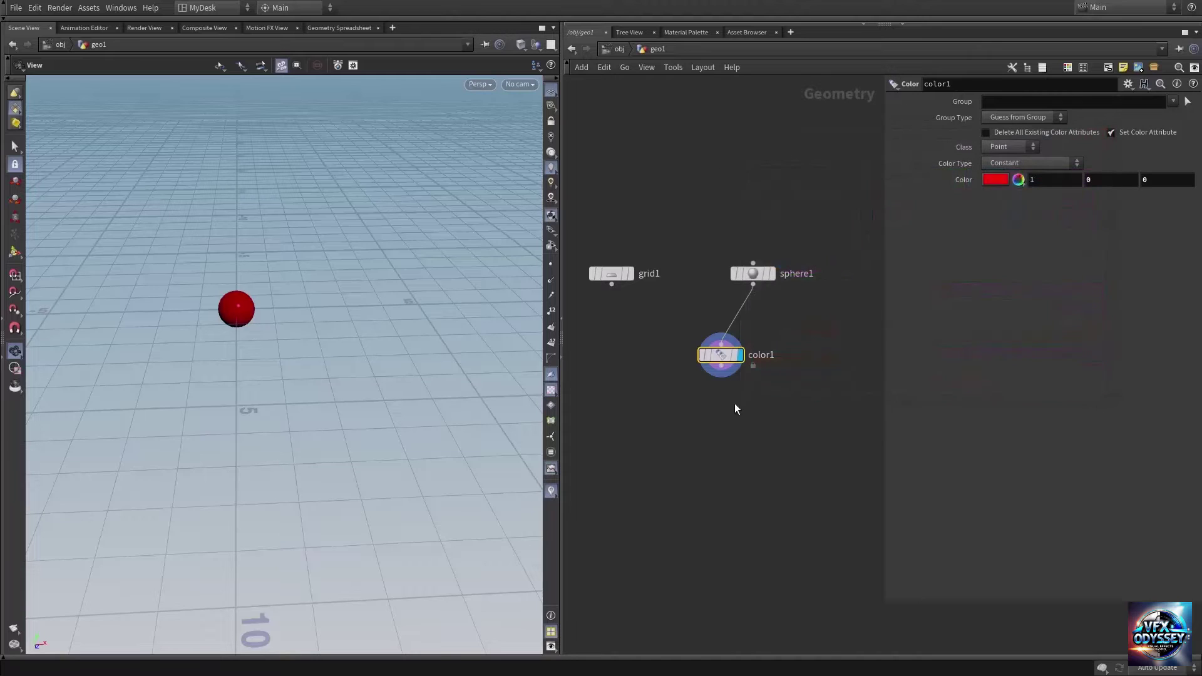
Step: Duplicate the sphere's Color node under the grid, connect the grid to the copy, and display it
{"action": "middle_click_drag", "start_coordinate": [738, 408], "coordinate": [814, 403]}
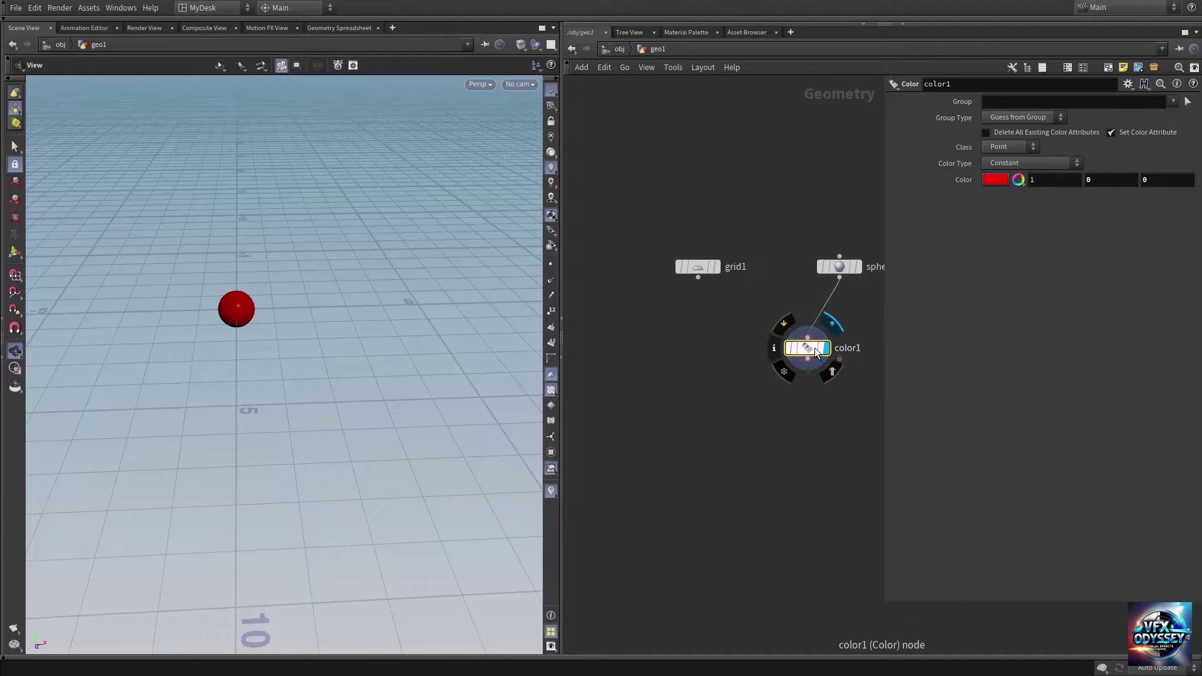
{"action": "left_click_drag", "start_coordinate": [816, 351], "coordinate": [665, 357], "text": "alt"}
{"action": "left_click", "coordinate": [698, 277]}
{"action": "left_click", "coordinate": [657, 350]}
Step: Set the grid's Color node to black (0, 0, 0)
{"action": "left_click", "coordinate": [999, 180]}
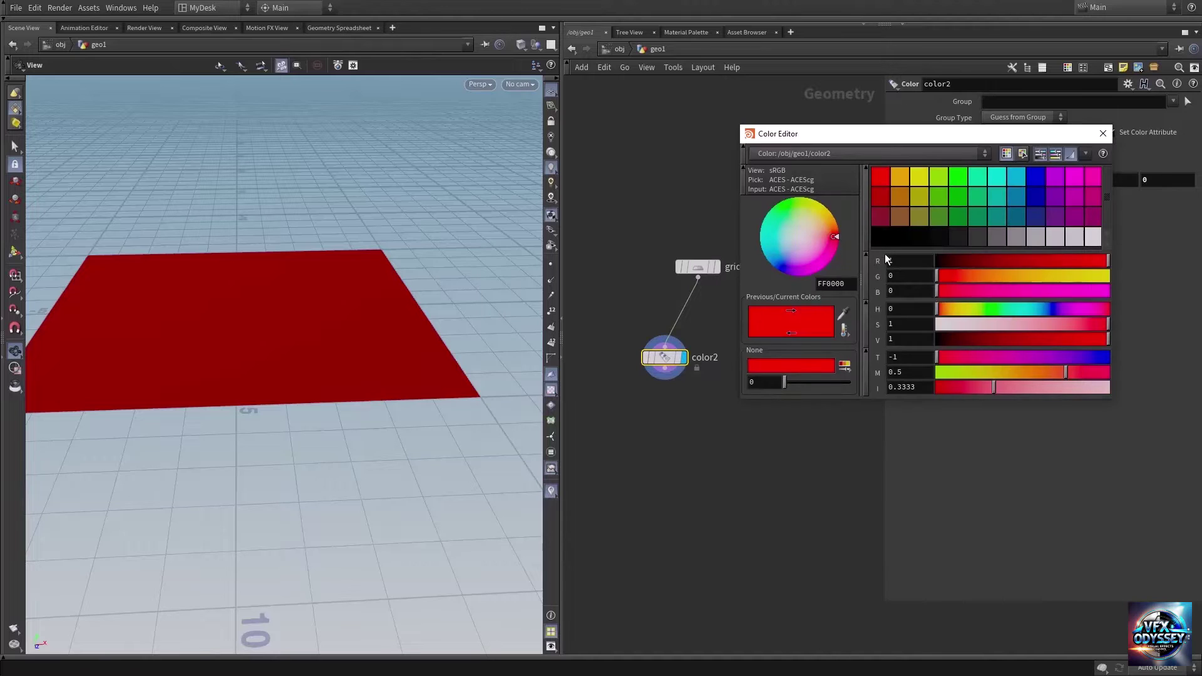
{"action": "left_click", "coordinate": [907, 236]}
{"action": "left_click", "coordinate": [1104, 134]}
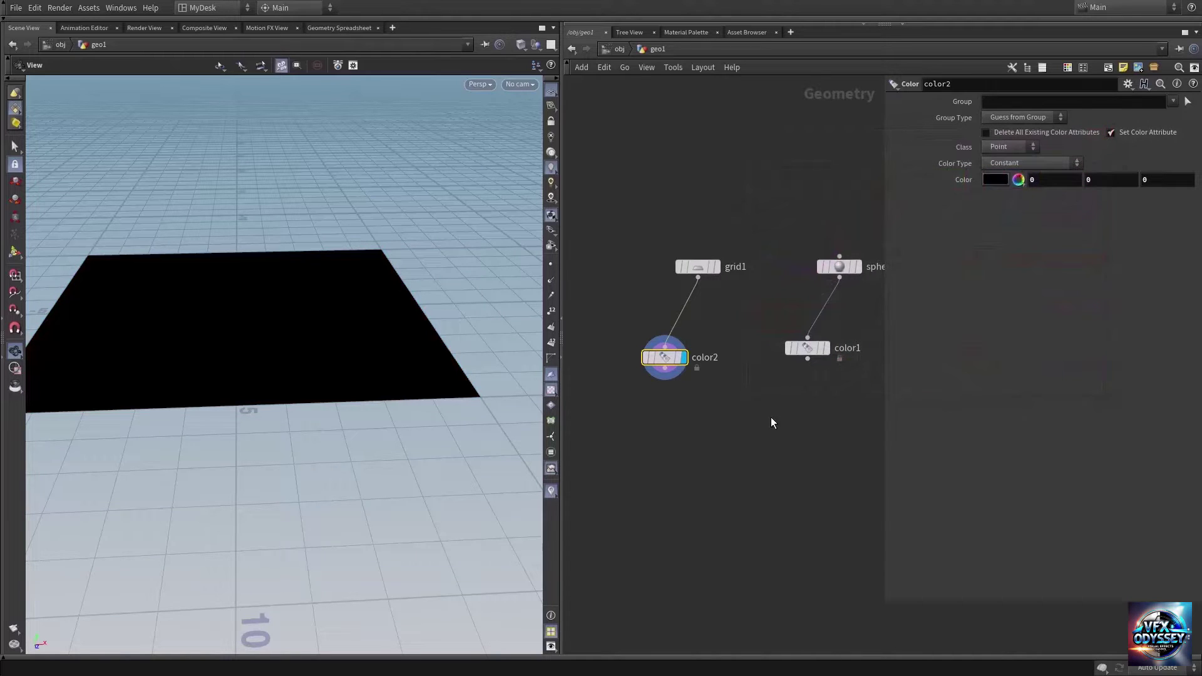
Step: Compare the colored sphere with the colored grid by displaying each Color node in turn
{"action": "left_click", "coordinate": [831, 322]}
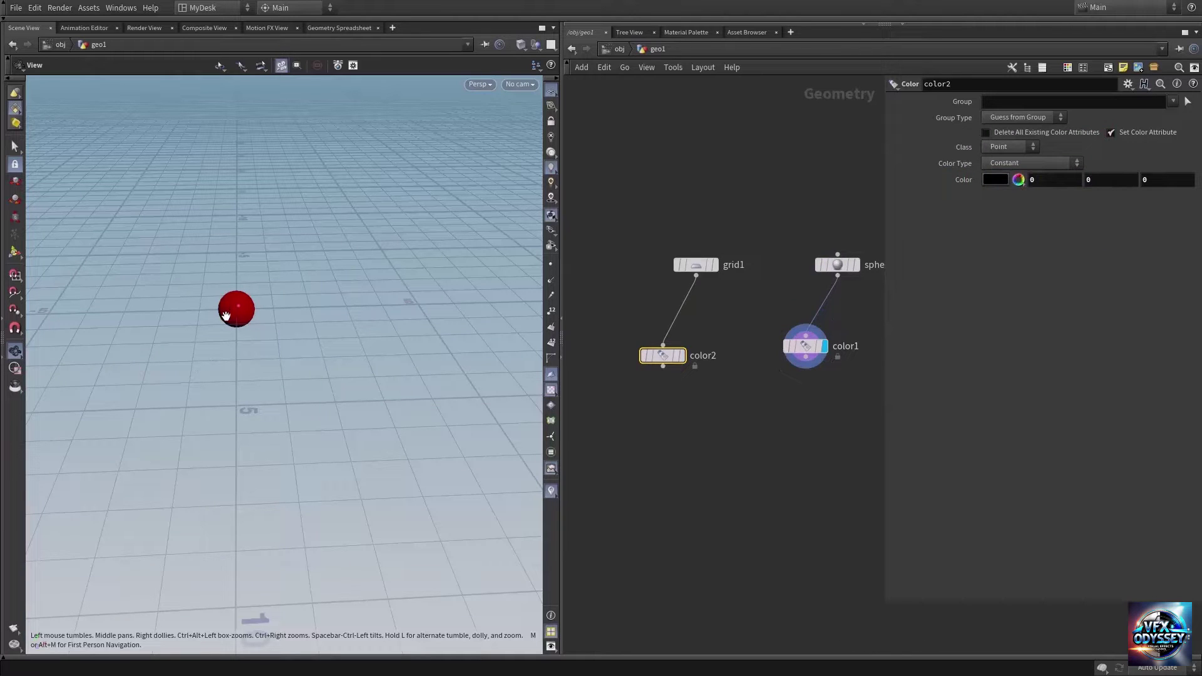
{"action": "left_click", "coordinate": [681, 356]}
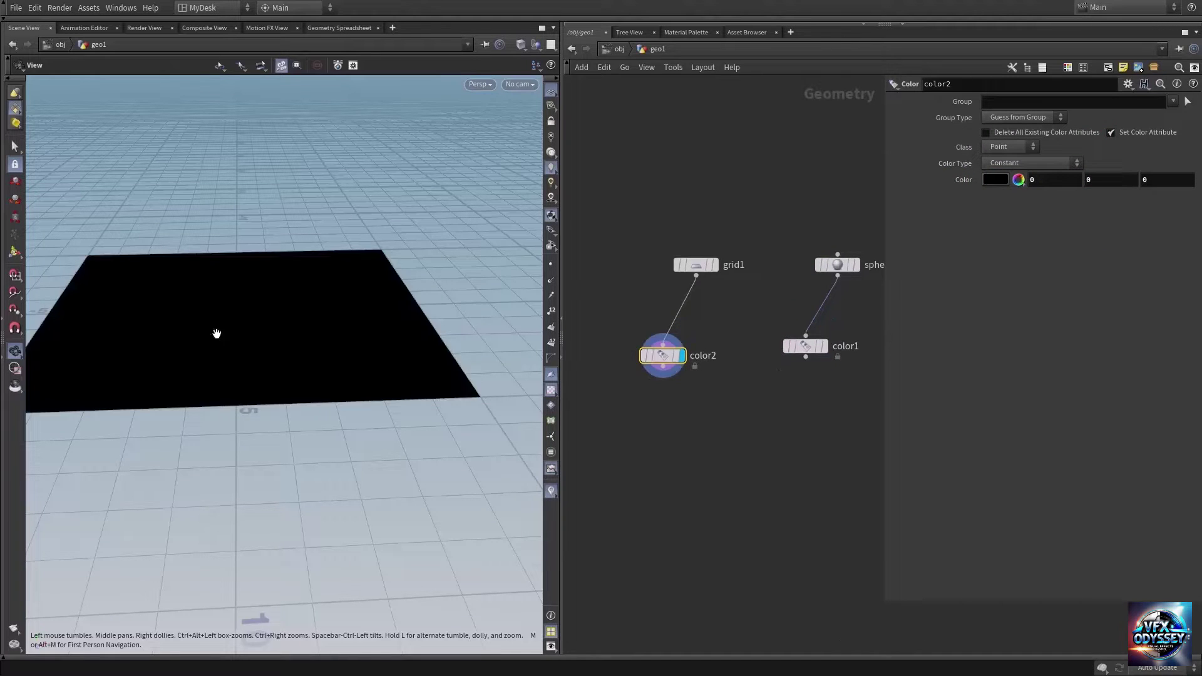
{"action": "scroll", "coordinate": [275, 330], "scroll_direction": "up", "scroll_amount": 3}
{"action": "scroll", "coordinate": [276, 329], "scroll_direction": "up", "scroll_amount": 1}
Step: Add an Attribute Transfer node below the two Color nodes
{"action": "middle_click_drag", "start_coordinate": [783, 457], "coordinate": [742, 407]}
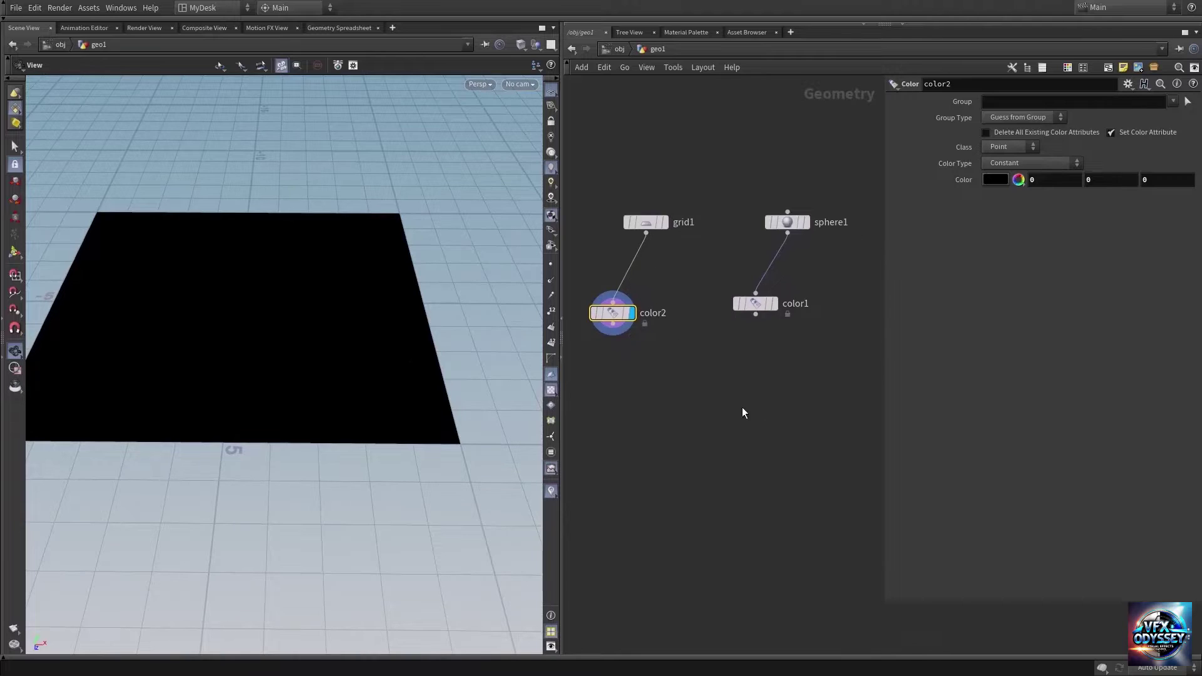
{"action": "key", "text": "Tab"}
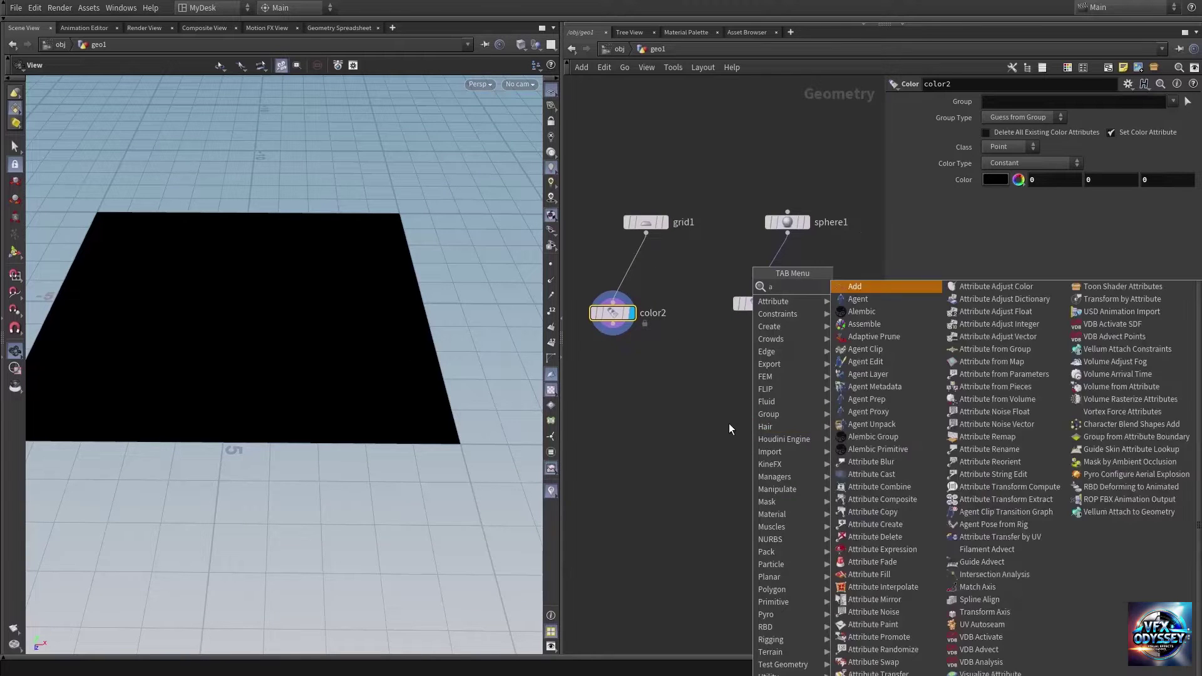
{"action": "type", "text": "at tr"}
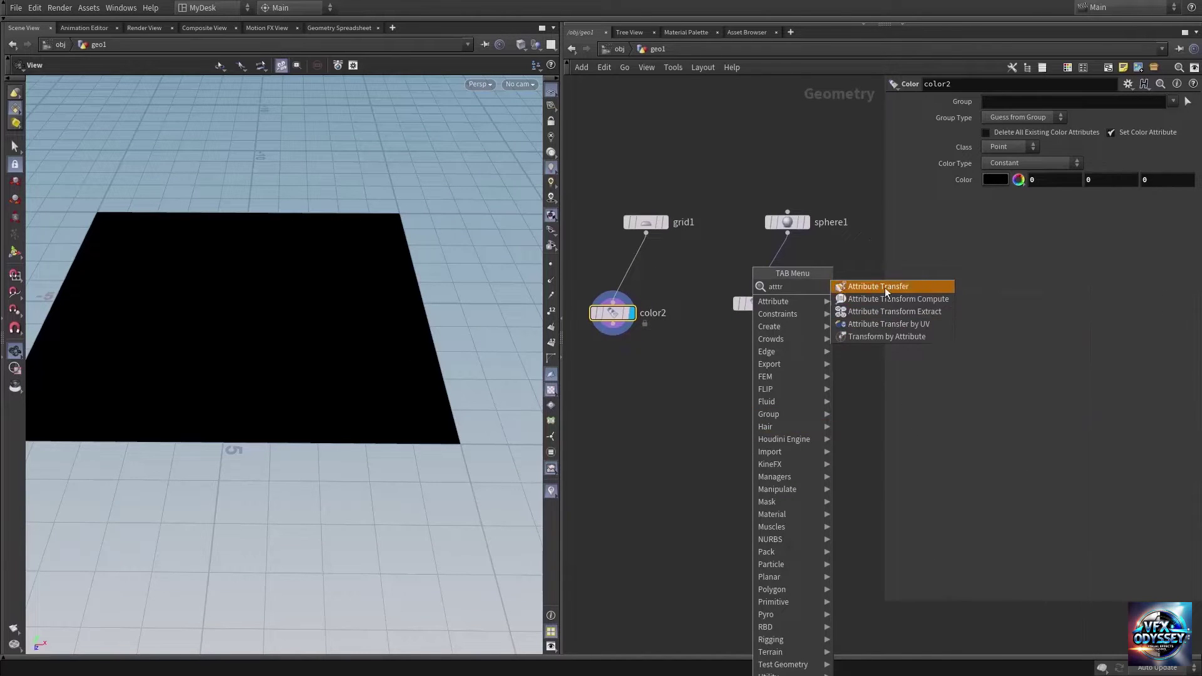
{"action": "left_click", "coordinate": [885, 288]}
{"action": "left_click", "coordinate": [673, 446]}
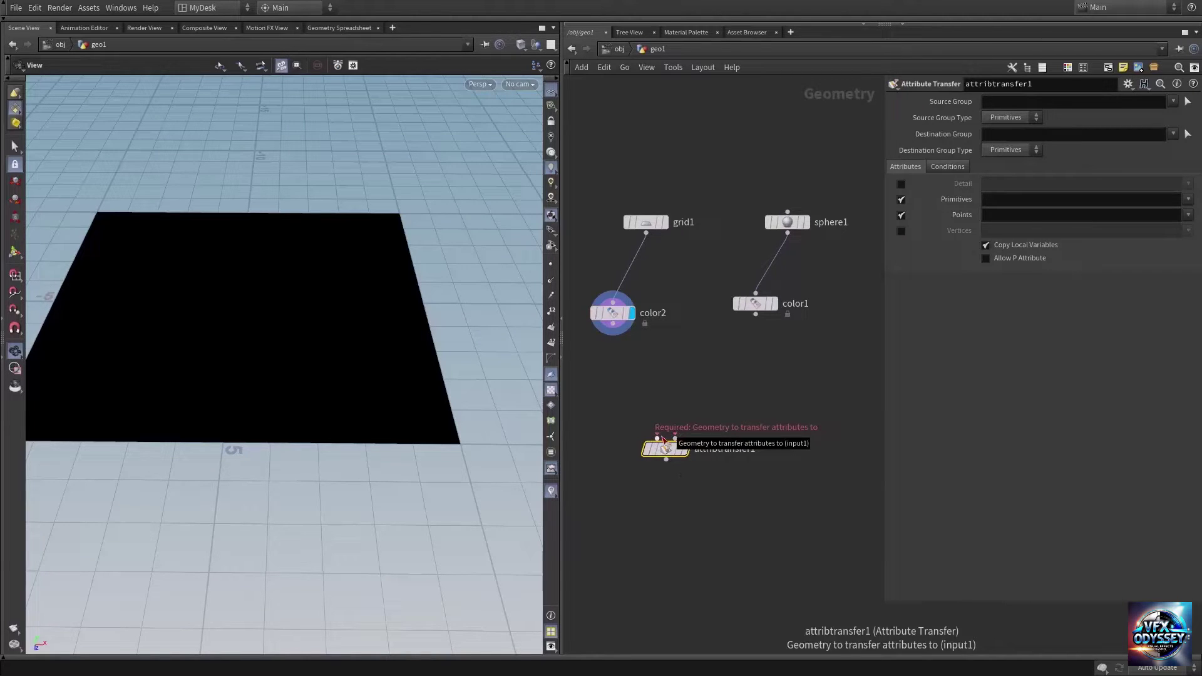
Step: Wire the grid's color into the Attribute Transfer's first input and the sphere's color into the second, and display the result
{"action": "left_click_drag", "start_coordinate": [664, 439], "coordinate": [613, 332]}
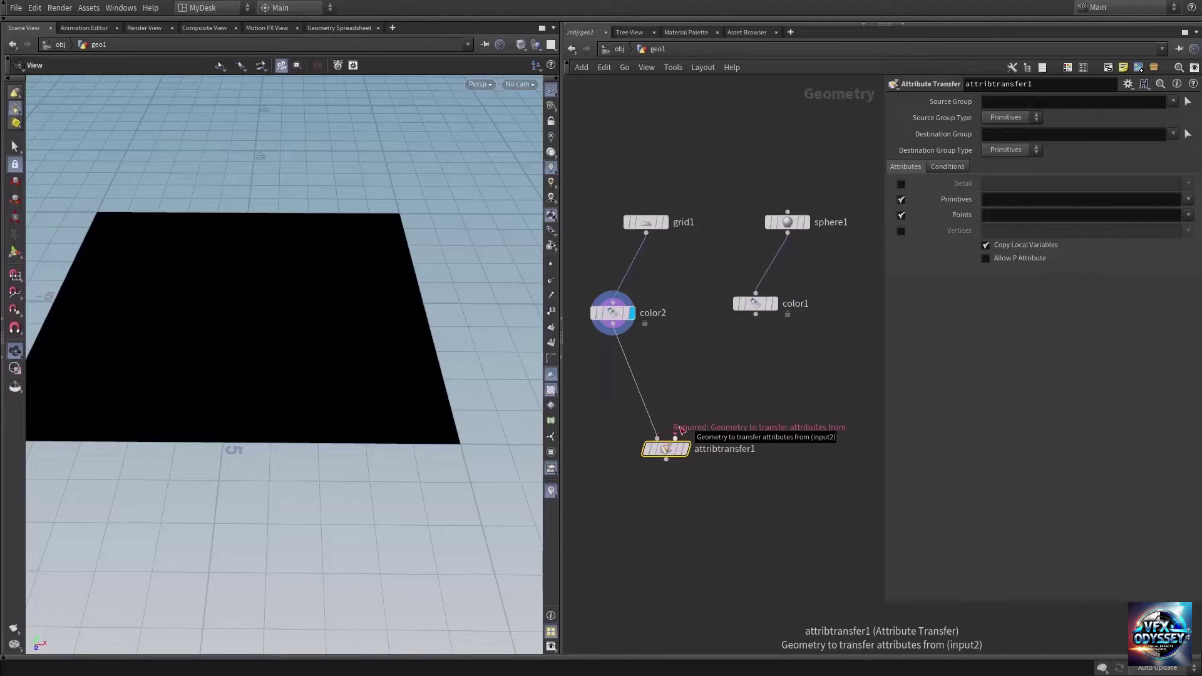
{"action": "left_click", "coordinate": [675, 437]}
{"action": "left_click", "coordinate": [756, 315]}
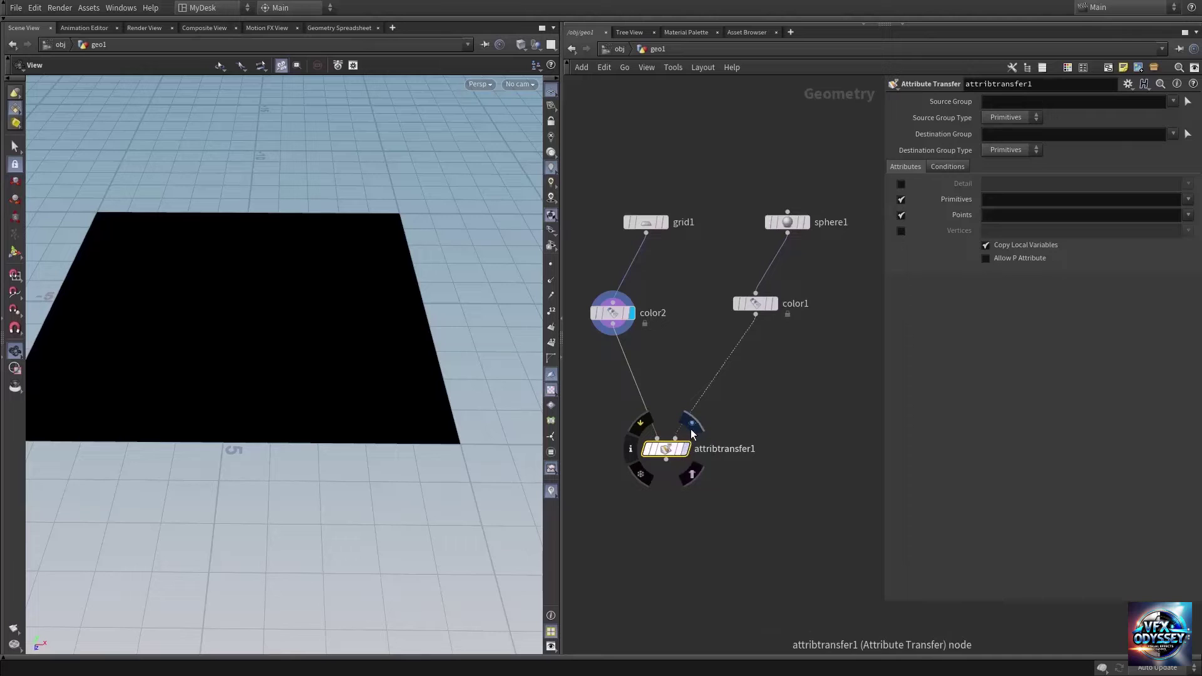
{"action": "left_click", "coordinate": [692, 431]}
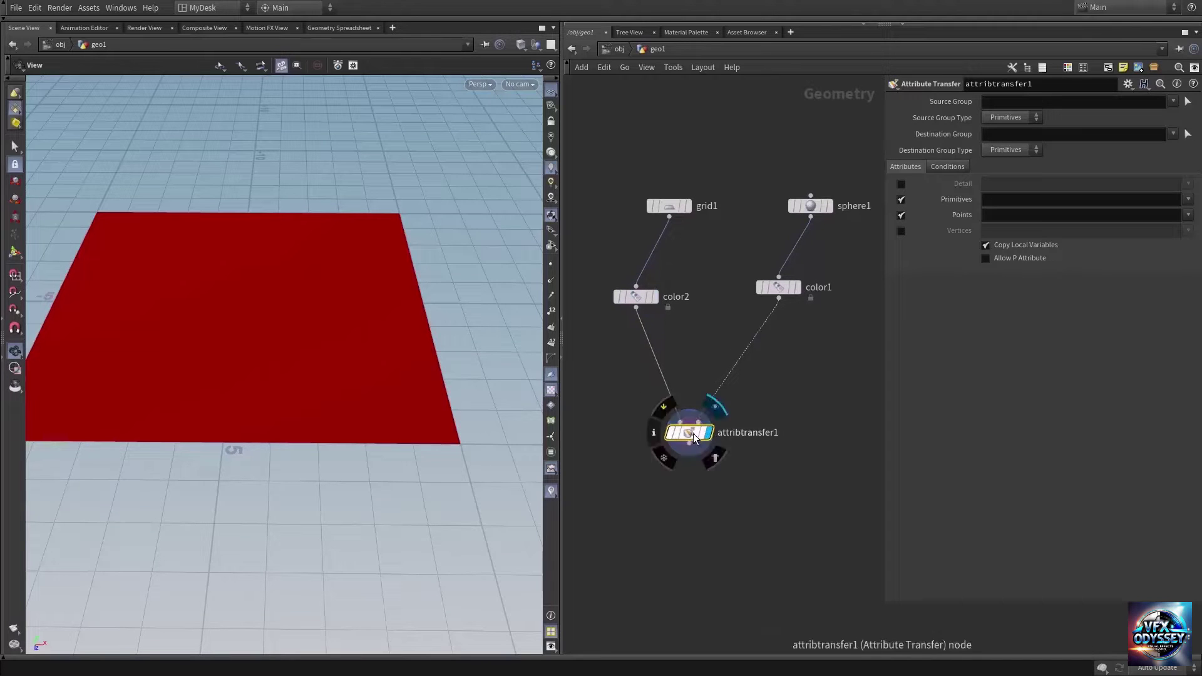
{"action": "left_click_drag", "start_coordinate": [693, 433], "coordinate": [698, 428]}
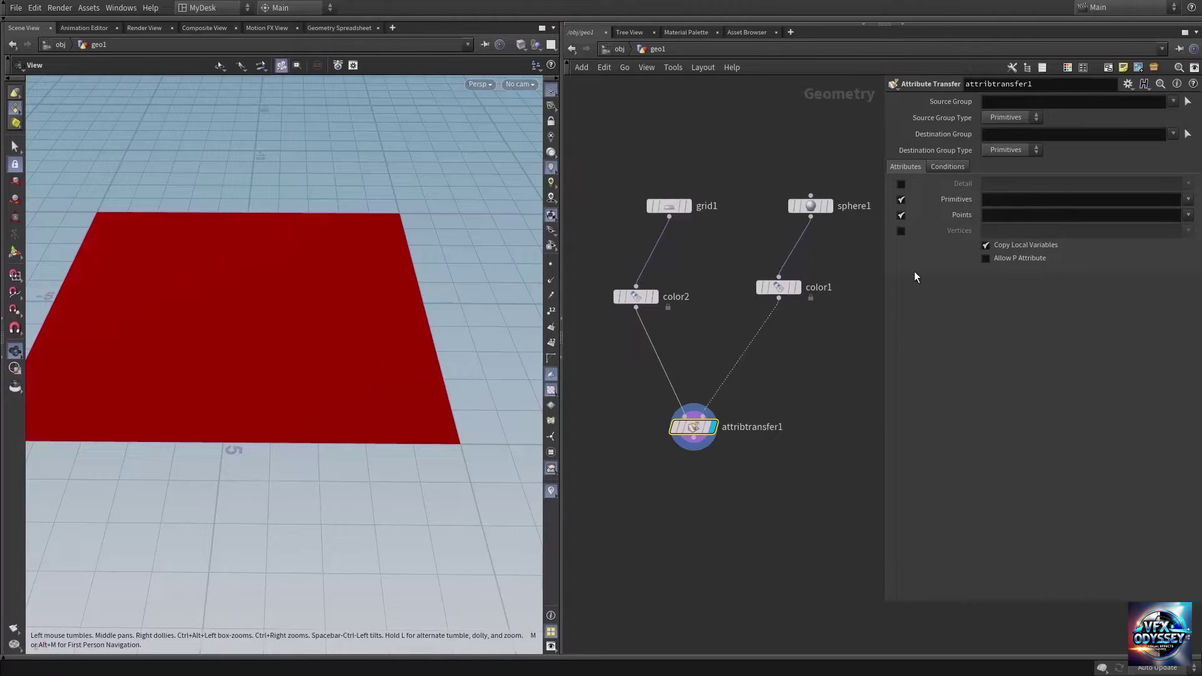
Step: Turn off primitive attribute transfer and limit the transferred point attributes to Cd
{"action": "left_click", "coordinate": [902, 199]}
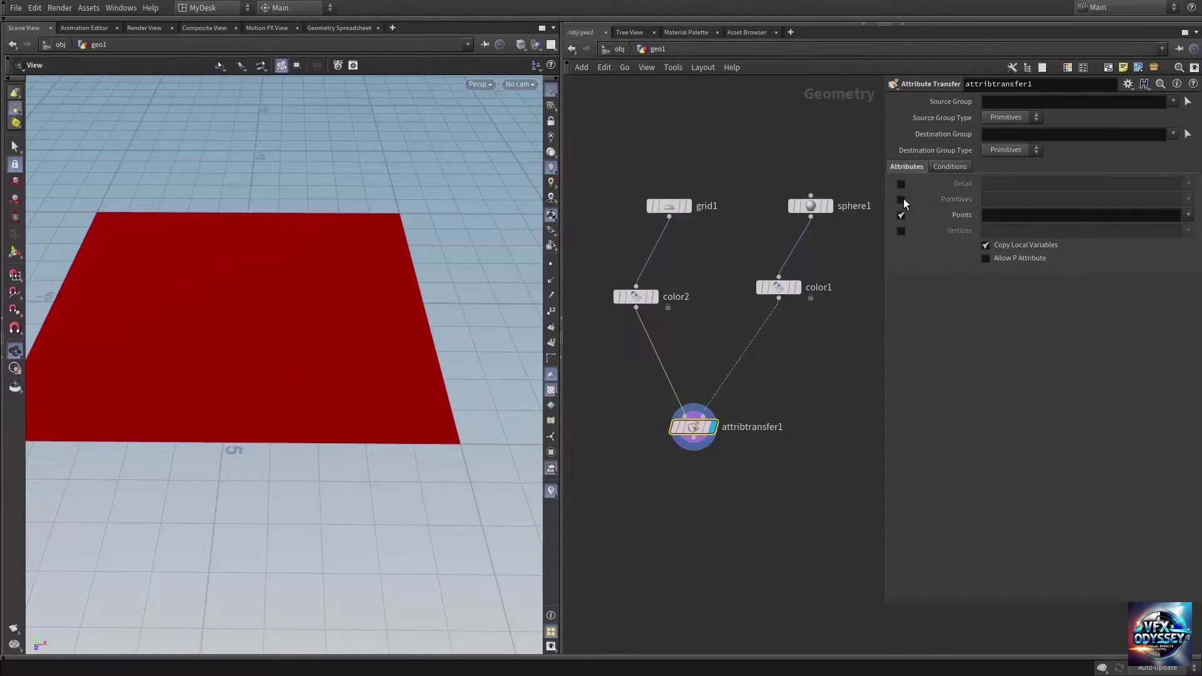
{"action": "middle_click", "coordinate": [791, 285]}
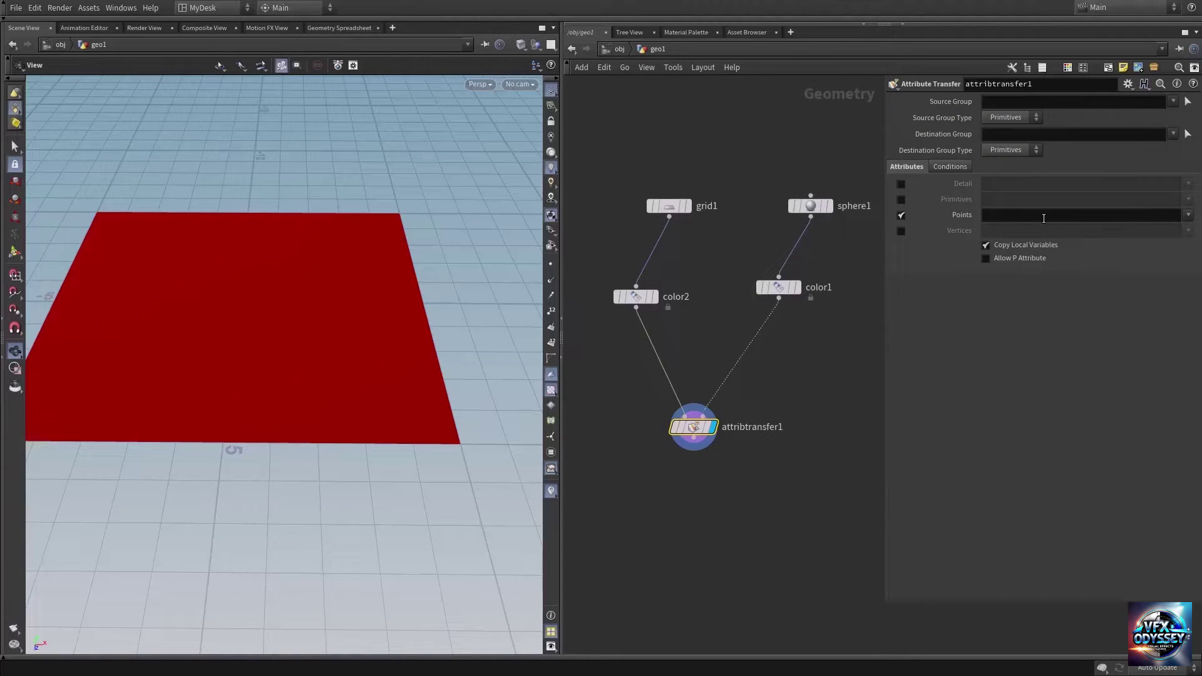
{"action": "left_click", "coordinate": [1189, 216]}
{"action": "left_click", "coordinate": [1189, 229]}
Step: Examine the Attribute Transfer's conditions and compare the displayed outputs of the sphere color, grid color and transfer nodes
{"action": "left_click", "coordinate": [945, 167]}
{"action": "left_click_drag", "start_coordinate": [341, 294], "coordinate": [313, 335]}
{"action": "left_click", "coordinate": [797, 287]}
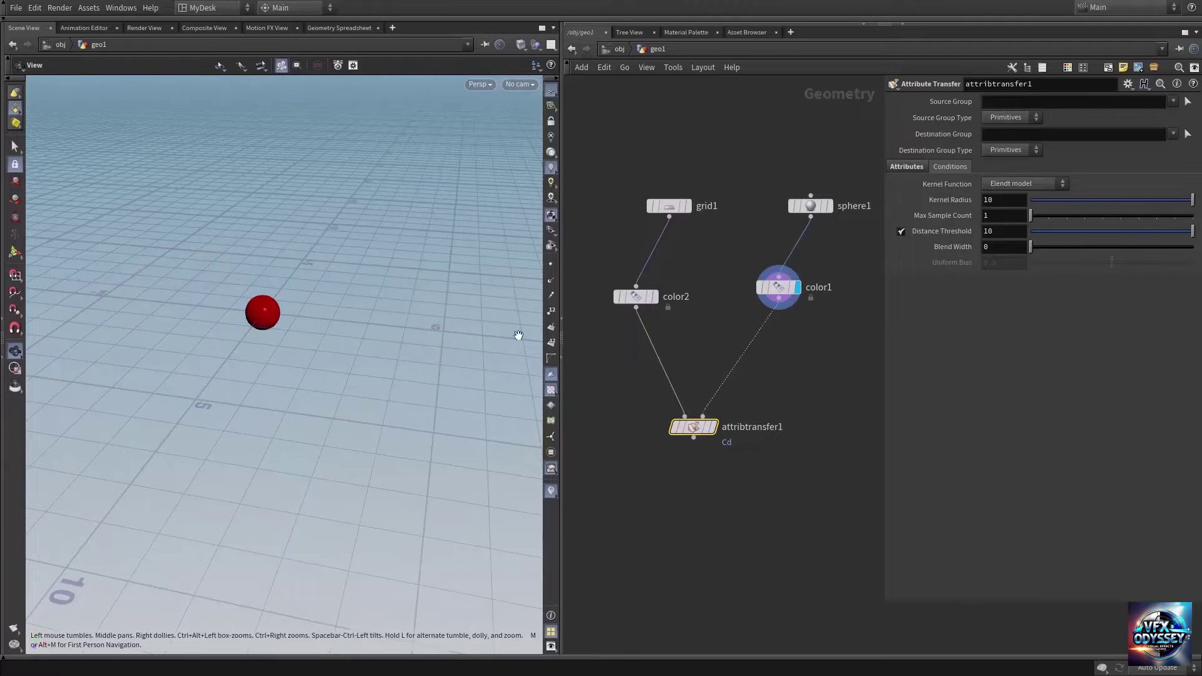
{"action": "left_click", "coordinate": [655, 296]}
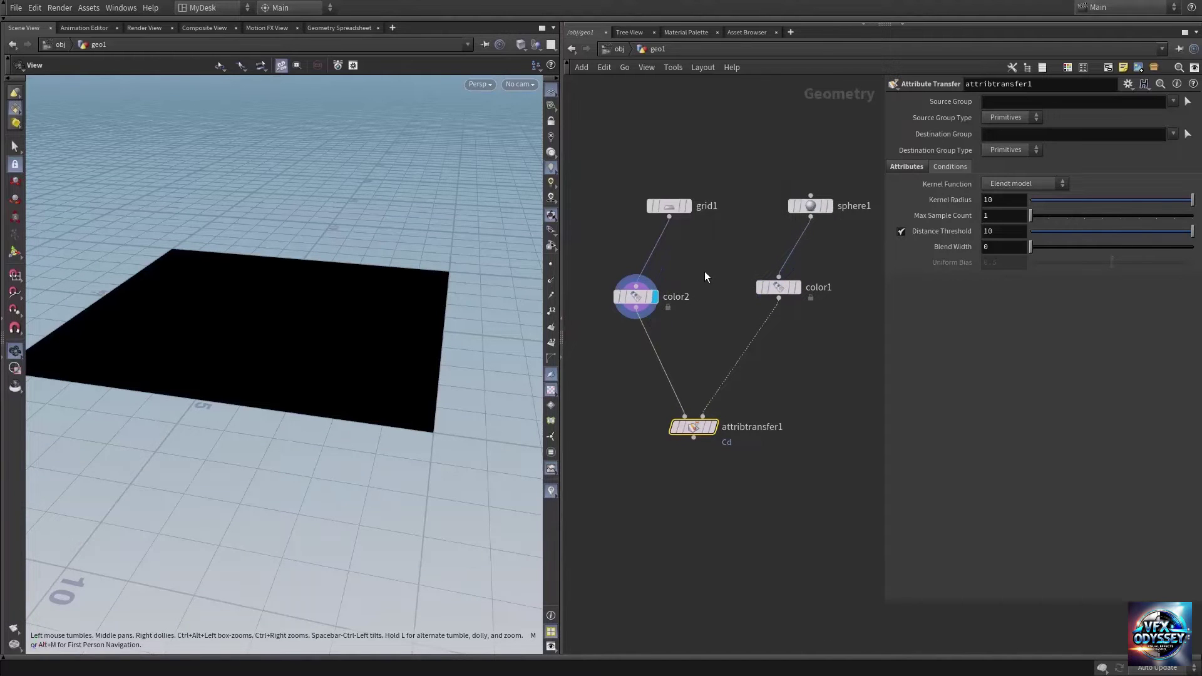
{"action": "middle_click_drag", "start_coordinate": [706, 269], "coordinate": [714, 266]}
{"action": "left_click", "coordinate": [641, 294]}
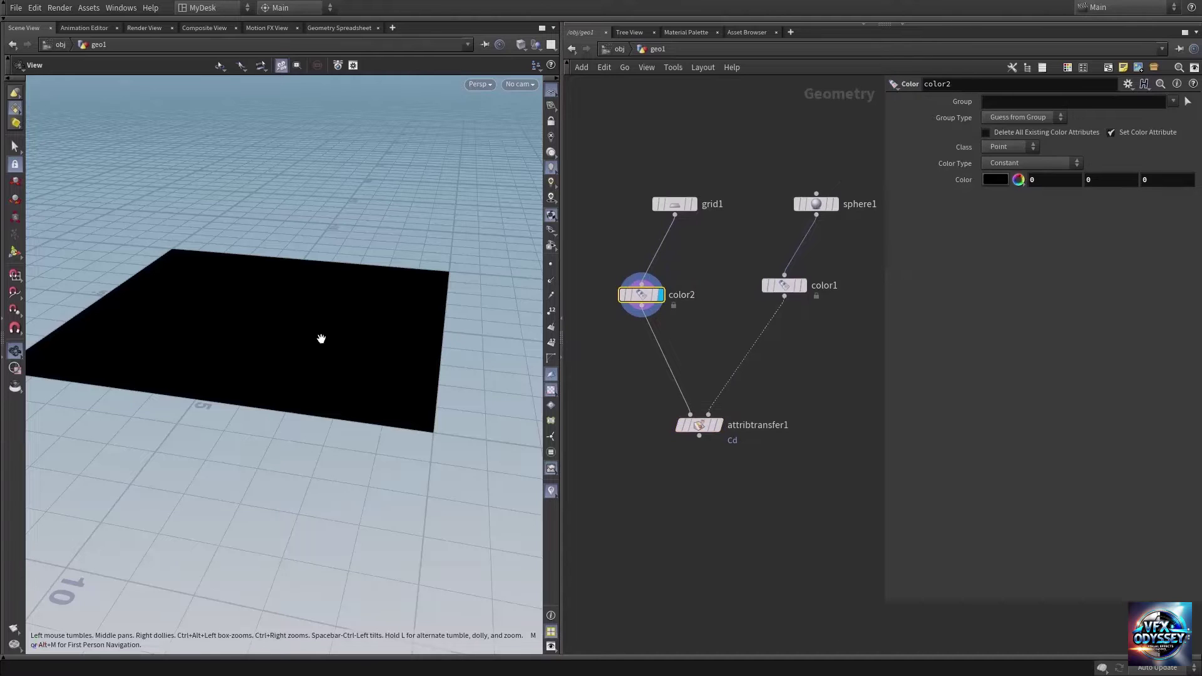
{"action": "middle_click_drag", "start_coordinate": [342, 320], "coordinate": [334, 341]}
{"action": "left_click_drag", "start_coordinate": [335, 340], "coordinate": [339, 353]}
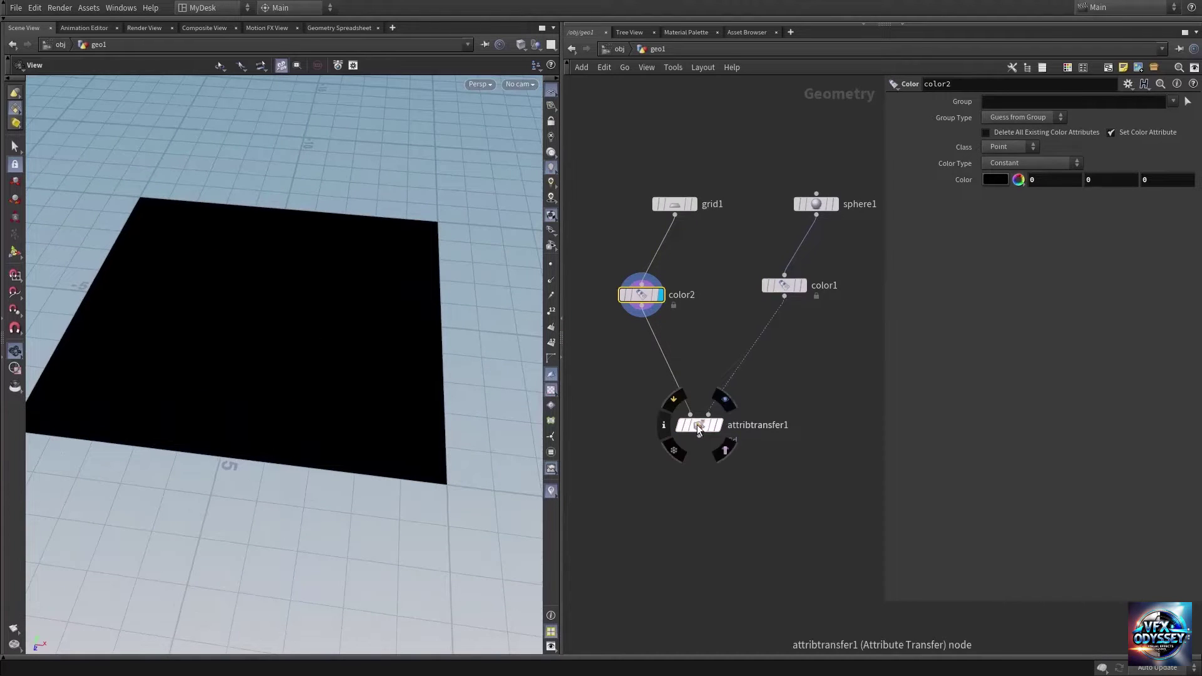
{"action": "left_click", "coordinate": [728, 401]}
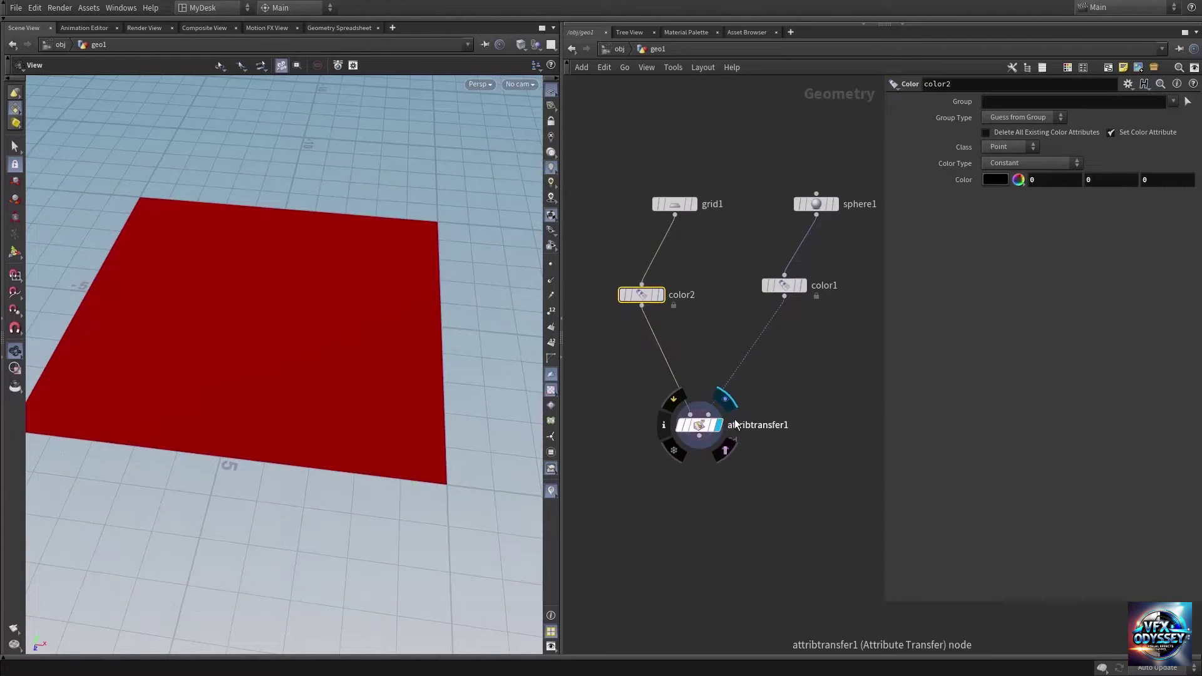
Step: Reduce the Attribute Transfer's distance threshold to 1.27 so only part of the grid takes the sphere's color
{"action": "mouse_move", "coordinate": [343, 320]}
{"action": "left_mouse_down"}
{"action": "mouse_move", "coordinate": [324, 343]}
{"action": "mouse_move", "coordinate": [295, 325]}
{"action": "mouse_move", "coordinate": [340, 303]}
{"action": "mouse_move", "coordinate": [333, 317]}
{"action": "left_mouse_up"}
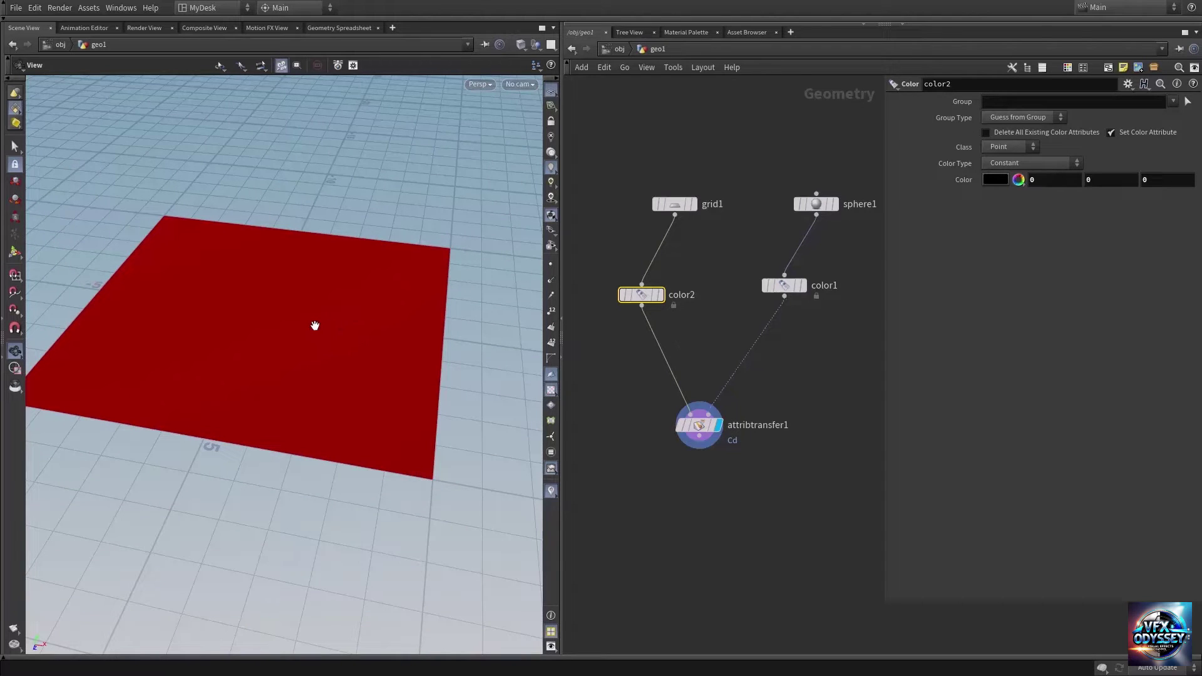
{"action": "left_click_drag", "start_coordinate": [295, 327], "coordinate": [290, 319]}
{"action": "mouse_move", "coordinate": [779, 293]}
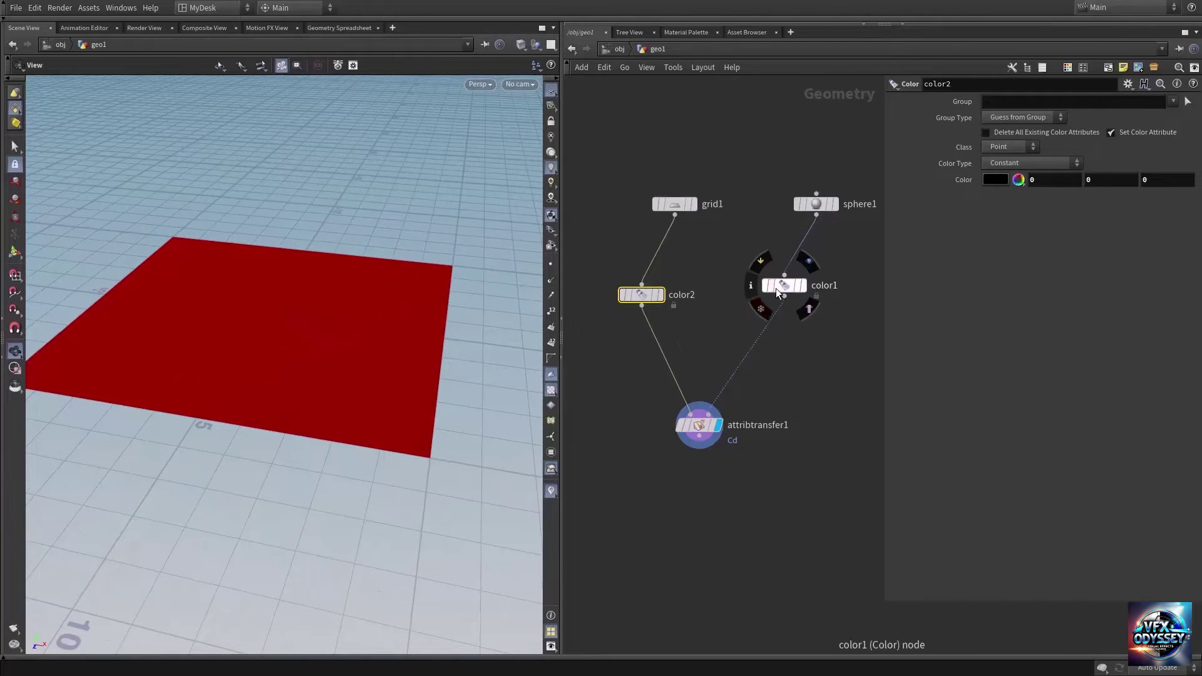
{"action": "left_click", "coordinate": [700, 427]}
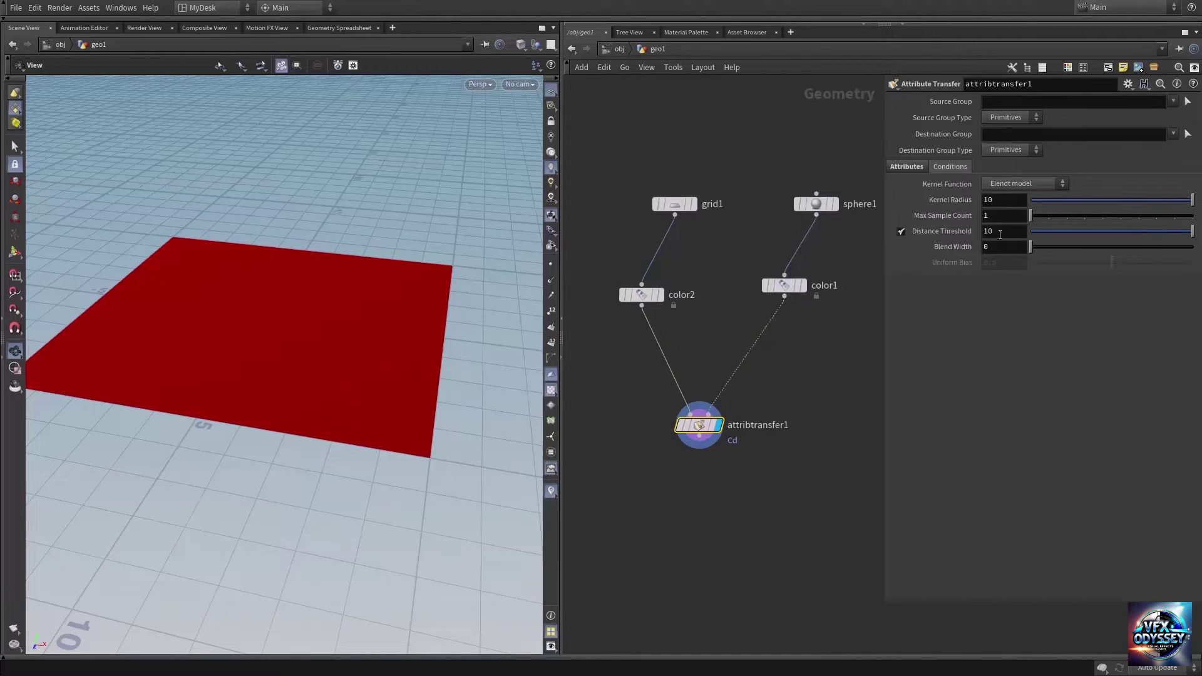
{"action": "left_click_drag", "start_coordinate": [1193, 231], "coordinate": [1051, 255]}
Step: Display the grid node and raise its rows and columns to 50 each
{"action": "mouse_move", "coordinate": [670, 206]}
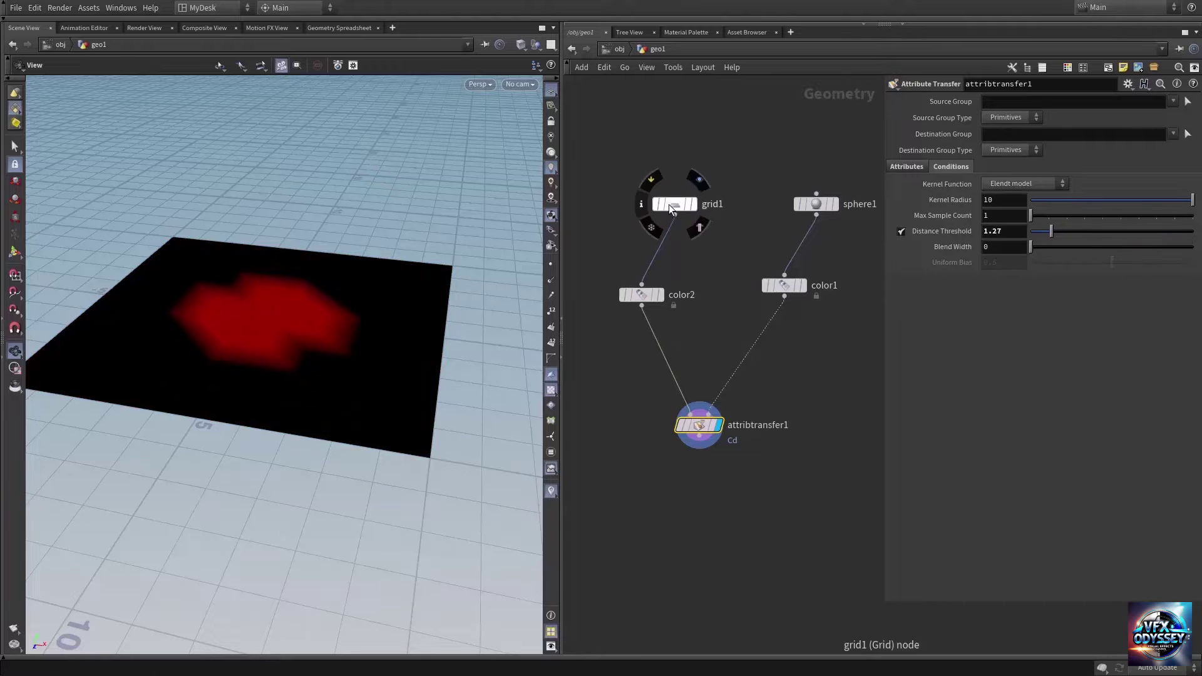
{"action": "left_click", "coordinate": [699, 181]}
{"action": "left_click", "coordinate": [675, 204]}
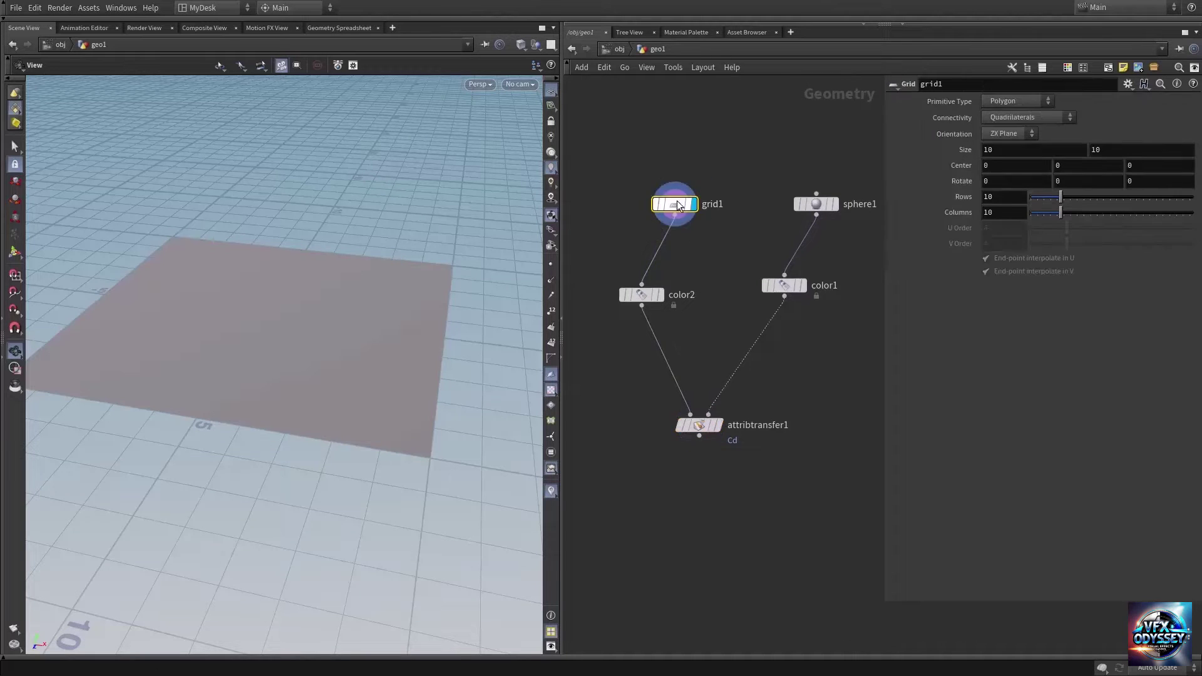
{"action": "left_click_drag", "start_coordinate": [1060, 198], "coordinate": [1193, 198]}
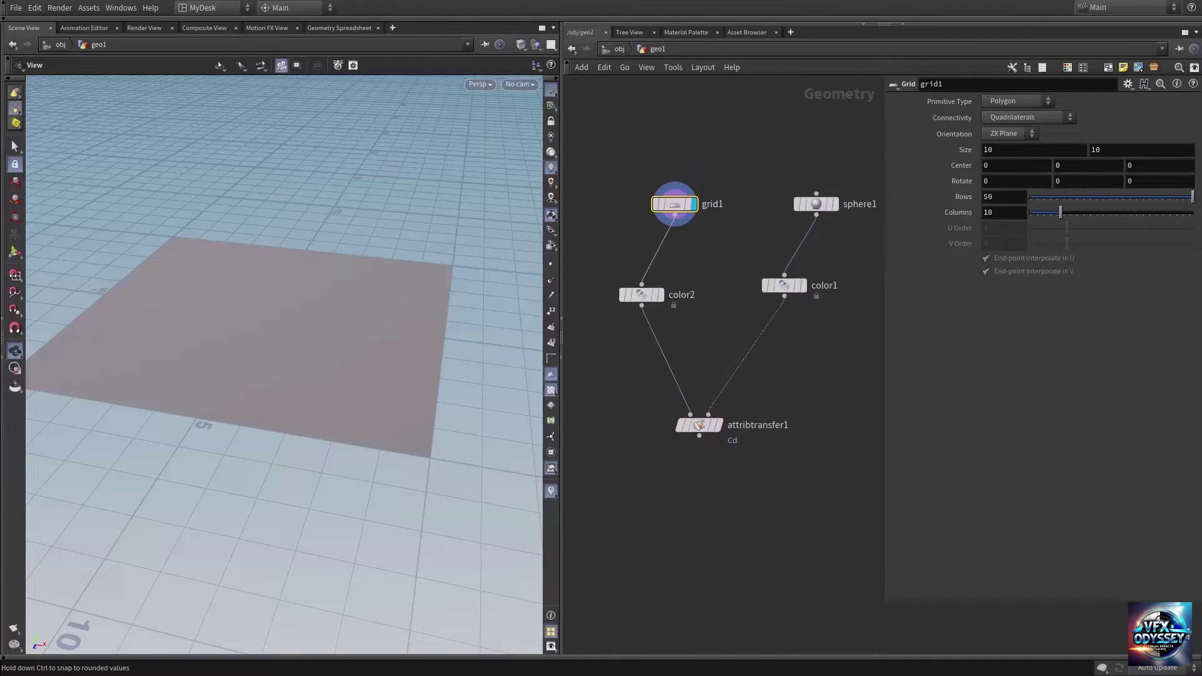
{"action": "left_click_drag", "start_coordinate": [1108, 220], "coordinate": [1193, 215]}
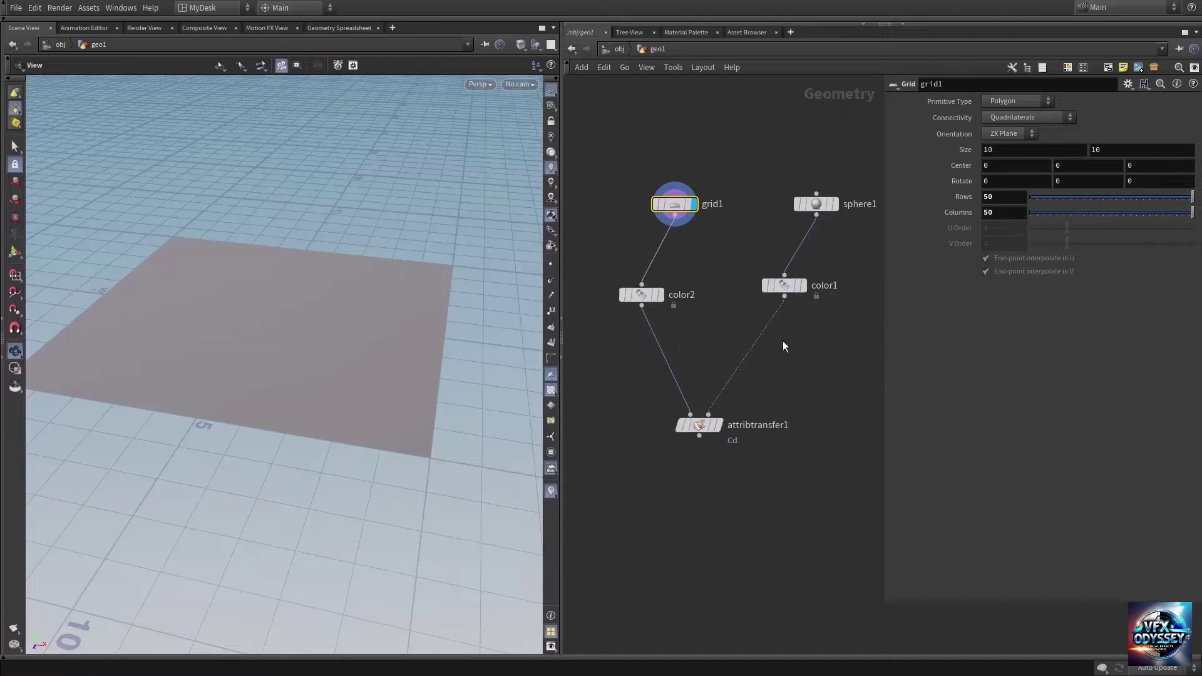
Step: Change the viewport shading to show the grid's wireframe edges over its surface
{"action": "left_click", "coordinate": [515, 41]}
{"action": "left_click", "coordinate": [531, 194]}
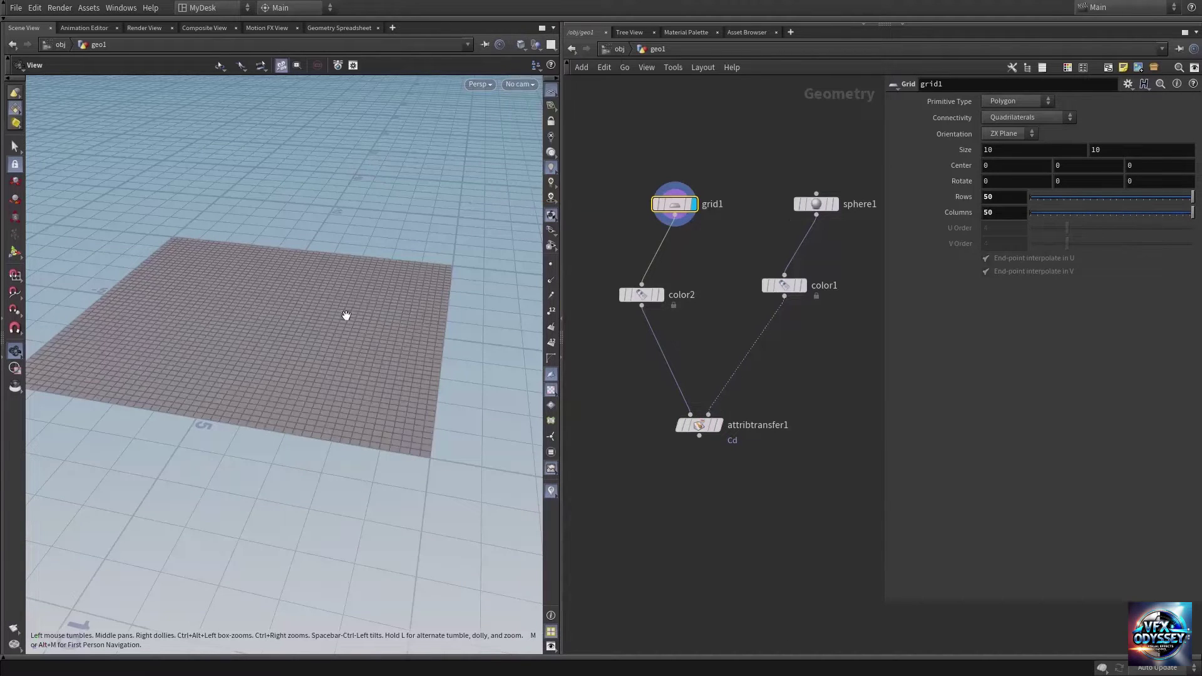
{"action": "left_click_drag", "start_coordinate": [322, 328], "coordinate": [323, 354]}
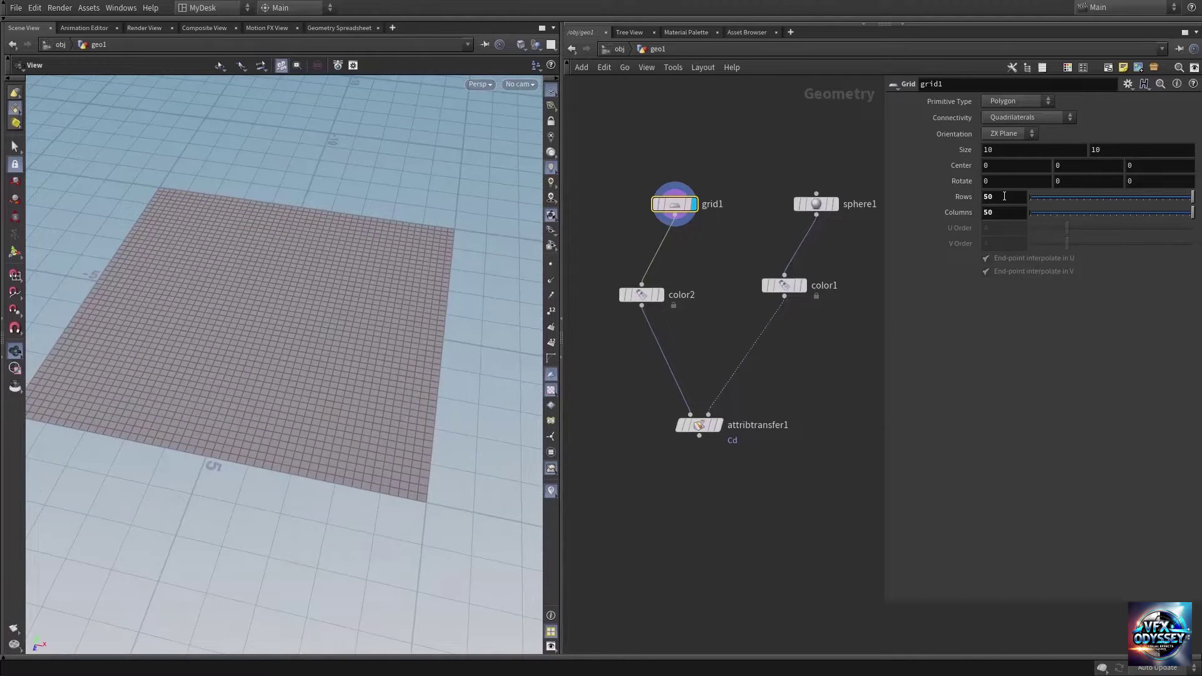
Step: Increase the grid's rows and columns to 100 each
{"action": "middle_click_drag", "start_coordinate": [1005, 196], "coordinate": [1024, 209]}
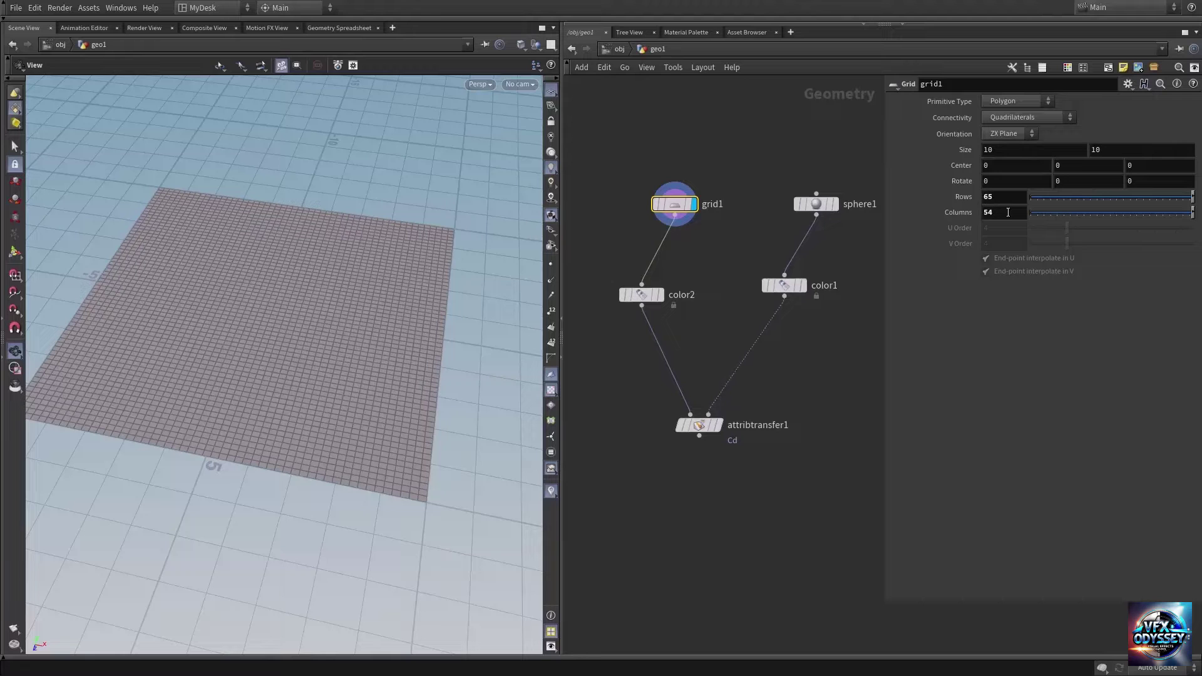
{"action": "double_click", "coordinate": [1016, 201]}
{"action": "type", "text": "100"}
{"action": "double_click", "coordinate": [986, 212]}
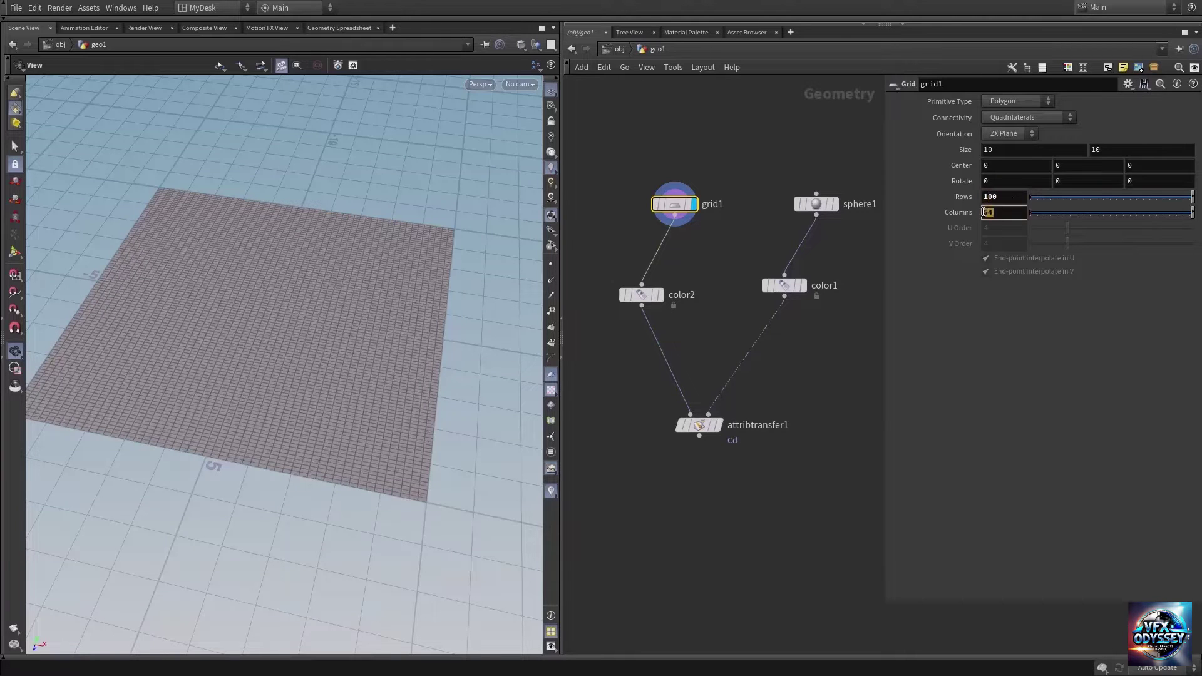
{"action": "type", "text": "100"}
{"action": "key", "text": "Return"}
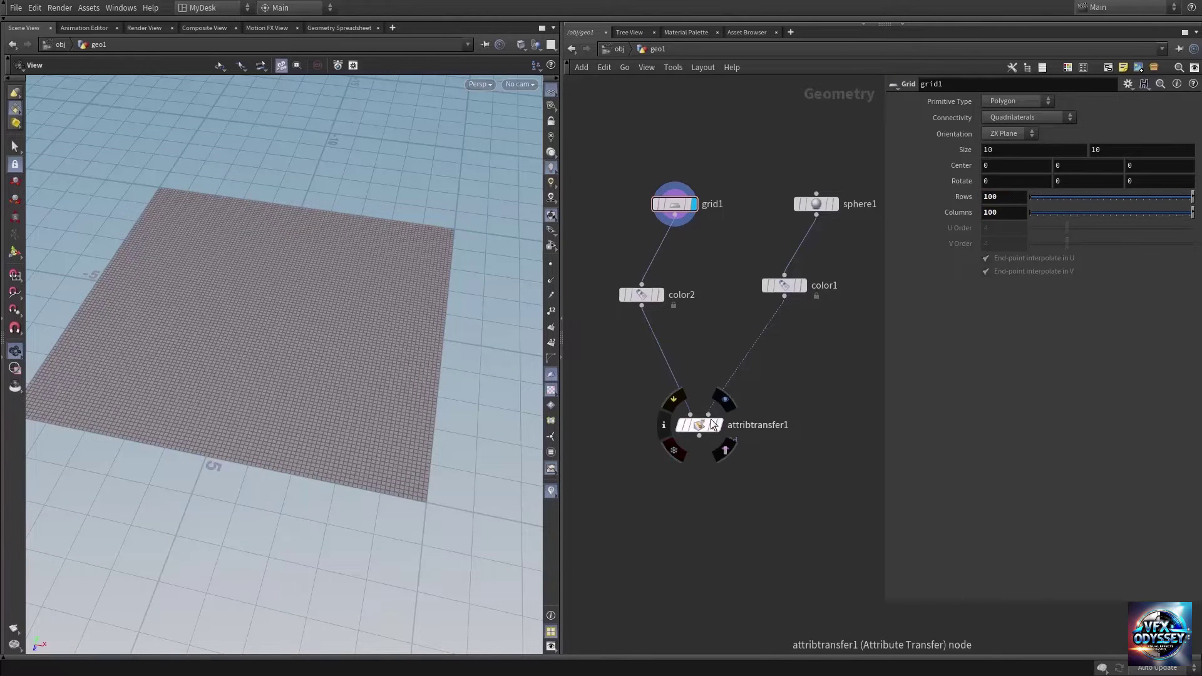
Step: Display the Attribute Transfer result, compare it with the sphere's Color output, and template that Color node over the result
{"action": "left_click", "coordinate": [720, 407]}
{"action": "left_click_drag", "start_coordinate": [286, 349], "coordinate": [328, 335]}
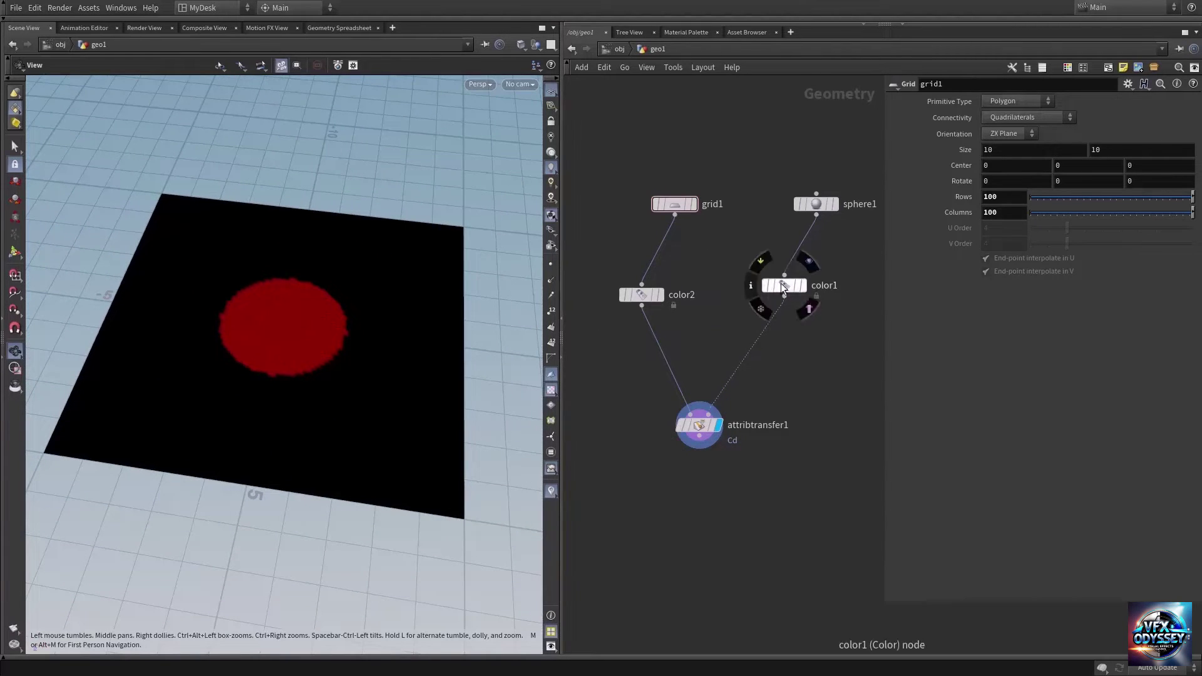
{"action": "left_click", "coordinate": [803, 285]}
{"action": "left_click_drag", "start_coordinate": [449, 344], "coordinate": [378, 330]}
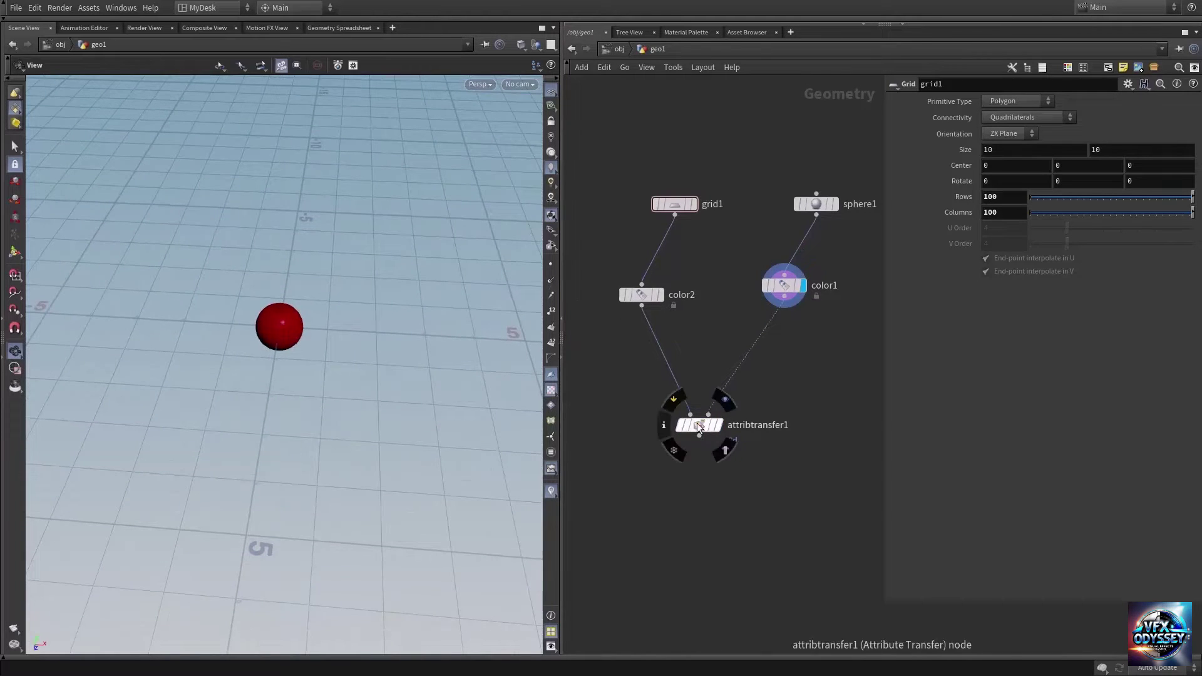
{"action": "left_click", "coordinate": [719, 425]}
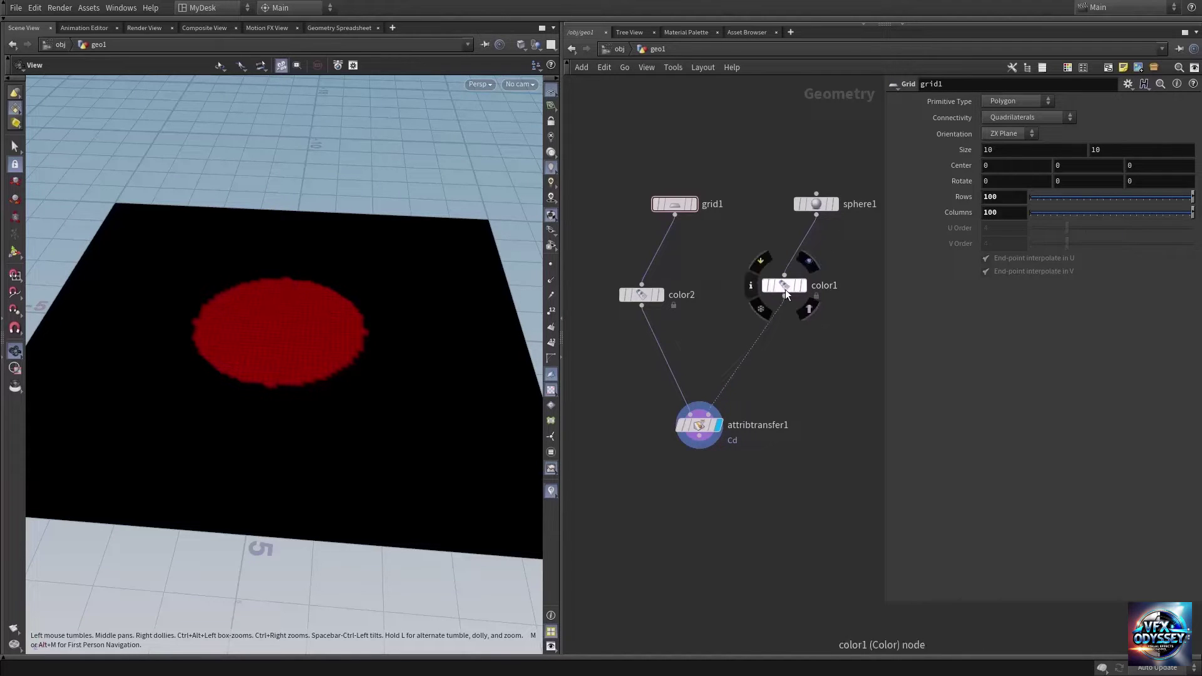
{"action": "left_click", "coordinate": [812, 313]}
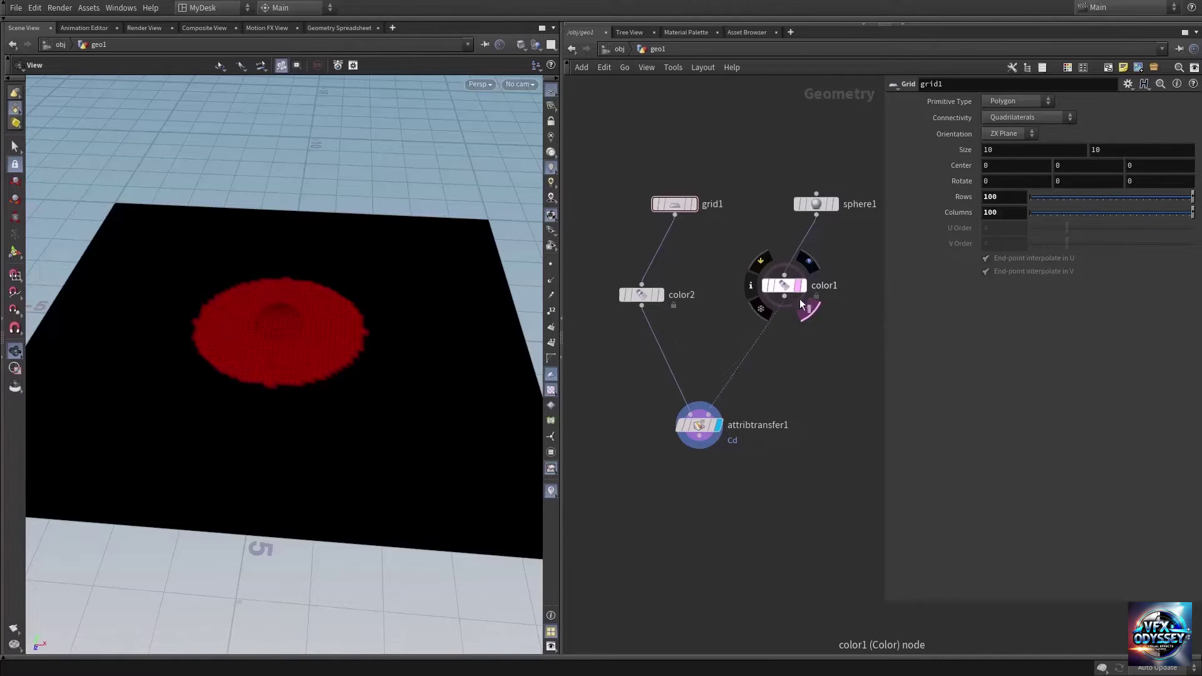
{"action": "left_click_drag", "start_coordinate": [242, 336], "coordinate": [304, 325]}
Step: Lower the Attribute Transfer's distance threshold to 0 and set its blend width to 0.85
{"action": "left_click", "coordinate": [705, 425]}
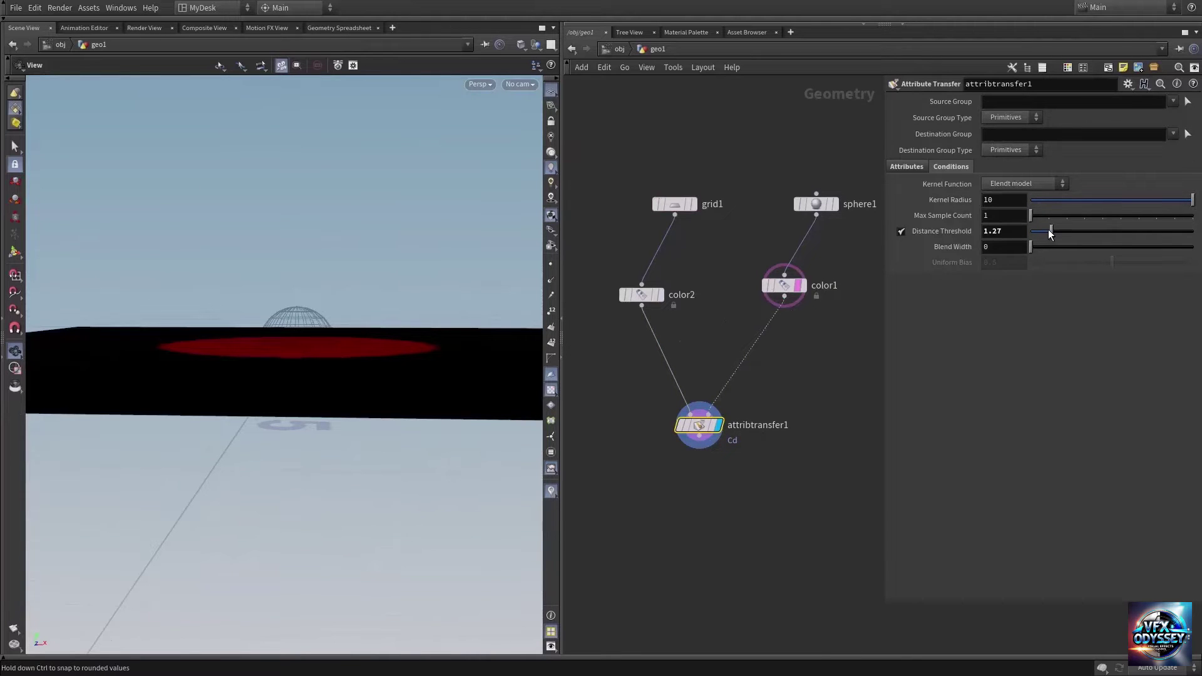
{"action": "left_click_drag", "start_coordinate": [1050, 230], "coordinate": [1036, 243]}
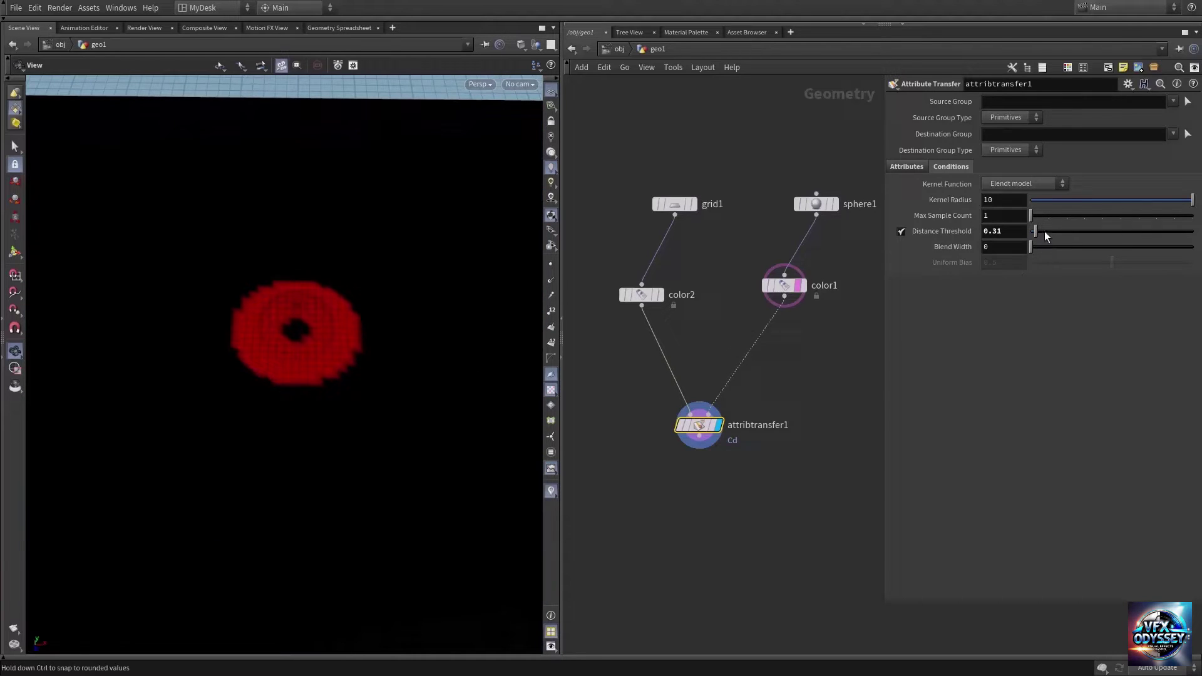
{"action": "middle_click", "coordinate": [1014, 231]}
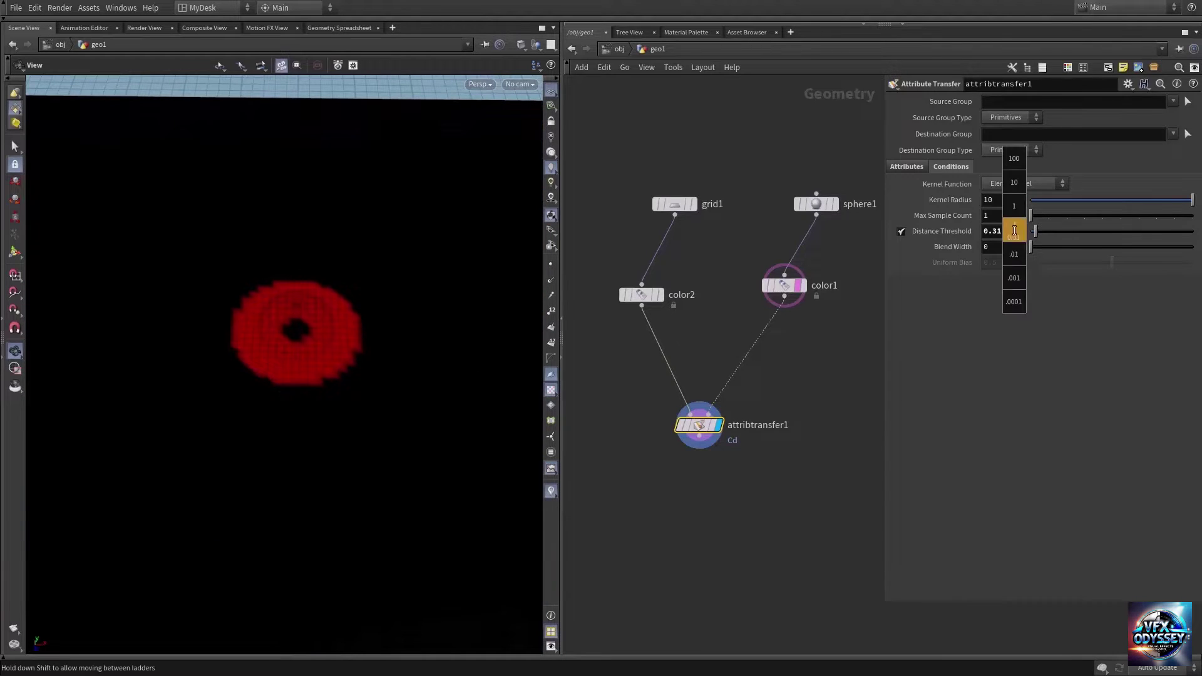
{"action": "middle_click_drag", "start_coordinate": [1015, 230], "coordinate": [1071, 249]}
{"action": "left_click_drag", "start_coordinate": [1038, 232], "coordinate": [1045, 251]}
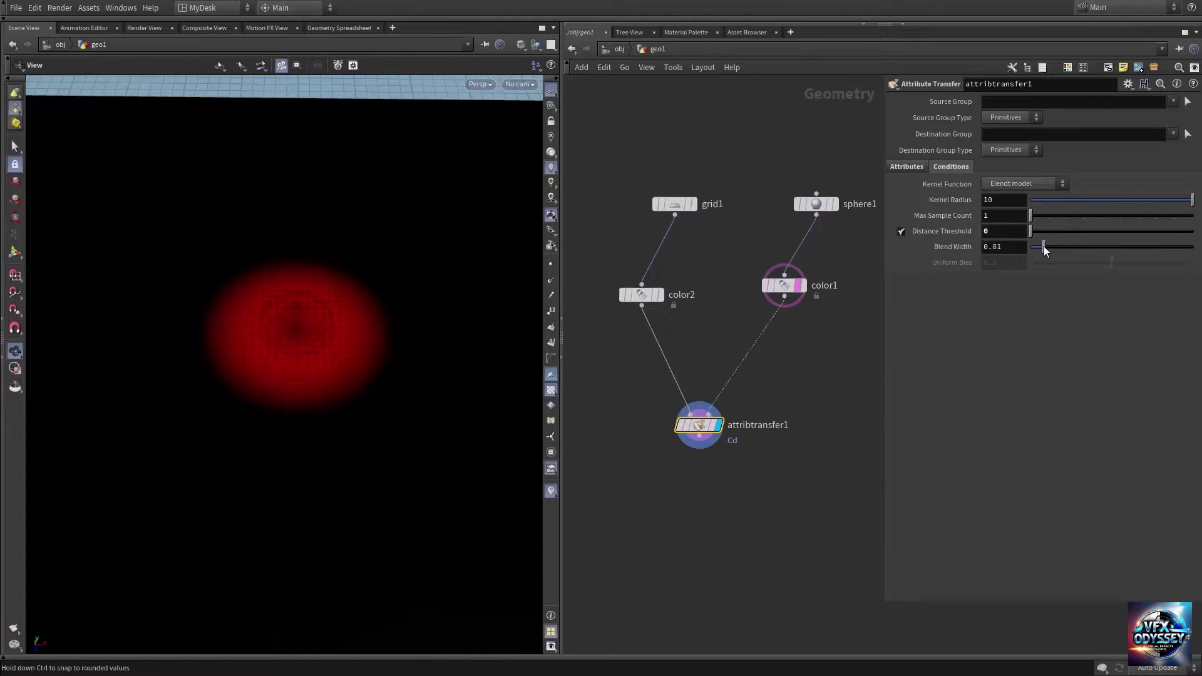
Step: Move the sphere back and forth along X over the grid, leaving its X center at -0.21
{"action": "mouse_move", "coordinate": [308, 367]}
{"action": "left_mouse_down"}
{"action": "mouse_move", "coordinate": [360, 344]}
{"action": "mouse_move", "coordinate": [346, 368]}
{"action": "mouse_move", "coordinate": [290, 357]}
{"action": "mouse_move", "coordinate": [299, 384]}
{"action": "left_mouse_up"}
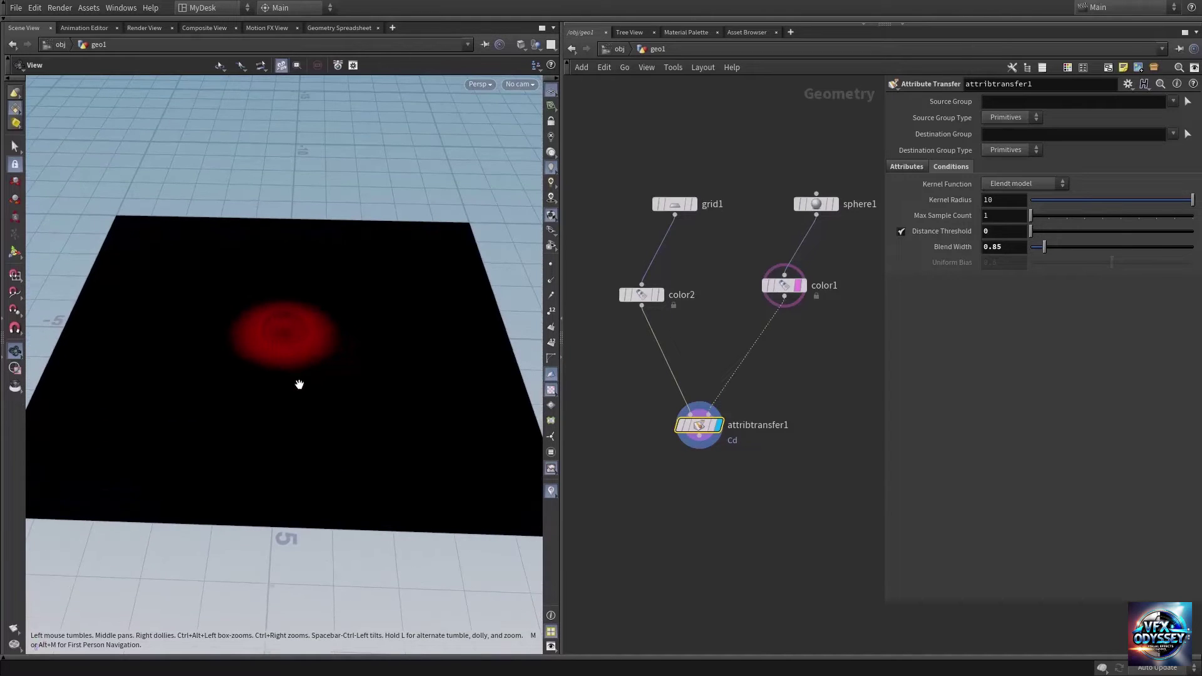
{"action": "left_click", "coordinate": [816, 205]}
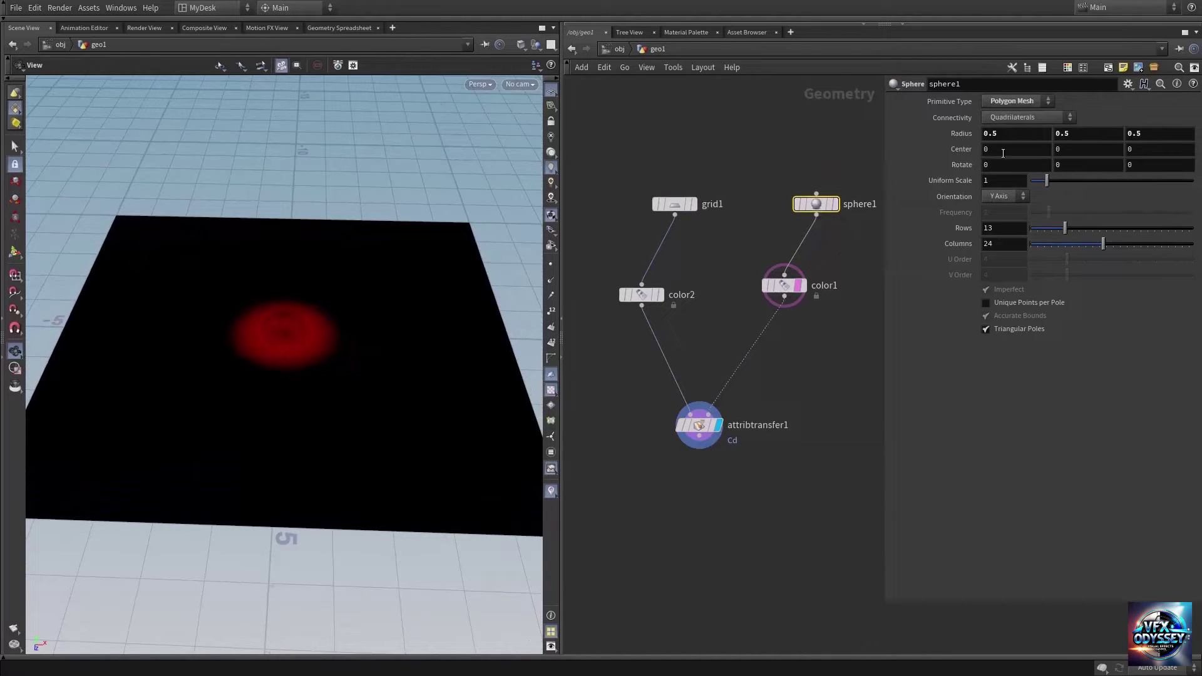
{"action": "middle_click_drag", "start_coordinate": [1001, 149], "coordinate": [705, 167]}
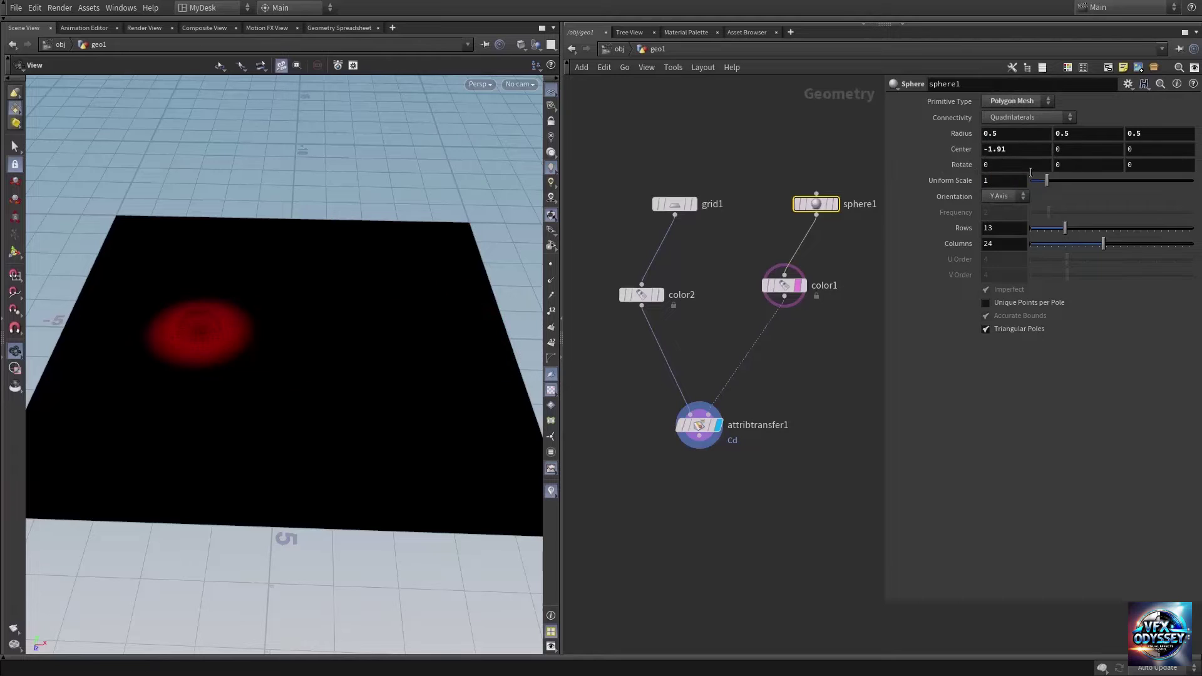
{"action": "middle_click_drag", "start_coordinate": [1034, 150], "coordinate": [1103, 158]}
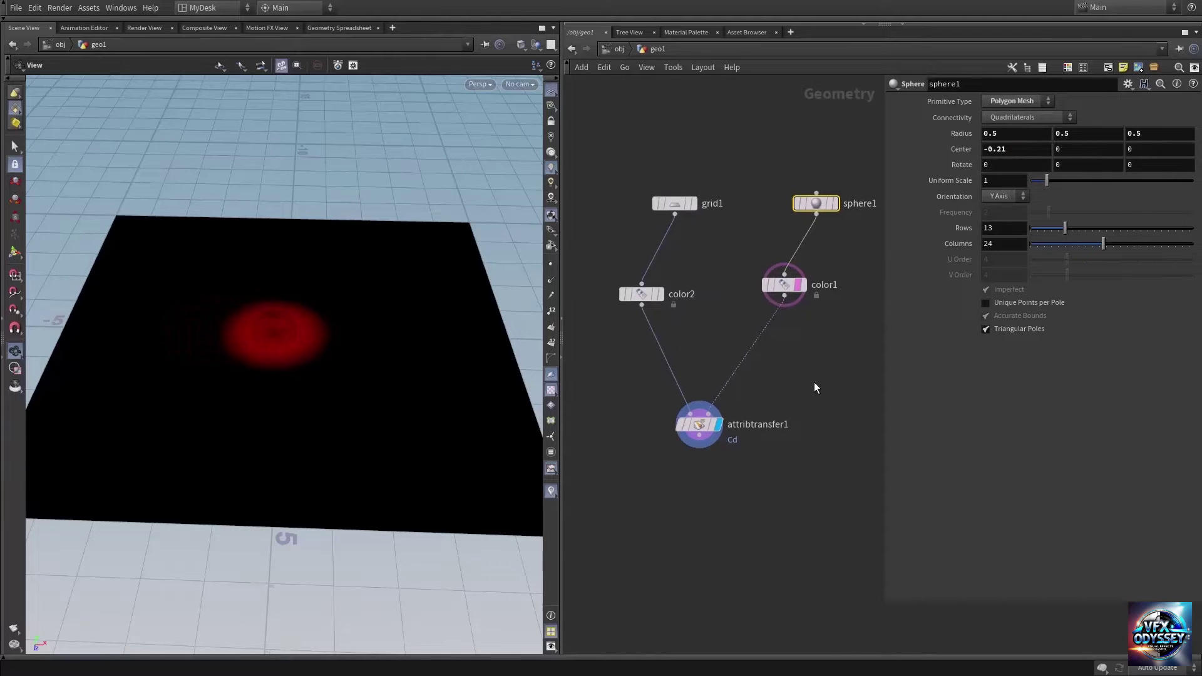
Step: Delete all nodes of the grid and sphere color transfer setup from the geometry network
{"action": "middle_click_drag", "start_coordinate": [815, 382], "coordinate": [803, 371]}
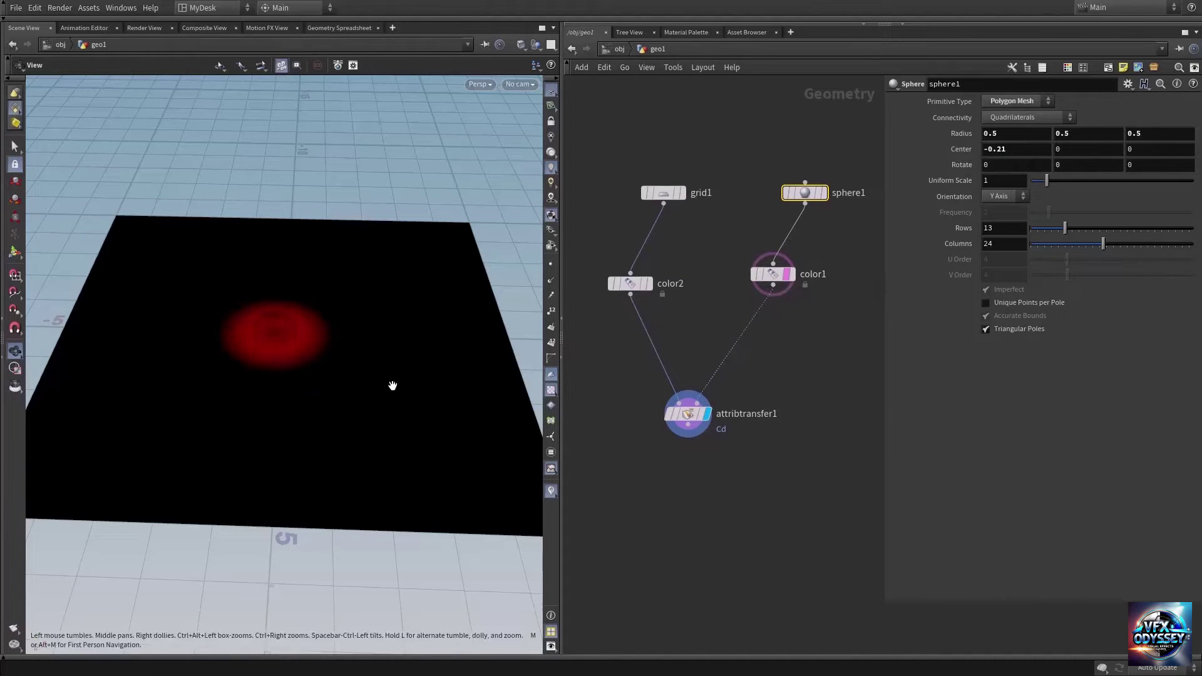
{"action": "left_click_drag", "start_coordinate": [393, 384], "coordinate": [357, 356]}
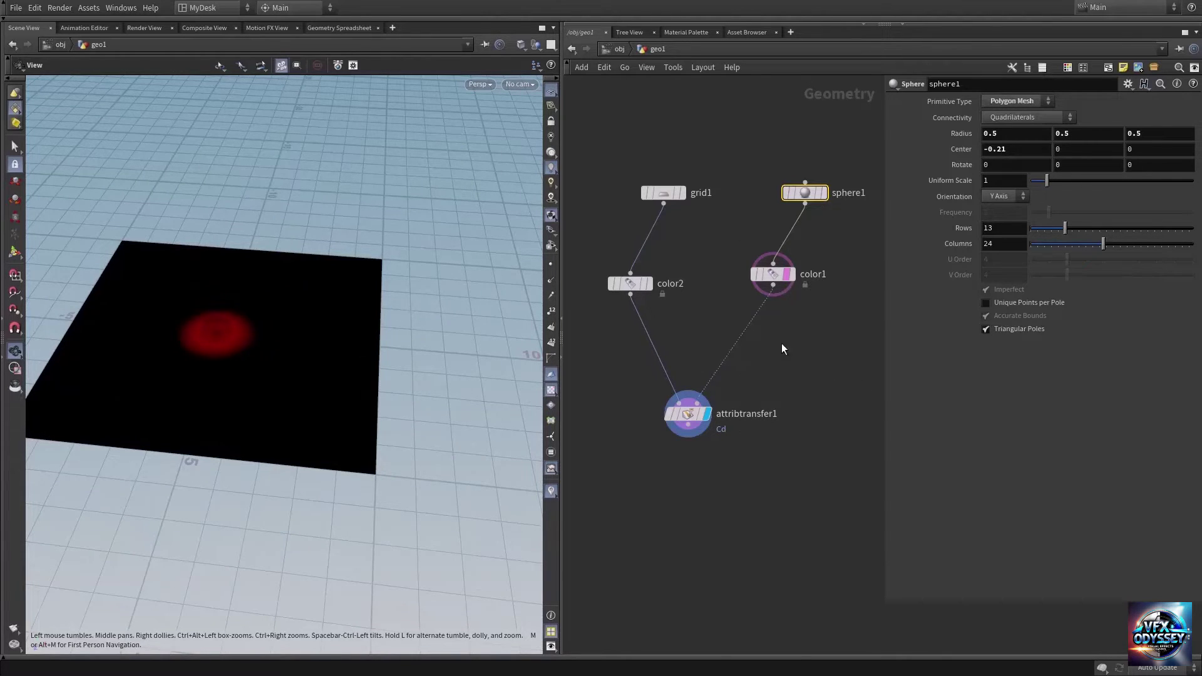
{"action": "key", "text": "ctrl+a"}
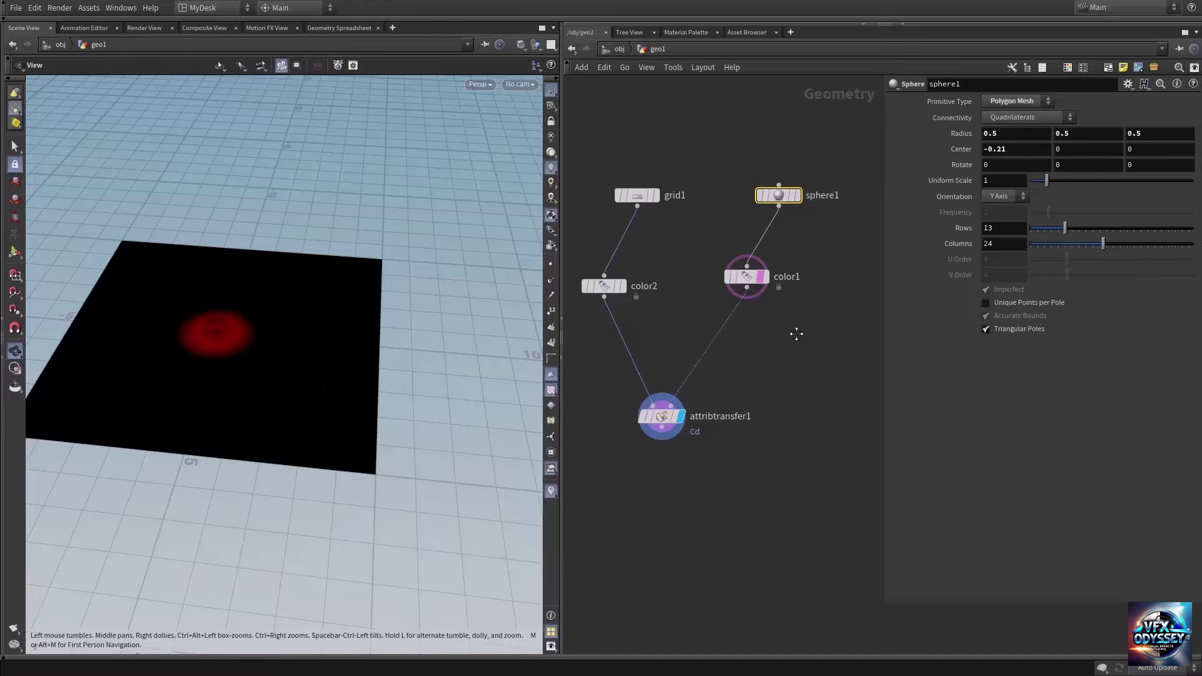
{"action": "key", "text": "Delete"}
Step: Add a new Sphere node to the empty network and display it
{"action": "key", "text": "Tab"}
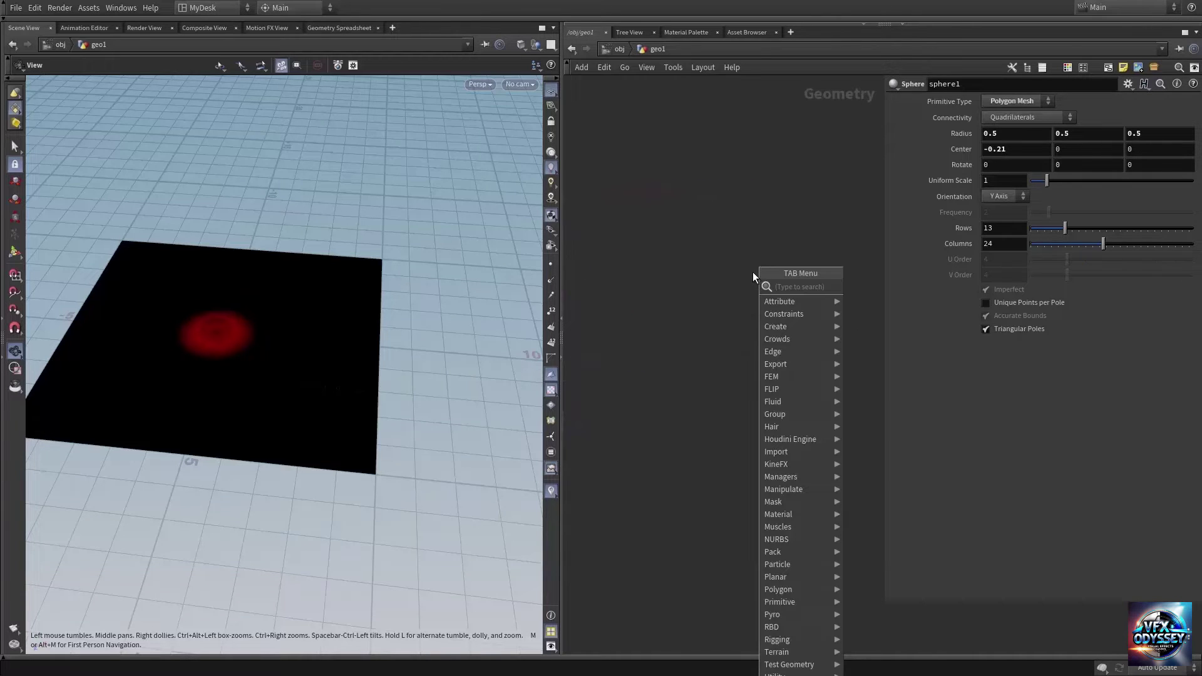
{"action": "type", "text": "sphere"}
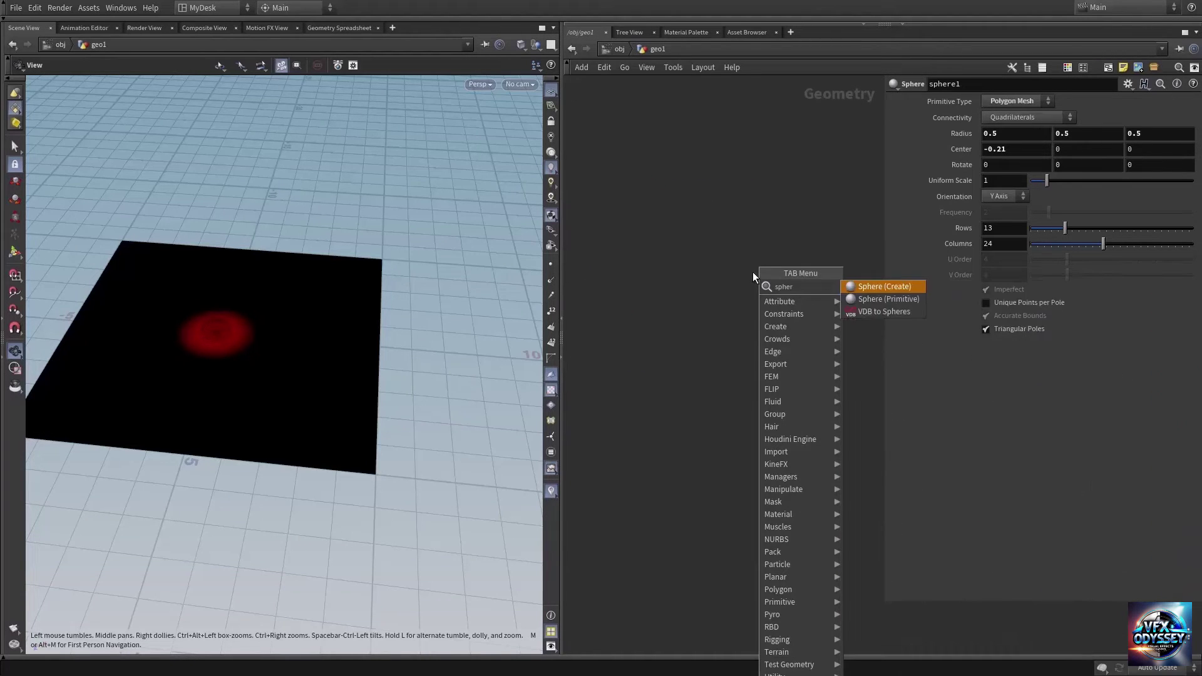
{"action": "key", "text": "Return"}
{"action": "left_click", "coordinate": [752, 272]}
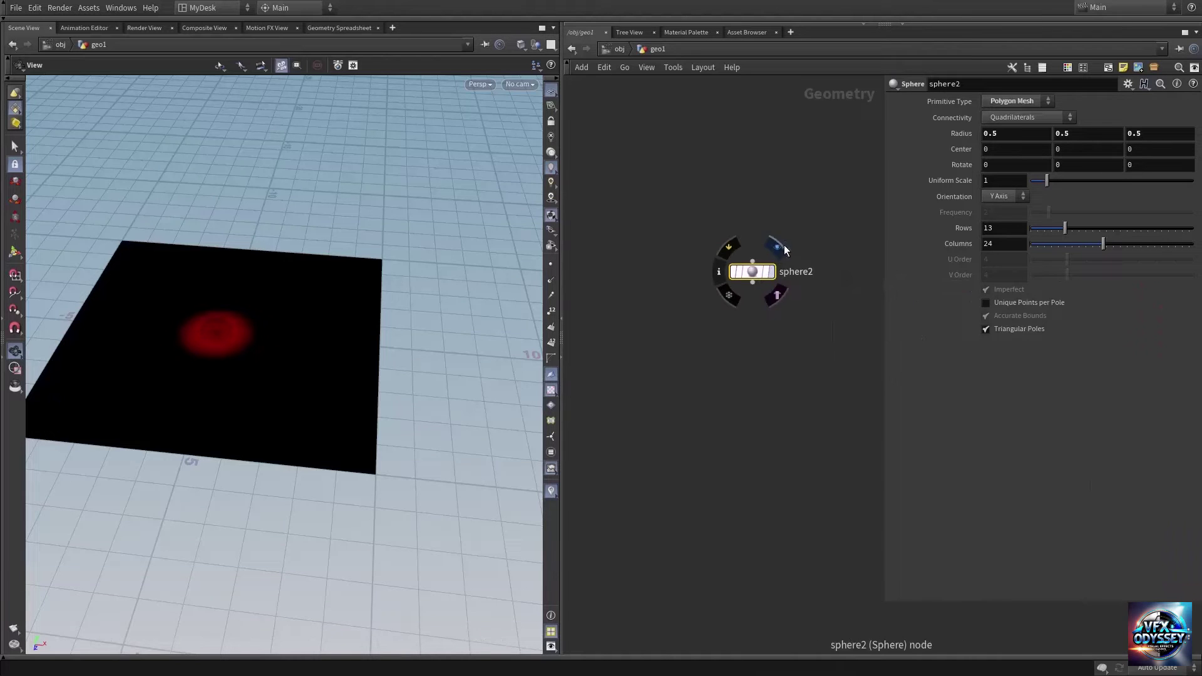
{"action": "right_click_drag", "start_coordinate": [202, 334], "coordinate": [349, 322]}
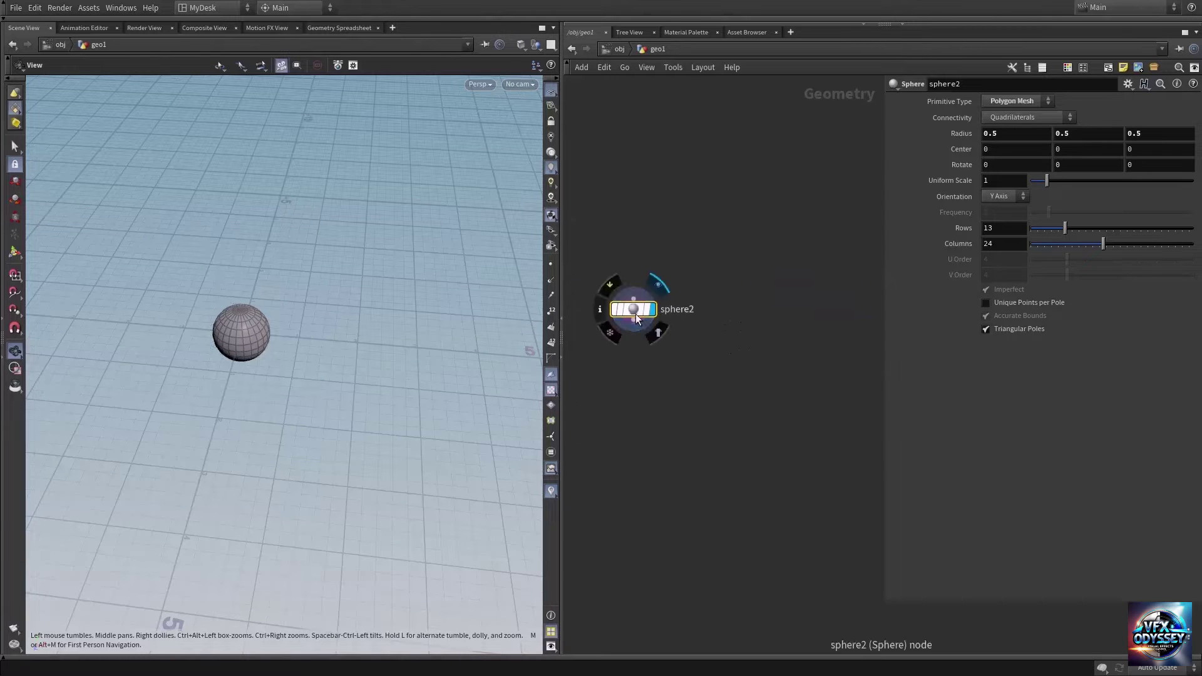
{"action": "left_click_drag", "start_coordinate": [637, 318], "coordinate": [672, 292]}
{"action": "right_click_drag", "start_coordinate": [228, 342], "coordinate": [261, 339]}
{"action": "left_click_drag", "start_coordinate": [261, 340], "coordinate": [368, 334]}
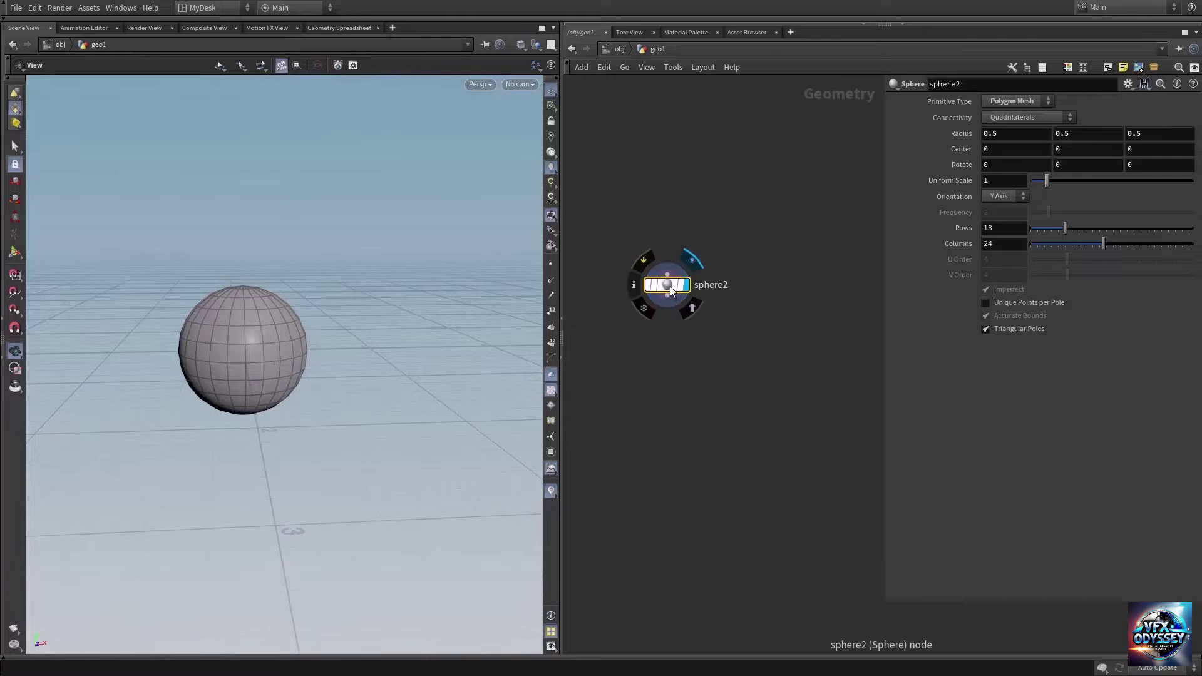
Step: Duplicate the Sphere node and place the copy beside the original
{"action": "left_click_drag", "start_coordinate": [668, 287], "coordinate": [802, 304], "text": "alt"}
{"action": "middle_click_drag", "start_coordinate": [792, 382], "coordinate": [741, 389]}
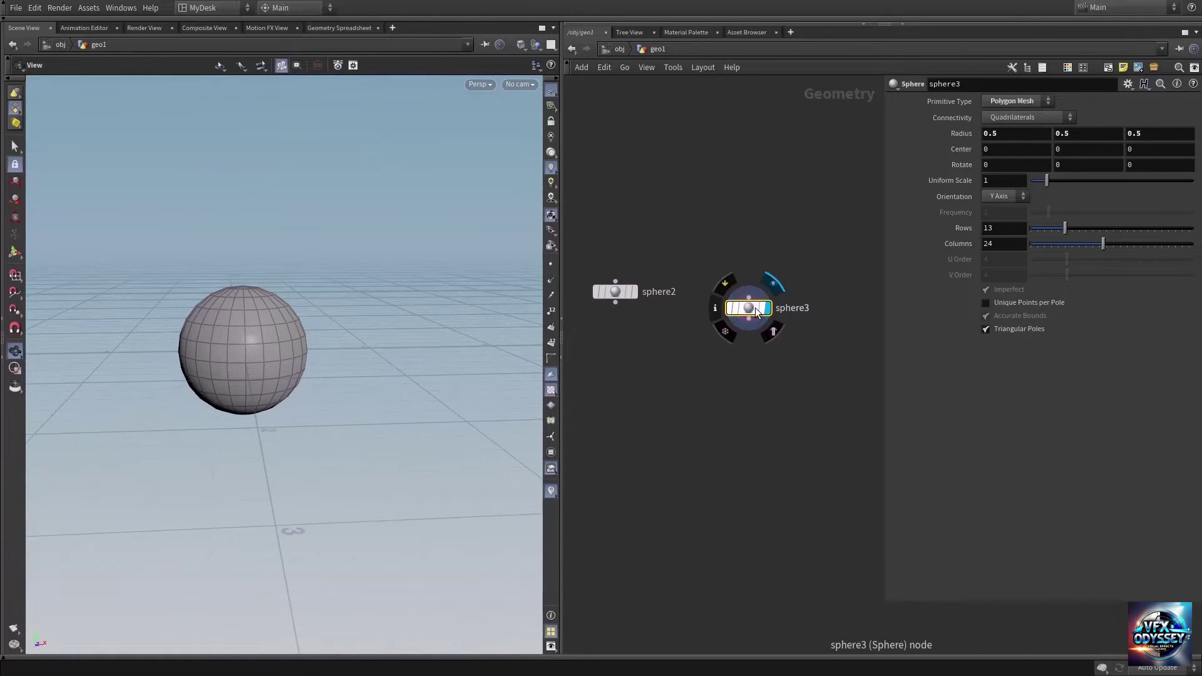
{"action": "left_click_drag", "start_coordinate": [749, 308], "coordinate": [753, 280]}
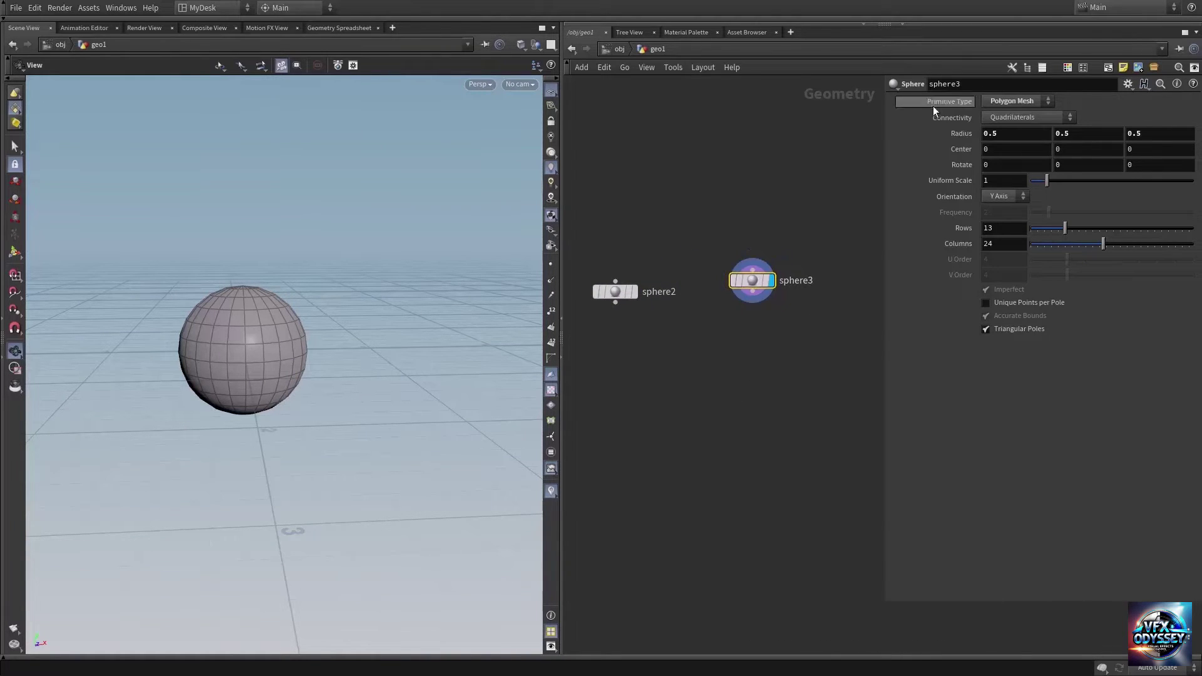
Step: Change sphere3's primitive type to Polygon and set its frequency to 20
{"action": "left_click", "coordinate": [1012, 102]}
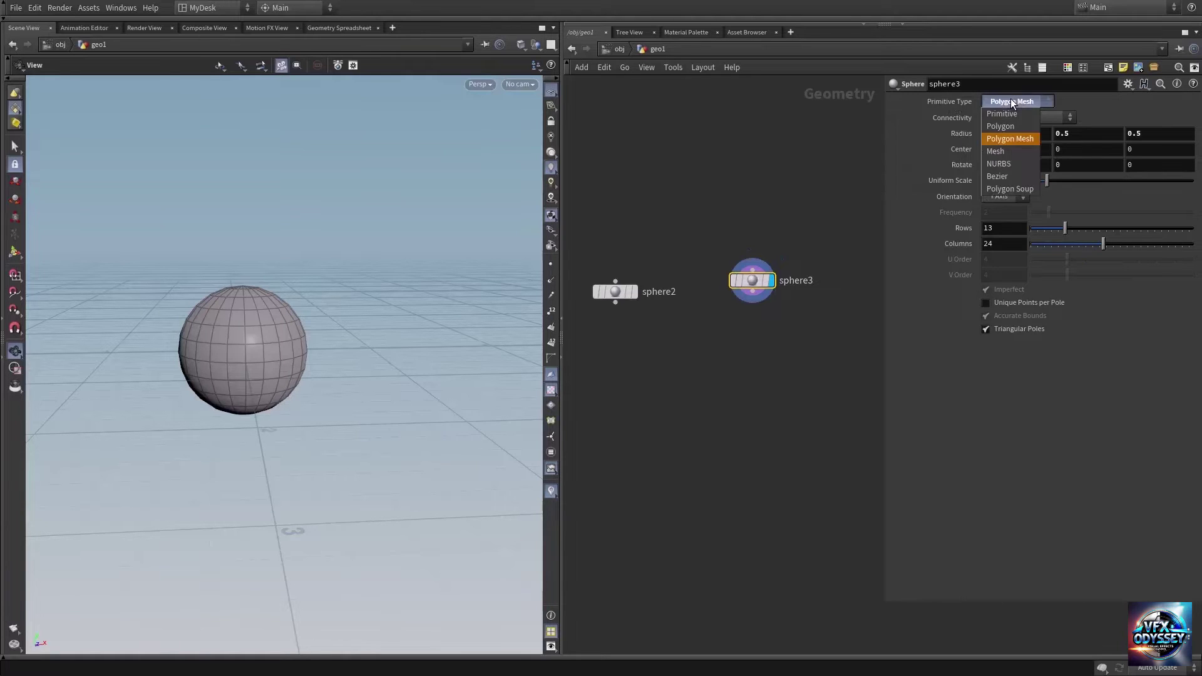
{"action": "left_click", "coordinate": [1015, 124]}
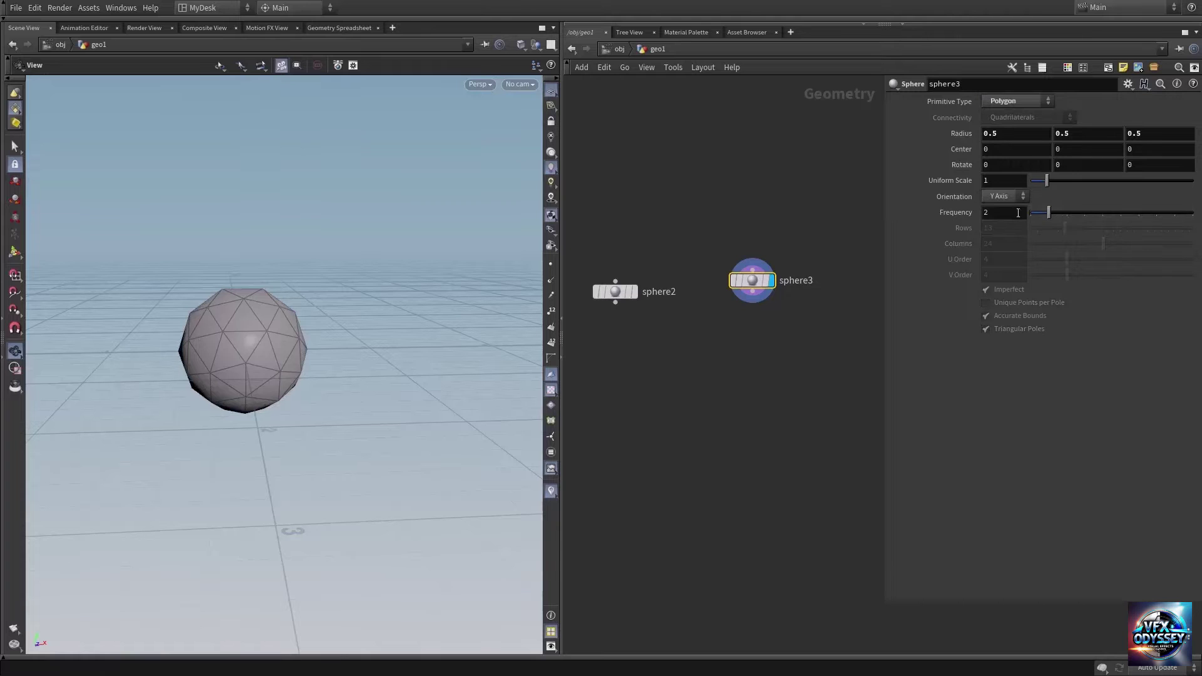
{"action": "left_click_drag", "start_coordinate": [1049, 213], "coordinate": [1193, 213]}
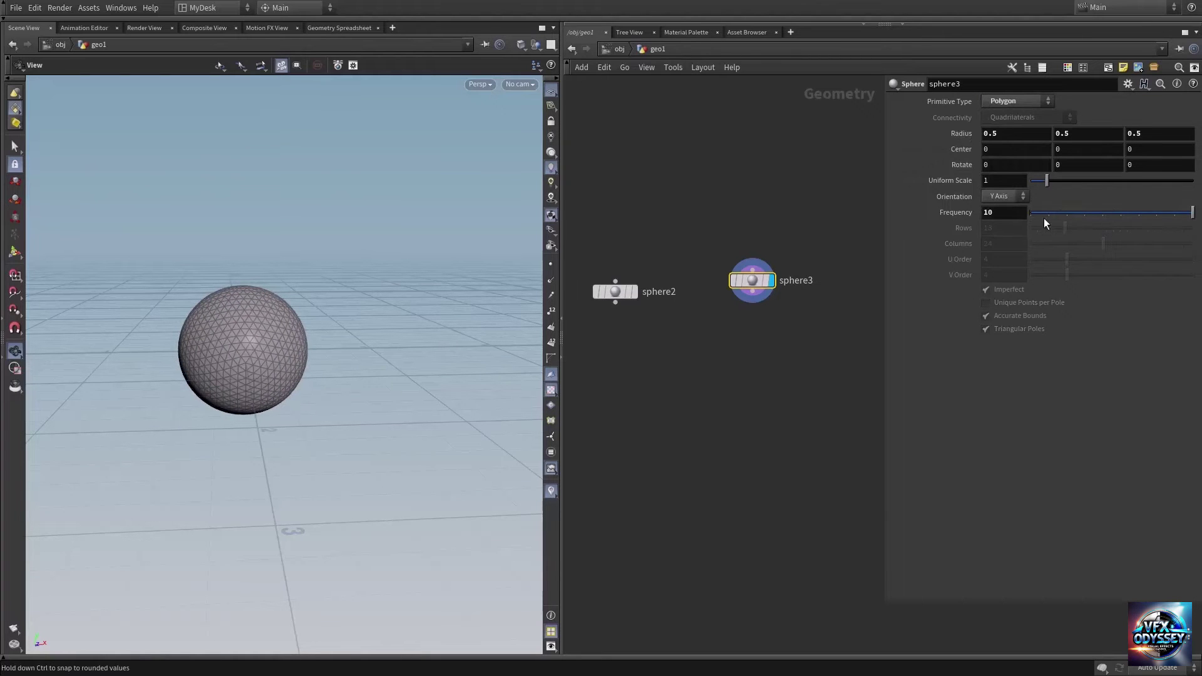
{"action": "middle_click_drag", "start_coordinate": [1013, 213], "coordinate": [1080, 214]}
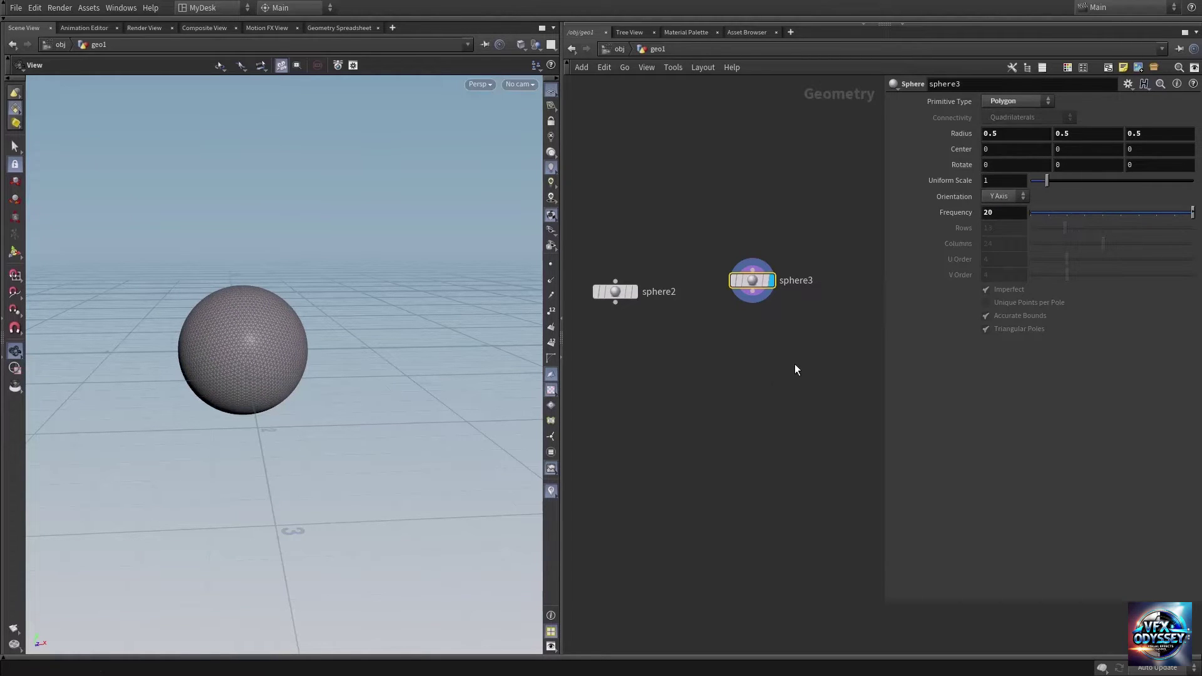
Step: Add an Attribute Noise node, wire it below sphere3 and display its result
{"action": "key", "text": "Tab"}
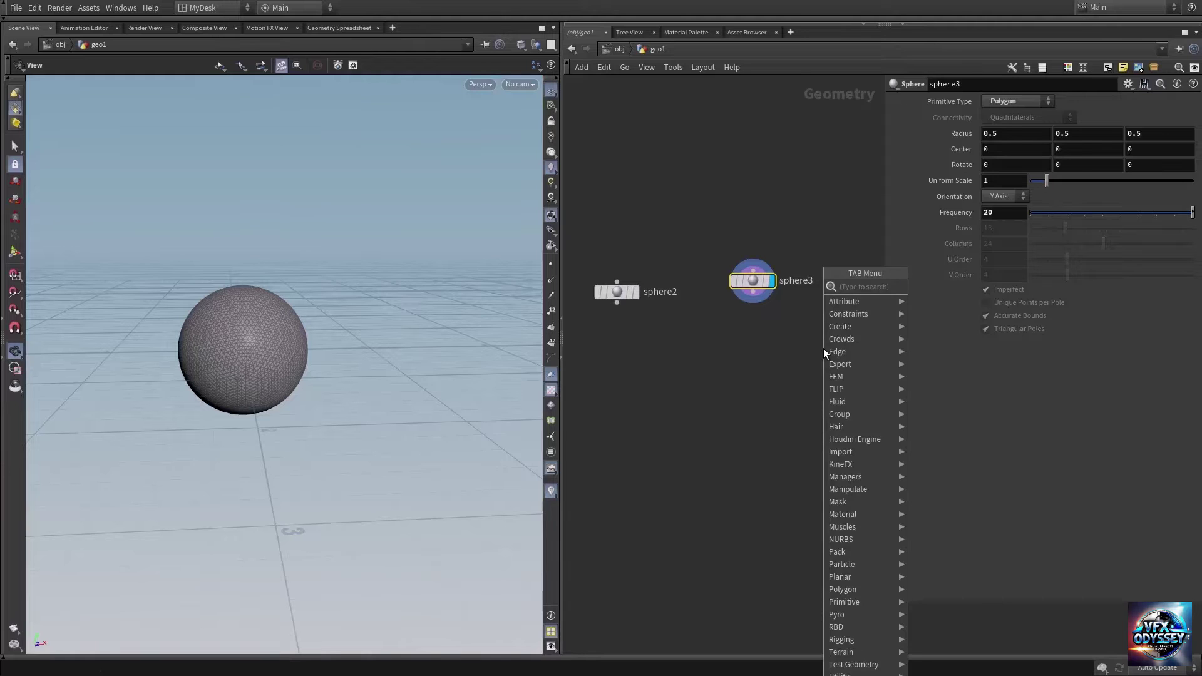
{"action": "type", "text": "attnoi"}
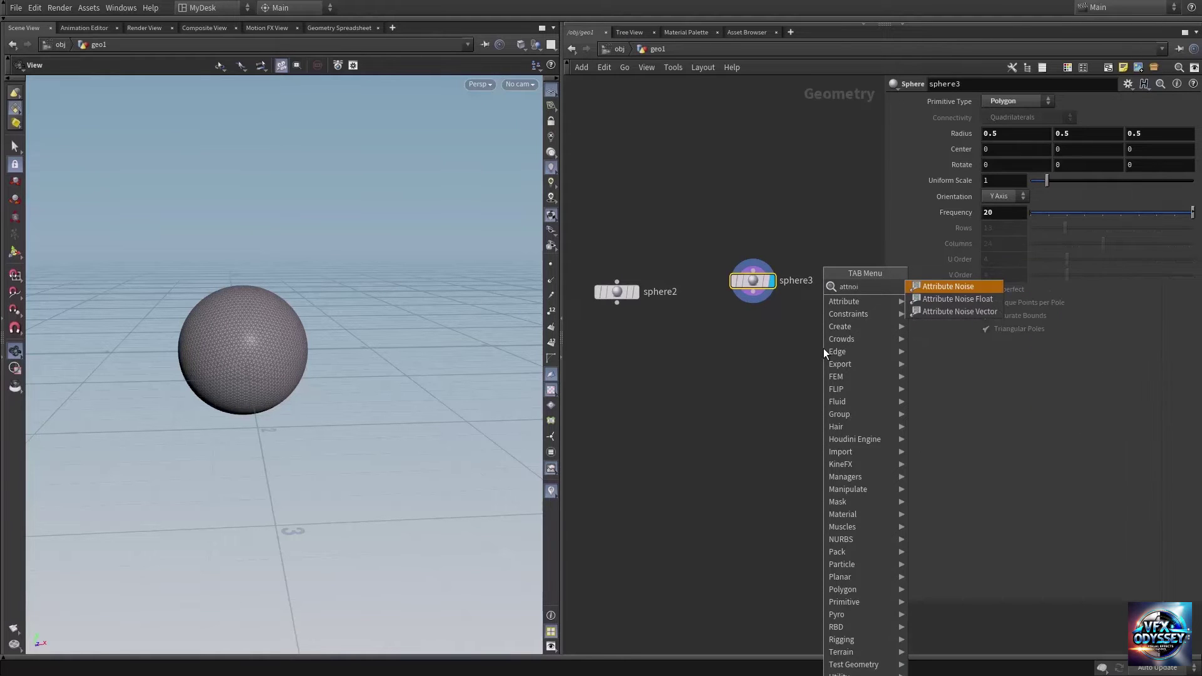
{"action": "key", "text": "Return"}
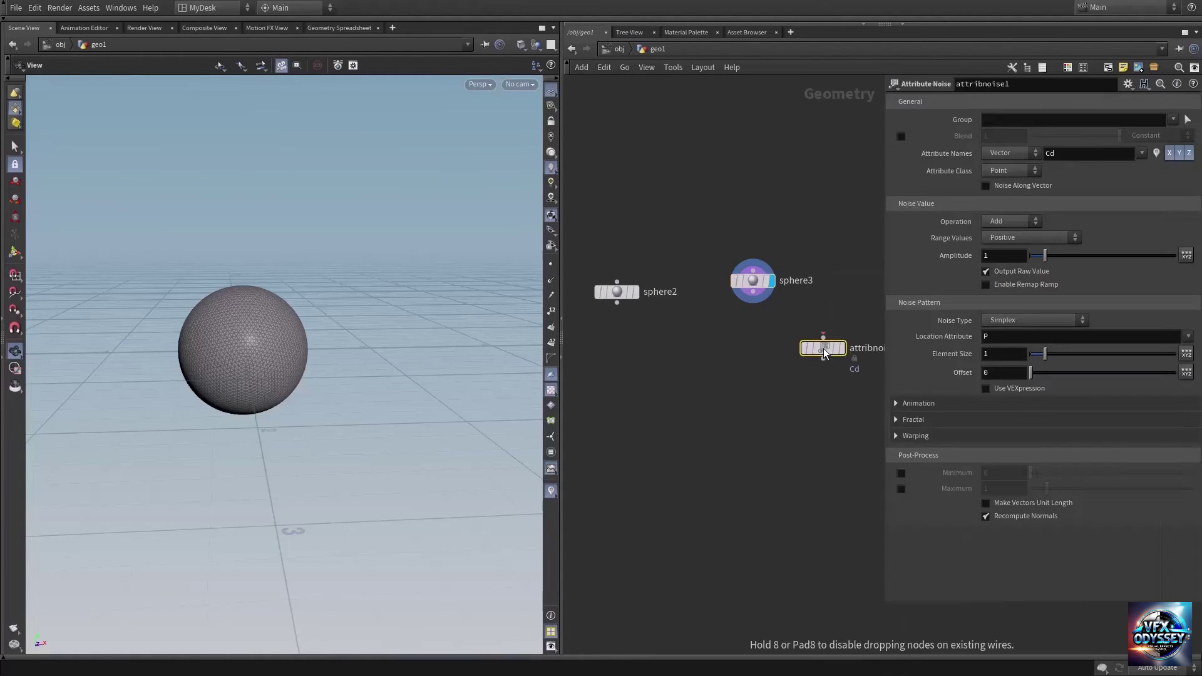
{"action": "left_click", "coordinate": [753, 342]}
{"action": "left_click", "coordinate": [753, 292]}
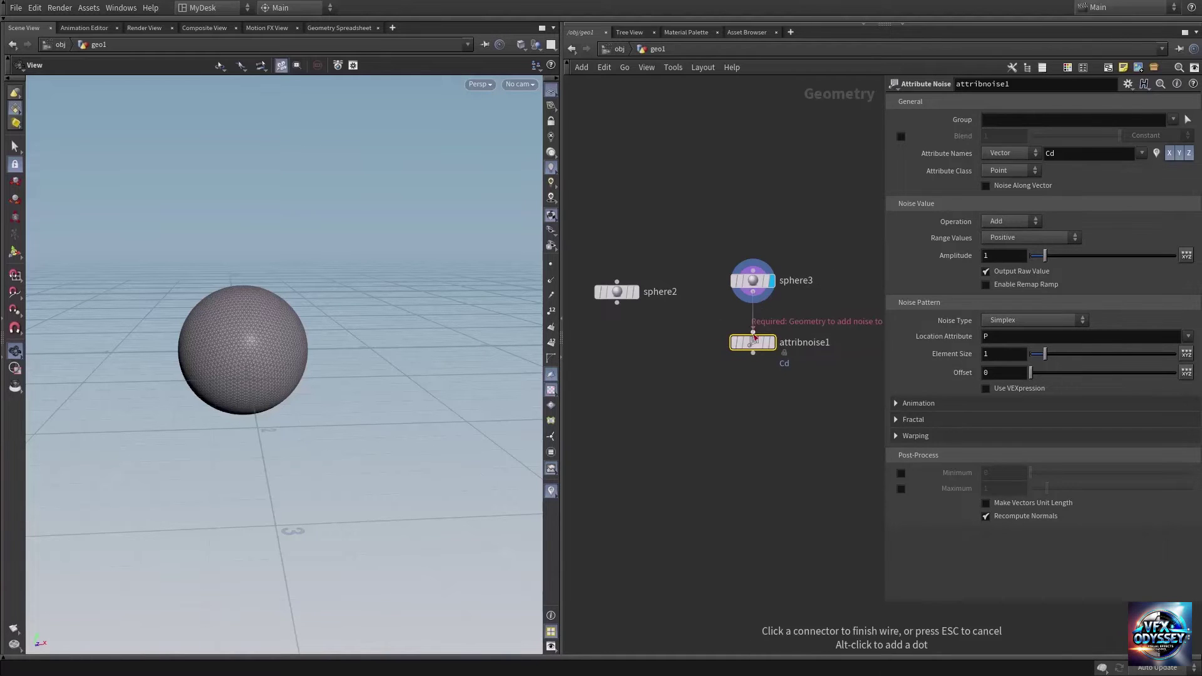
{"action": "left_click", "coordinate": [754, 337]}
{"action": "left_click", "coordinate": [774, 325]}
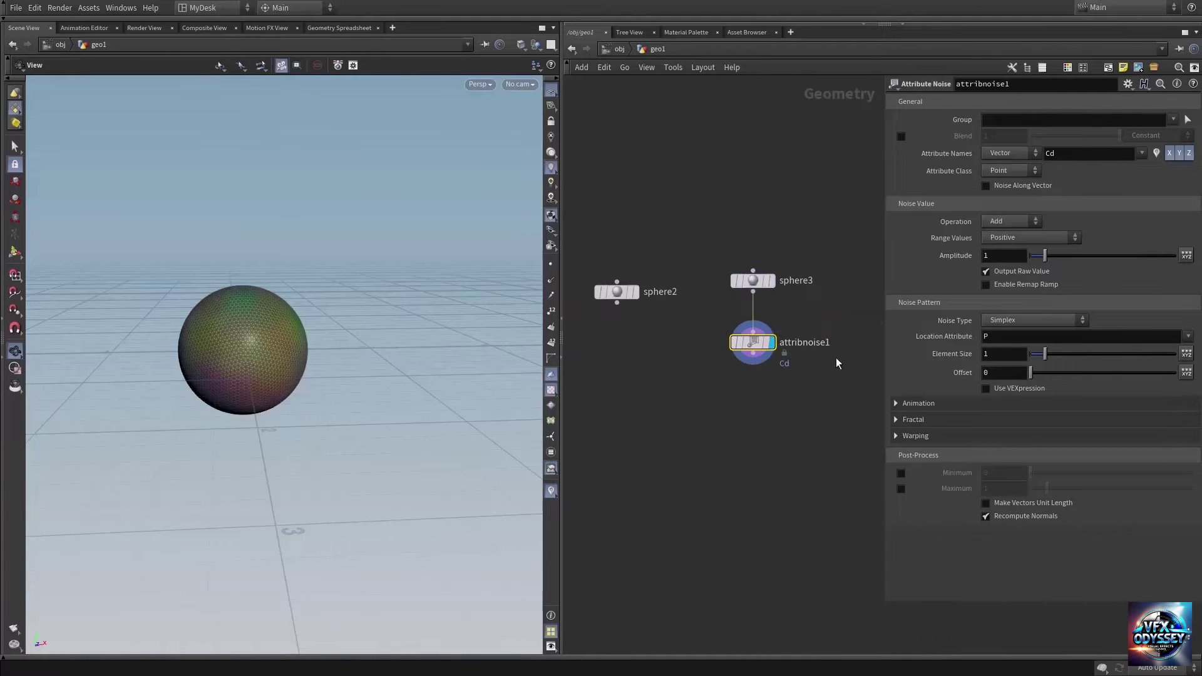
{"action": "middle_click_drag", "start_coordinate": [773, 414], "coordinate": [749, 397]}
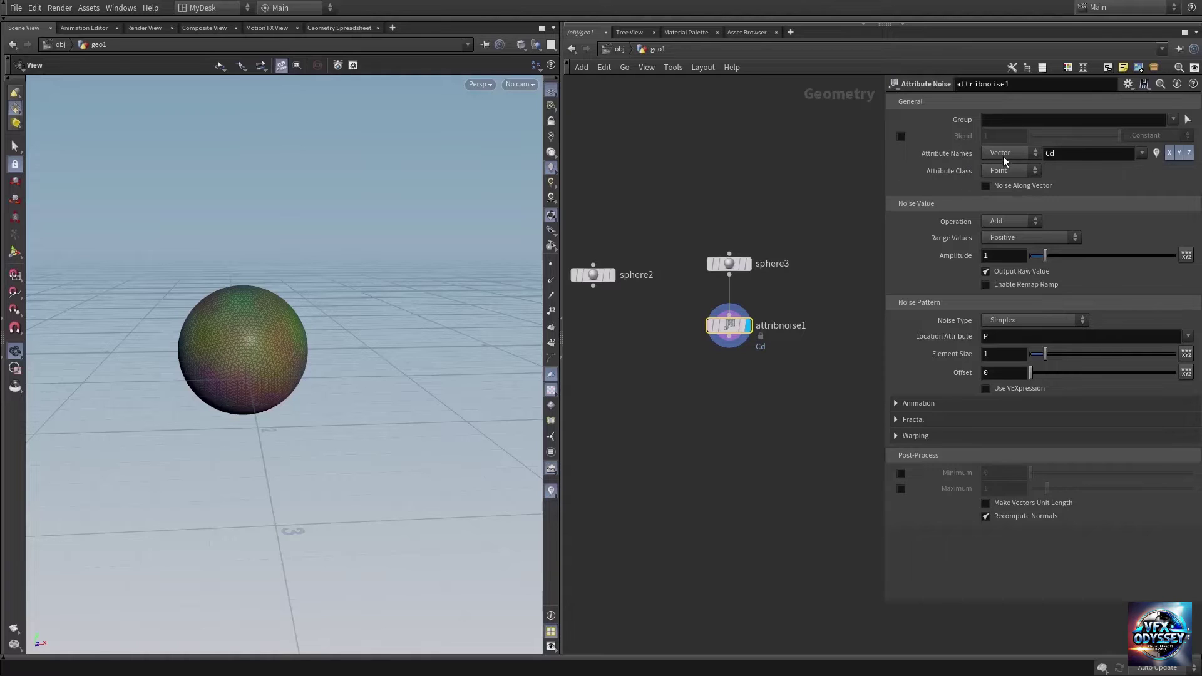
Step: Change the Attribute Noise node's attribute type to Float for the Cd attribute
{"action": "left_click", "coordinate": [1005, 165]}
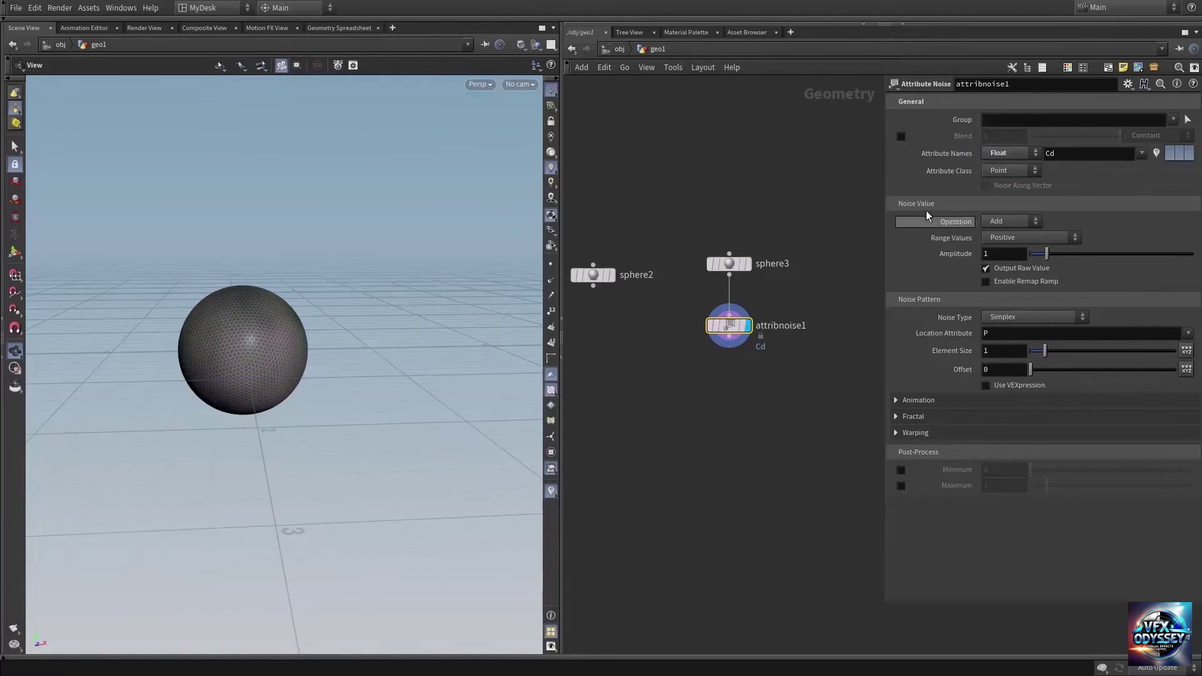
{"action": "right_click_drag", "start_coordinate": [164, 342], "coordinate": [401, 327]}
{"action": "left_click_drag", "start_coordinate": [266, 328], "coordinate": [298, 344]}
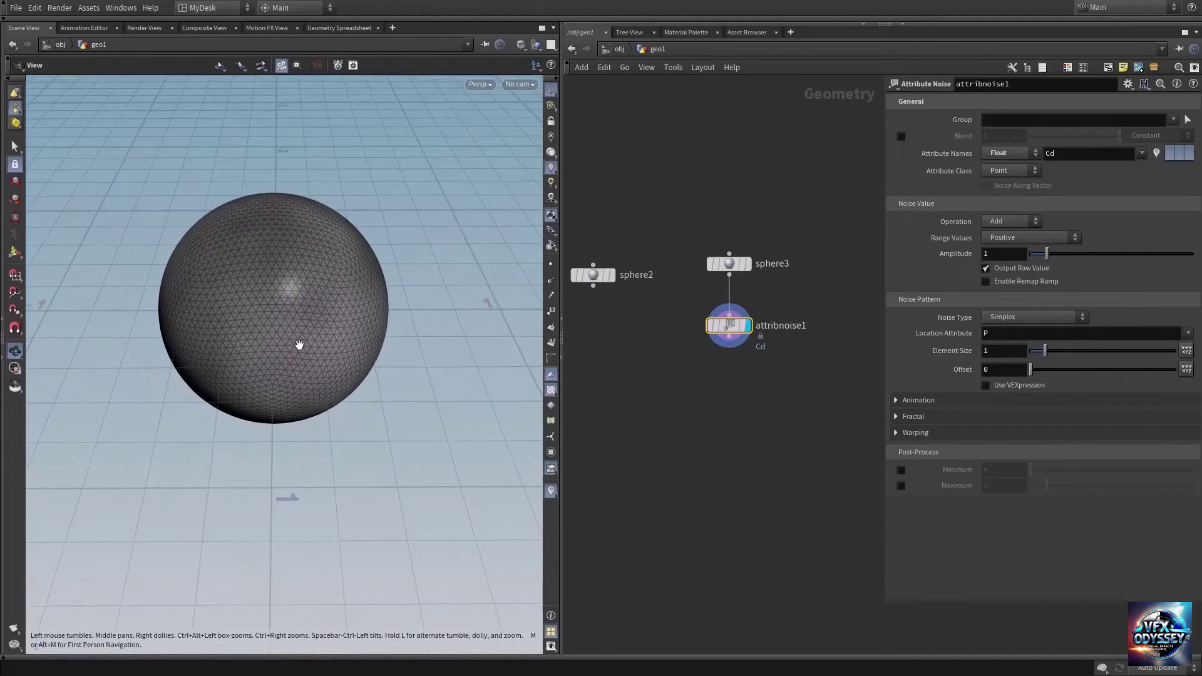
{"action": "right_click_drag", "start_coordinate": [298, 344], "coordinate": [274, 341]}
{"action": "mouse_move", "coordinate": [274, 340]}
{"action": "left_mouse_down"}
{"action": "mouse_move", "coordinate": [283, 308]}
{"action": "mouse_move", "coordinate": [301, 331]}
{"action": "left_mouse_up"}
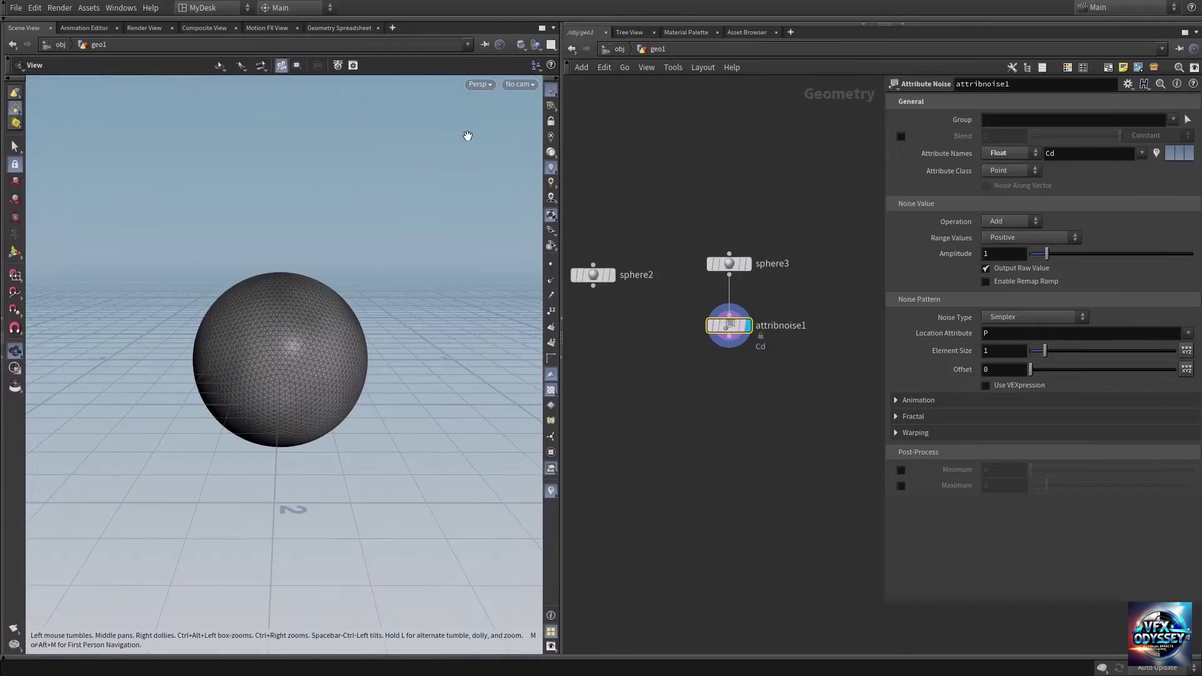
Step: Switch the viewport shading to Smooth Shaded so the sphere shows without its wireframe
{"action": "left_click", "coordinate": [519, 45]}
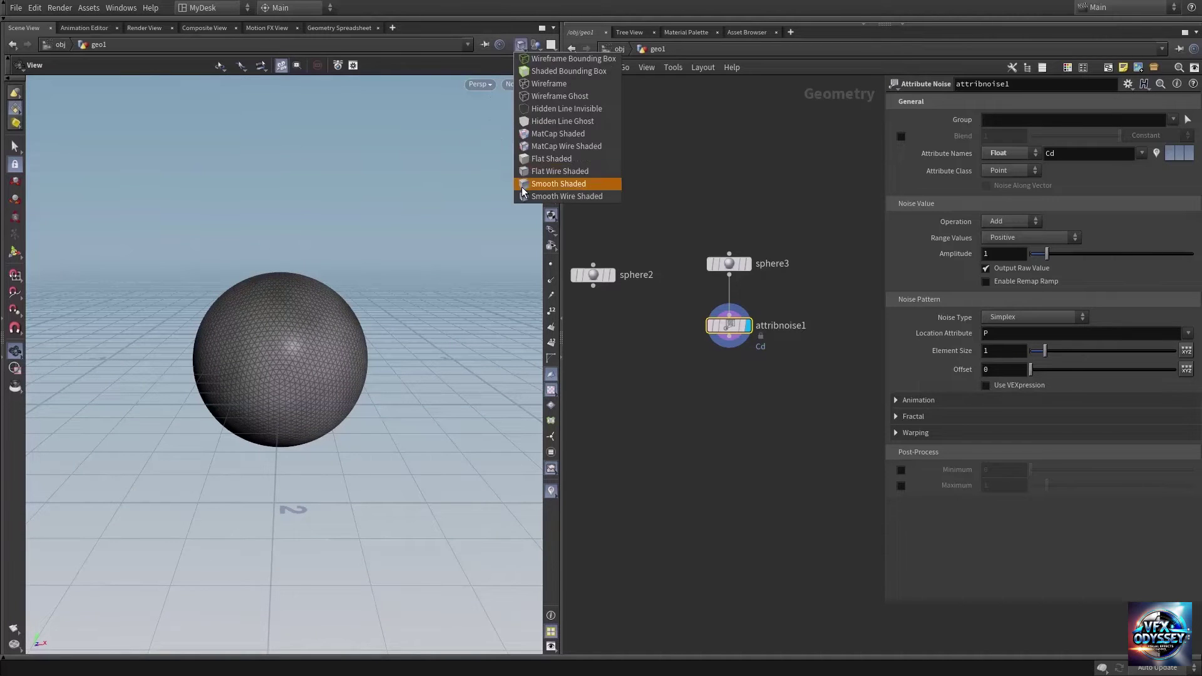
{"action": "left_click", "coordinate": [559, 184]}
{"action": "left_click_drag", "start_coordinate": [317, 351], "coordinate": [479, 368]}
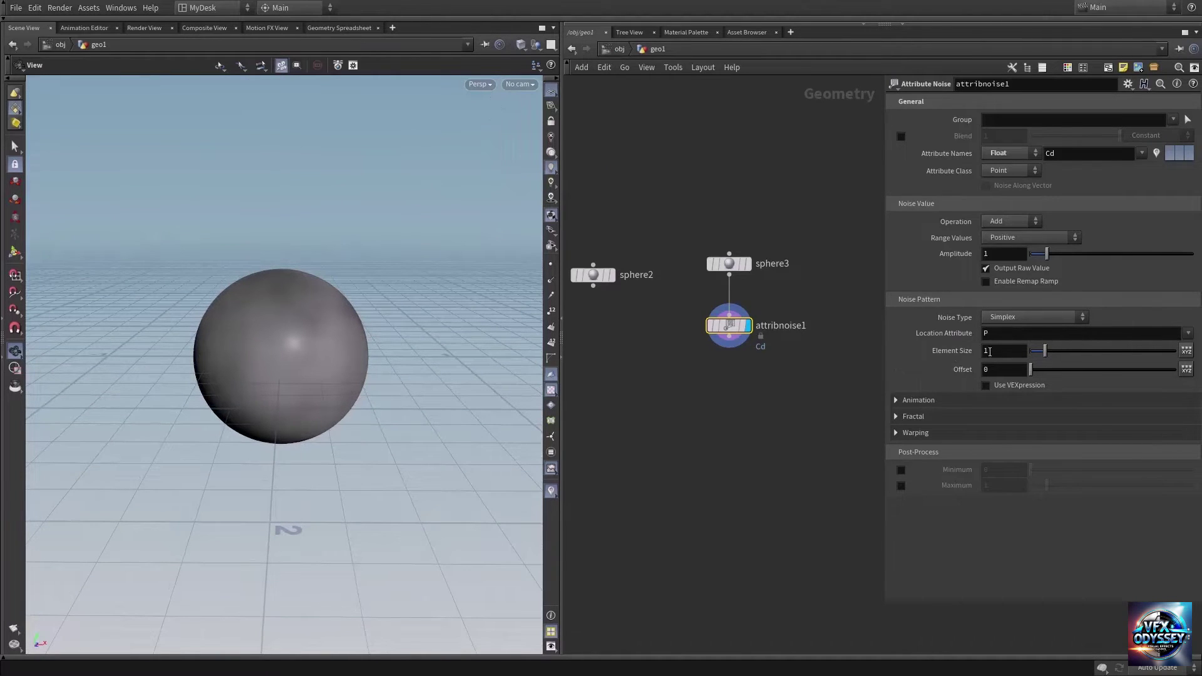
Step: Set the noise pattern's element size to 0.16
{"action": "middle_click_drag", "start_coordinate": [999, 350], "coordinate": [535, 347]}
{"action": "middle_click_drag", "start_coordinate": [768, 465], "coordinate": [749, 424]}
{"action": "mouse_move", "coordinate": [749, 292]}
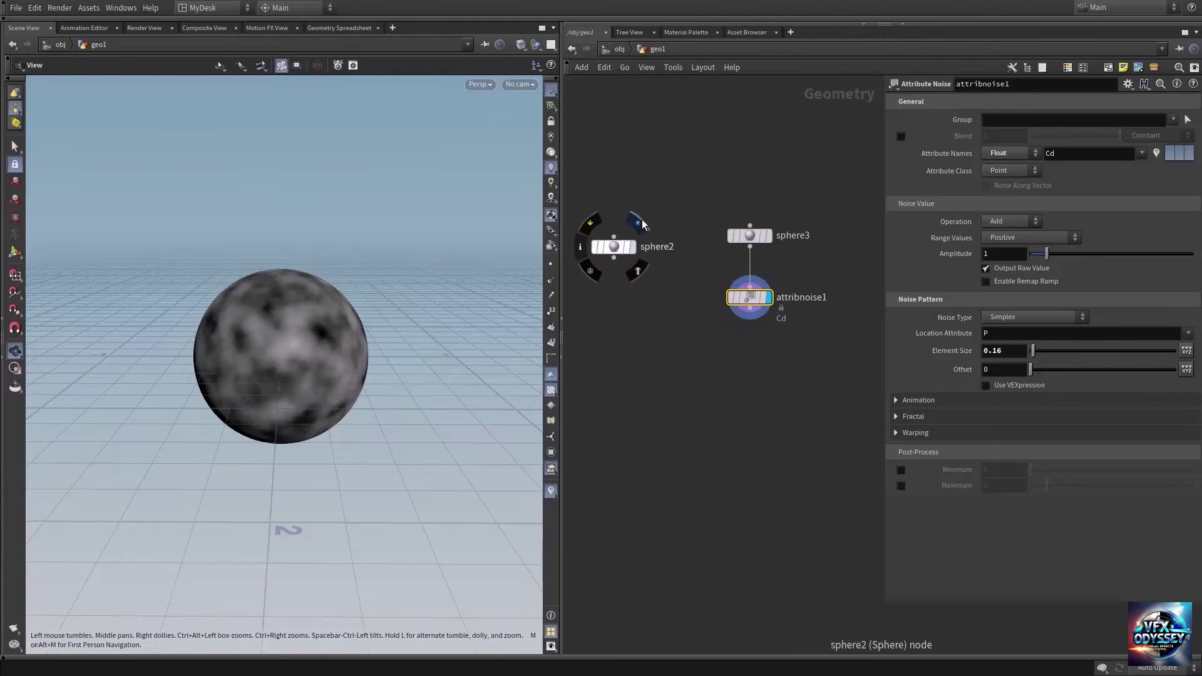
Step: Compare the plain sphere2 with the noise result by switching the display between them, leaving sphere2 displayed
{"action": "left_click", "coordinate": [632, 246]}
{"action": "left_click_drag", "start_coordinate": [330, 329], "coordinate": [290, 318]}
{"action": "mouse_move", "coordinate": [754, 299]}
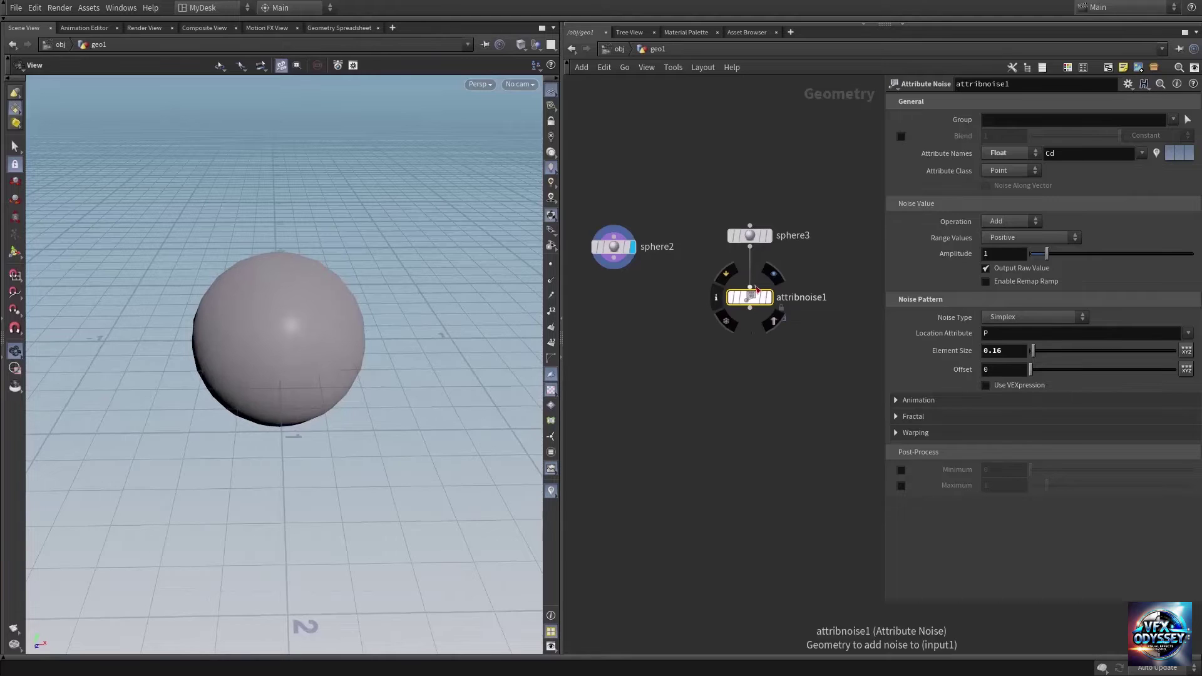
{"action": "left_click", "coordinate": [776, 274]}
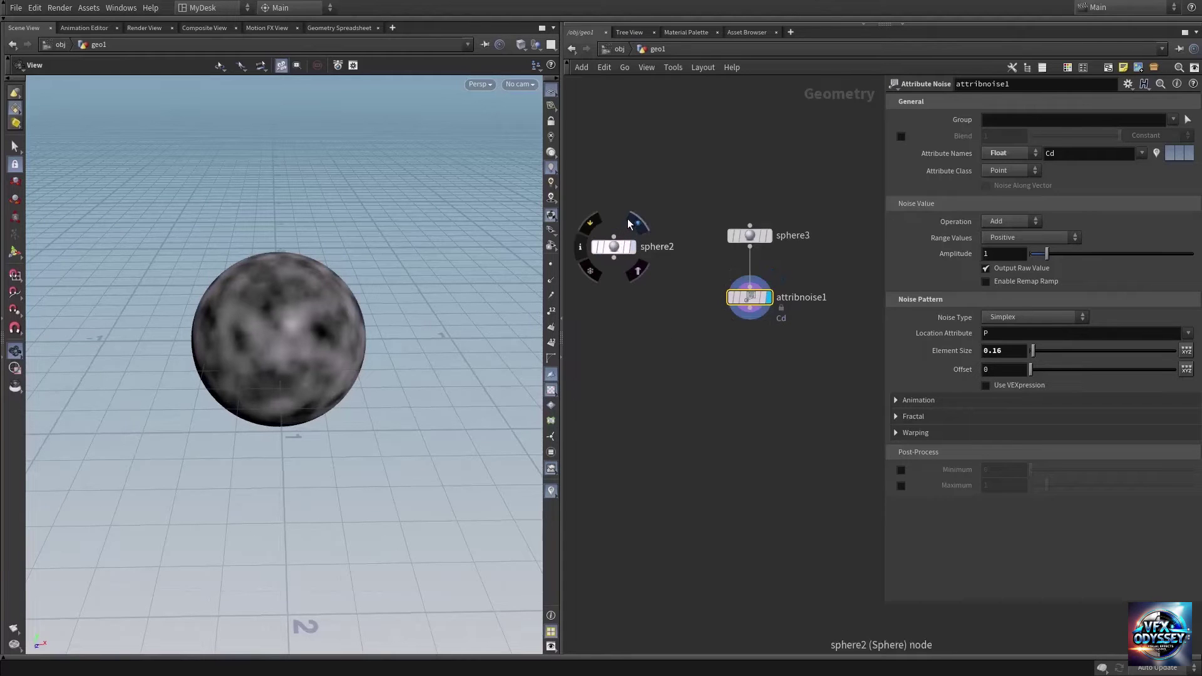
{"action": "left_click", "coordinate": [629, 247]}
{"action": "left_click_drag", "start_coordinate": [628, 247], "coordinate": [638, 258]}
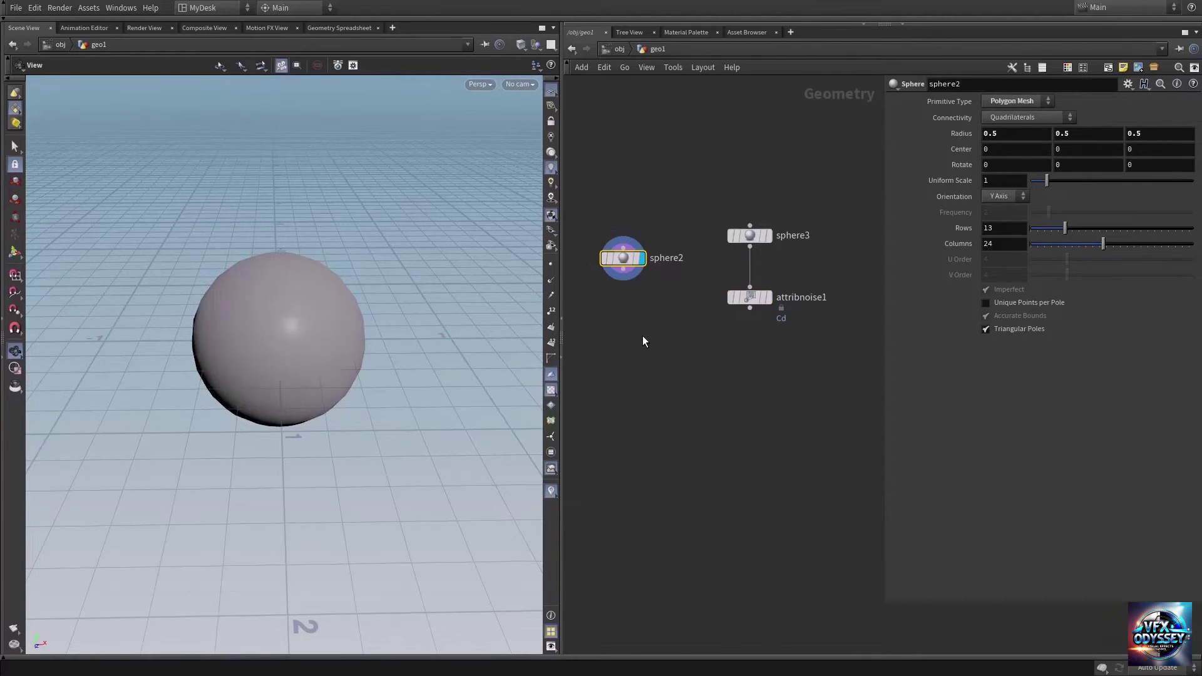
{"action": "key", "text": "Tab"}
{"action": "key", "text": "Escape"}
Step: Replace the Attribute Noise node's attribute name with extrude
{"action": "left_click", "coordinate": [750, 297]}
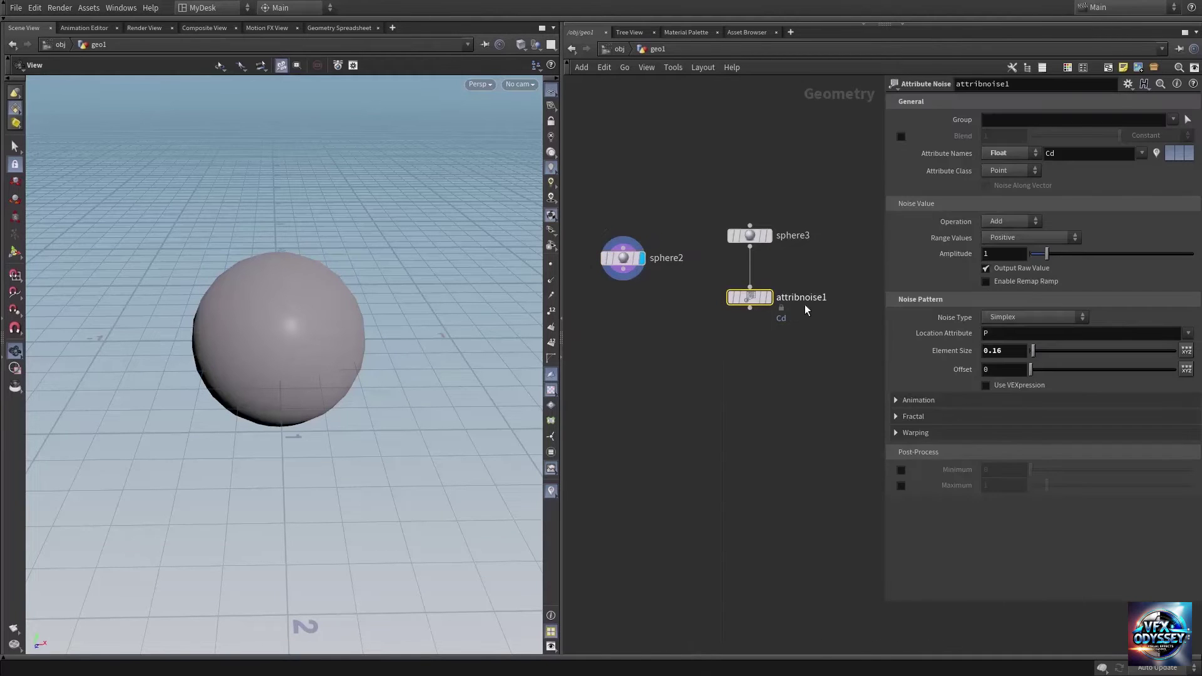
{"action": "double_click", "coordinate": [1078, 151]}
{"action": "key", "text": "Return"}
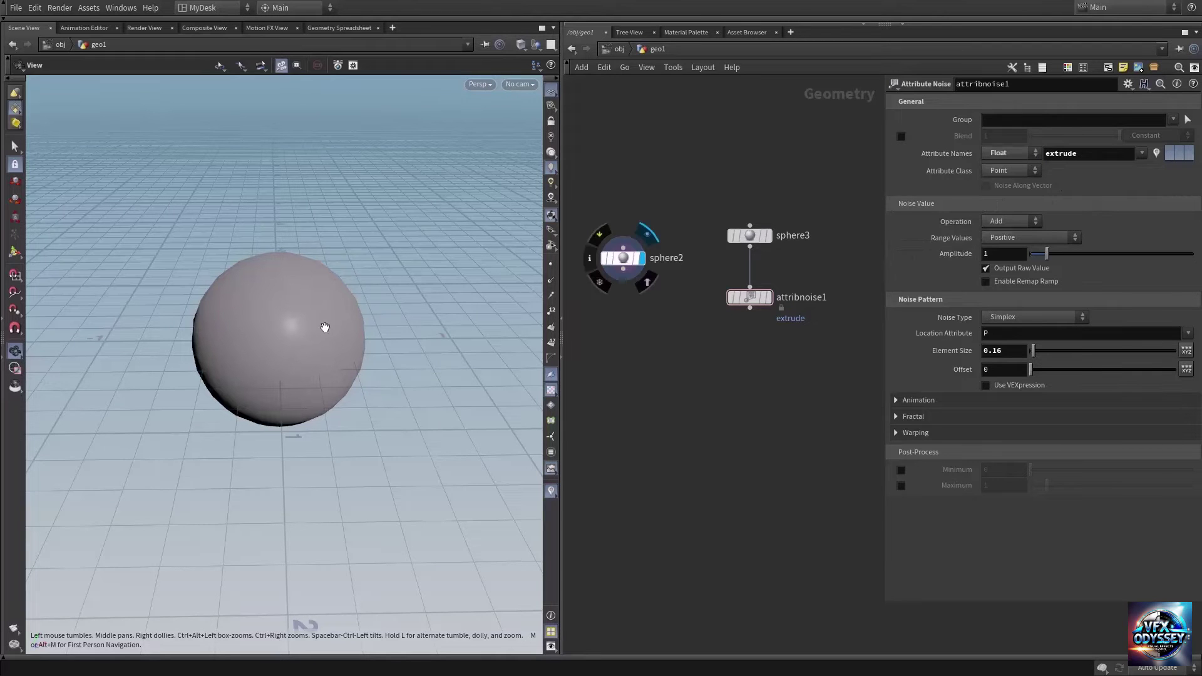
{"action": "left_click_drag", "start_coordinate": [322, 327], "coordinate": [267, 334]}
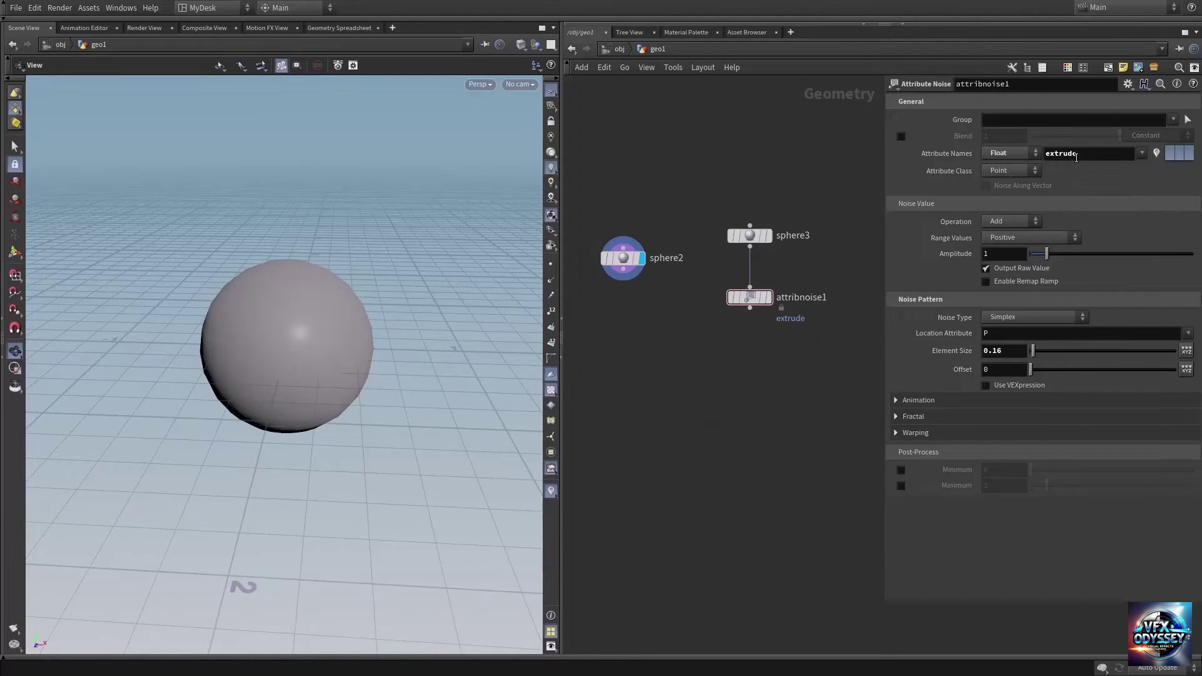
Step: Add an Attribute Create node, wire it below sphere2, display it and align it under the sphere
{"action": "middle_click_drag", "start_coordinate": [675, 432], "coordinate": [711, 423]}
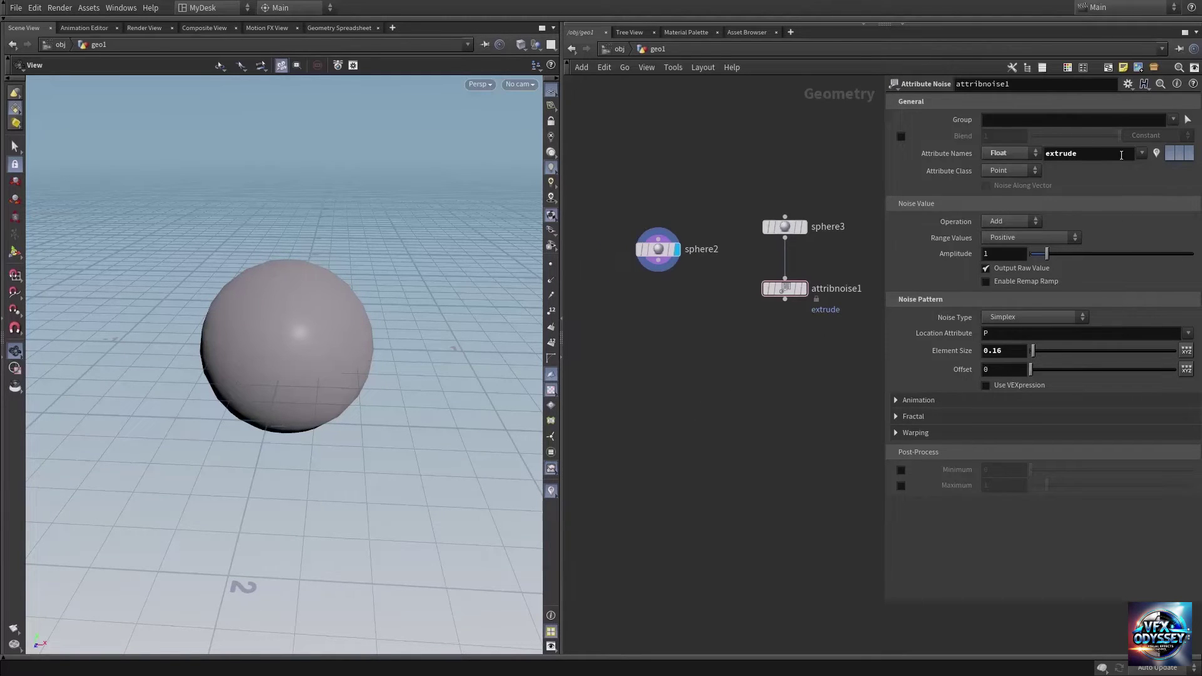
{"action": "key", "text": "Tab"}
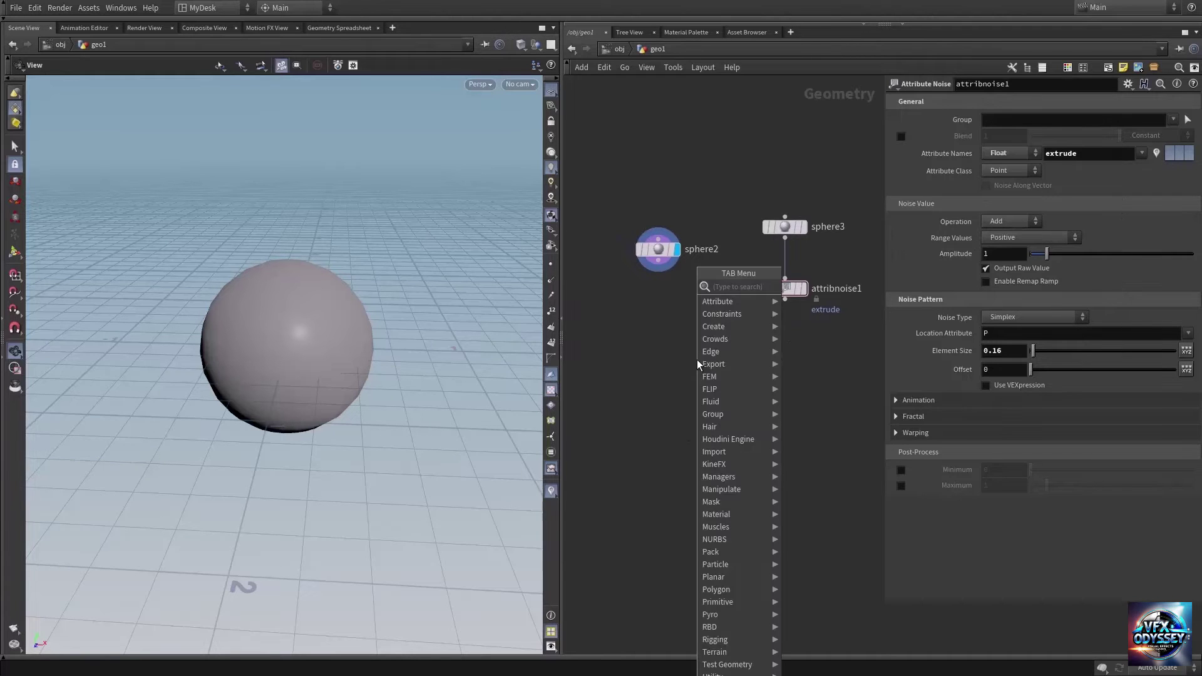
{"action": "type", "text": "attcr"}
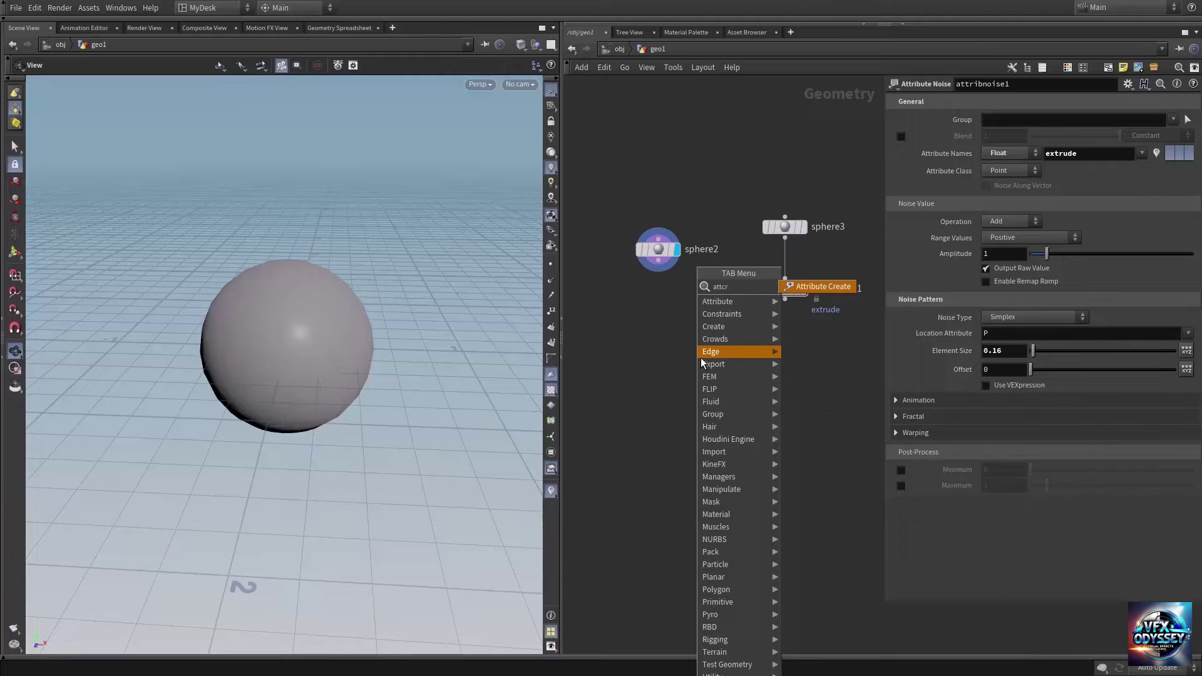
{"action": "key", "text": "Return"}
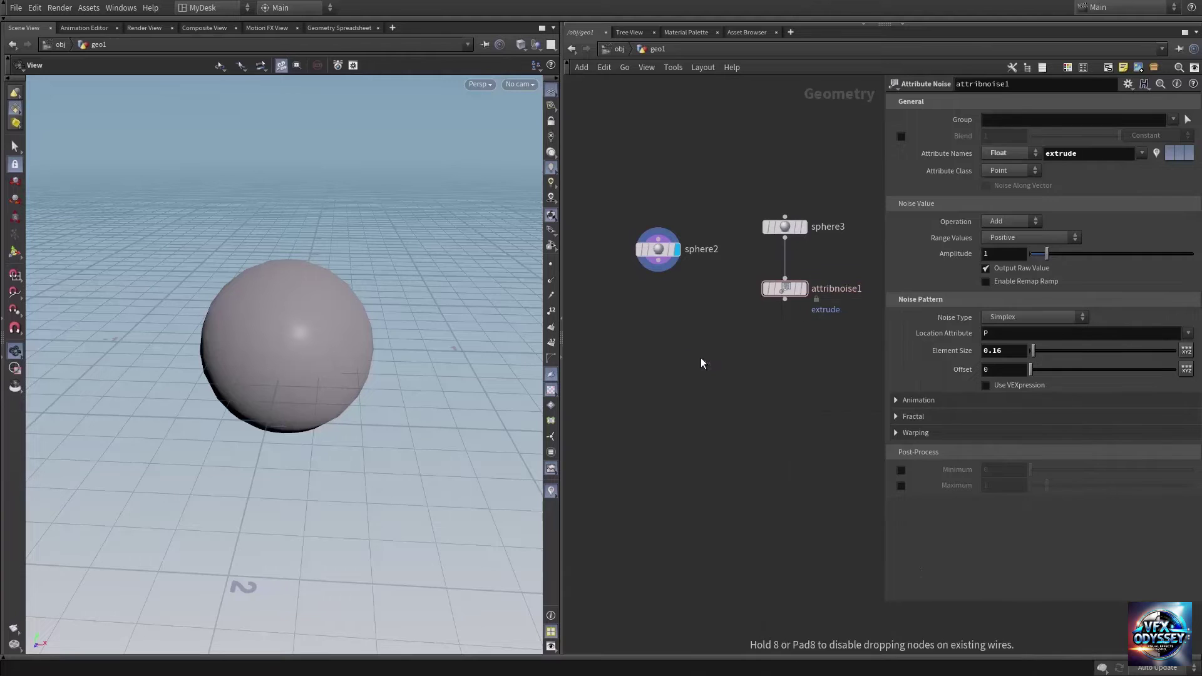
{"action": "left_click", "coordinate": [653, 355]}
{"action": "left_click", "coordinate": [658, 269]}
{"action": "left_click", "coordinate": [653, 344]}
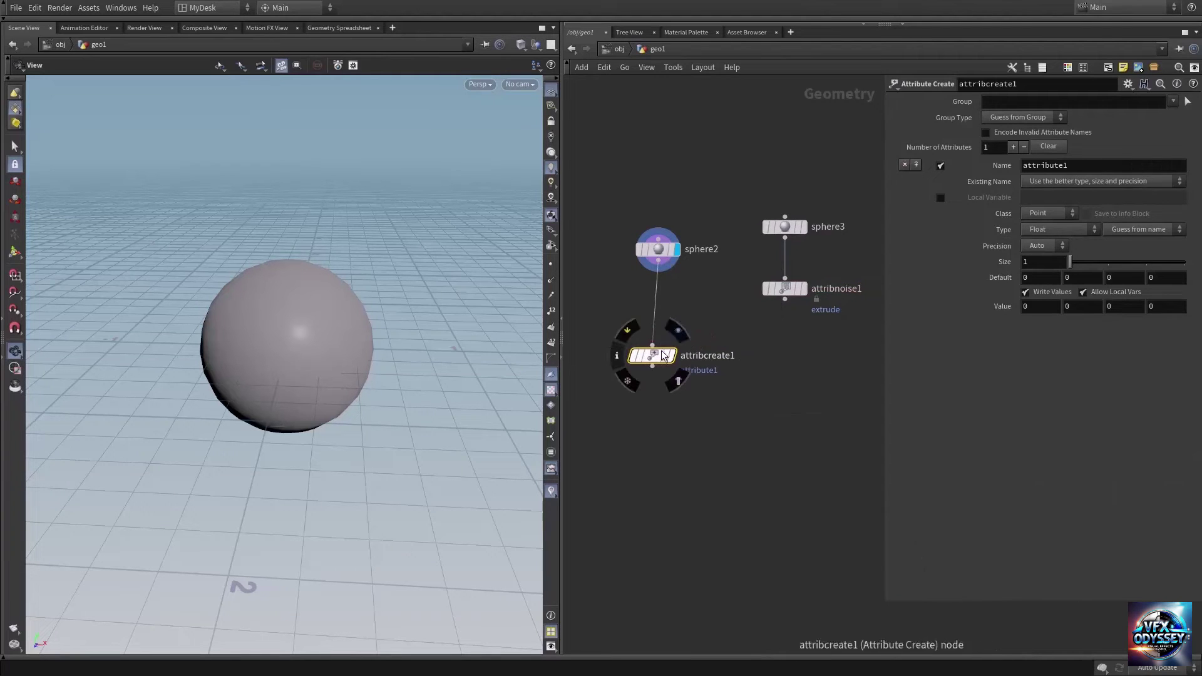
{"action": "left_click", "coordinate": [674, 355]}
{"action": "left_click_drag", "start_coordinate": [661, 360], "coordinate": [667, 330]}
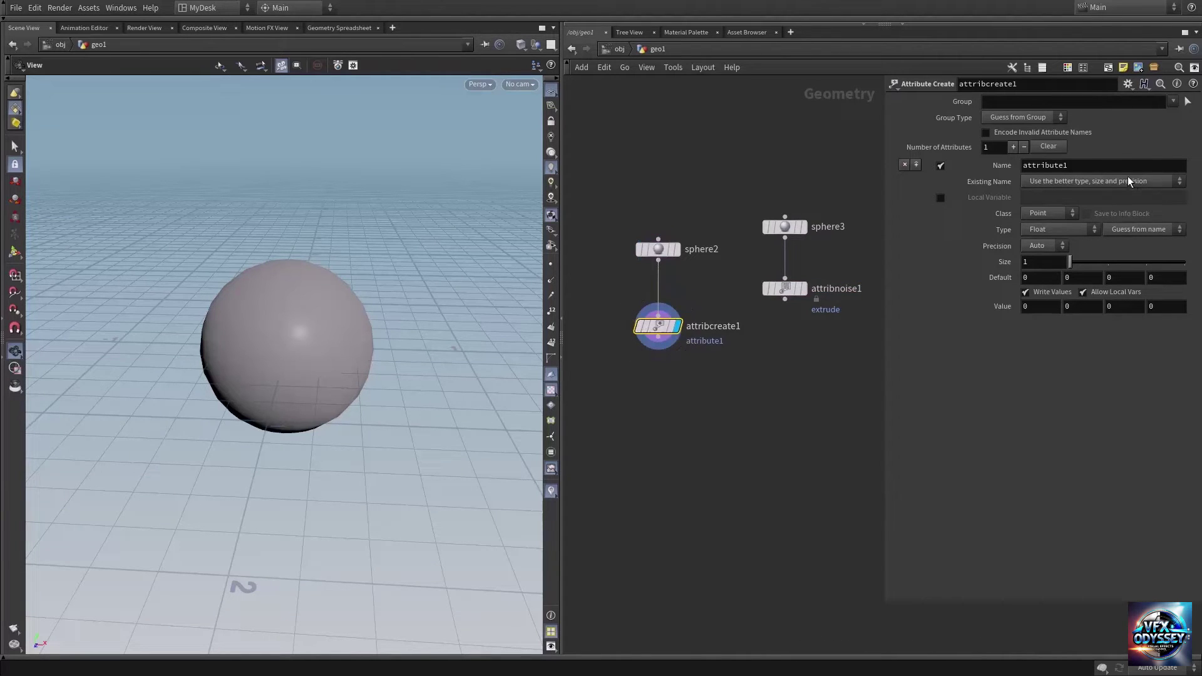
Step: Name the Attribute Create node's attribute extrude to match the attribute of the noise node
{"action": "double_click", "coordinate": [1103, 167]}
{"action": "type", "text": "ex"}
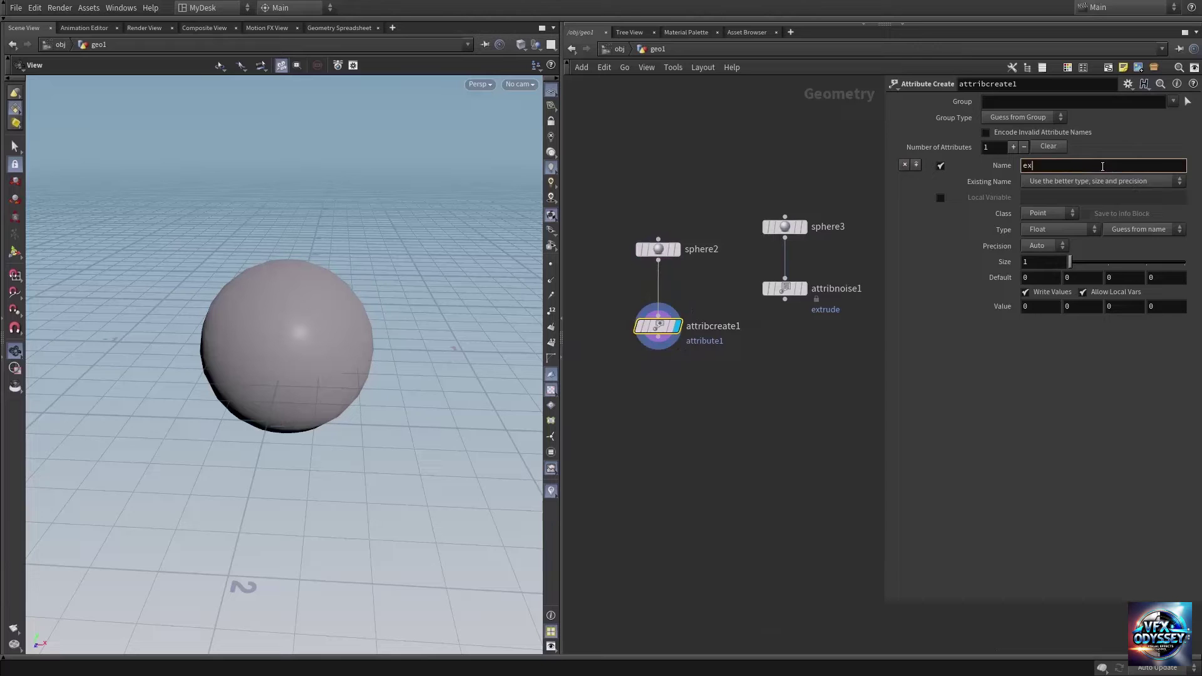
{"action": "type", "text": "trusion"}
{"action": "key", "text": "Return"}
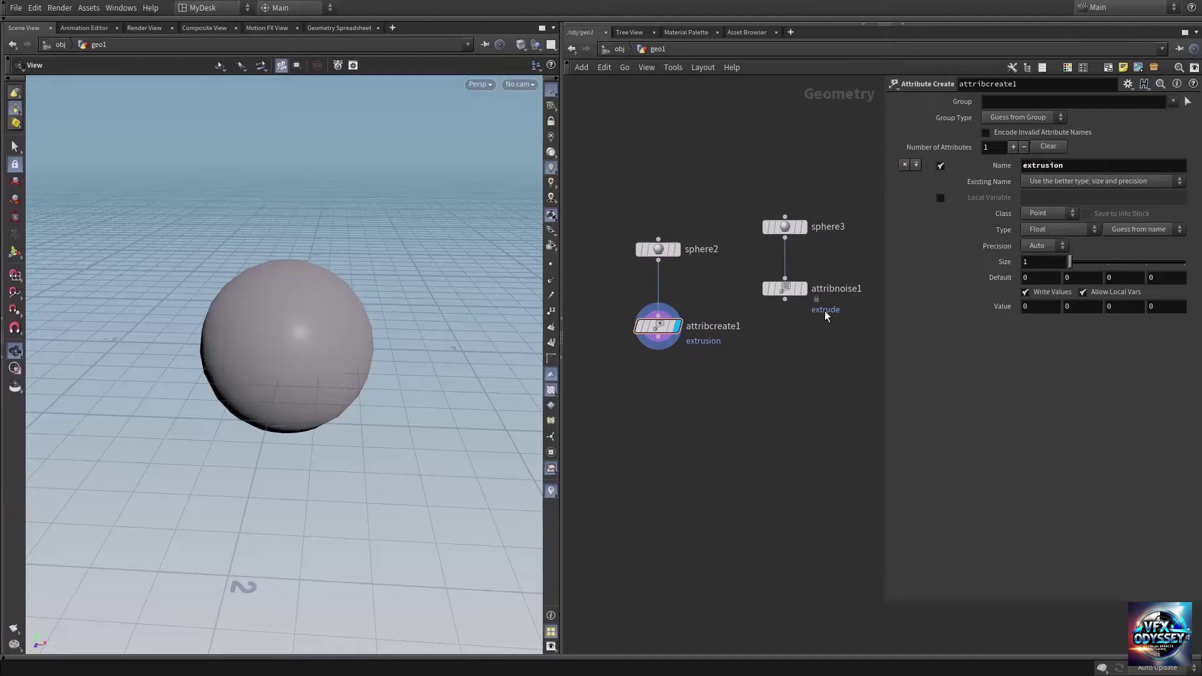
{"action": "key", "text": "BackSpace"}
{"action": "key", "text": "BackSpace"}
{"action": "key", "text": "BackSpace"}
{"action": "key", "text": "BackSpace"}
{"action": "type", "text": "de"}
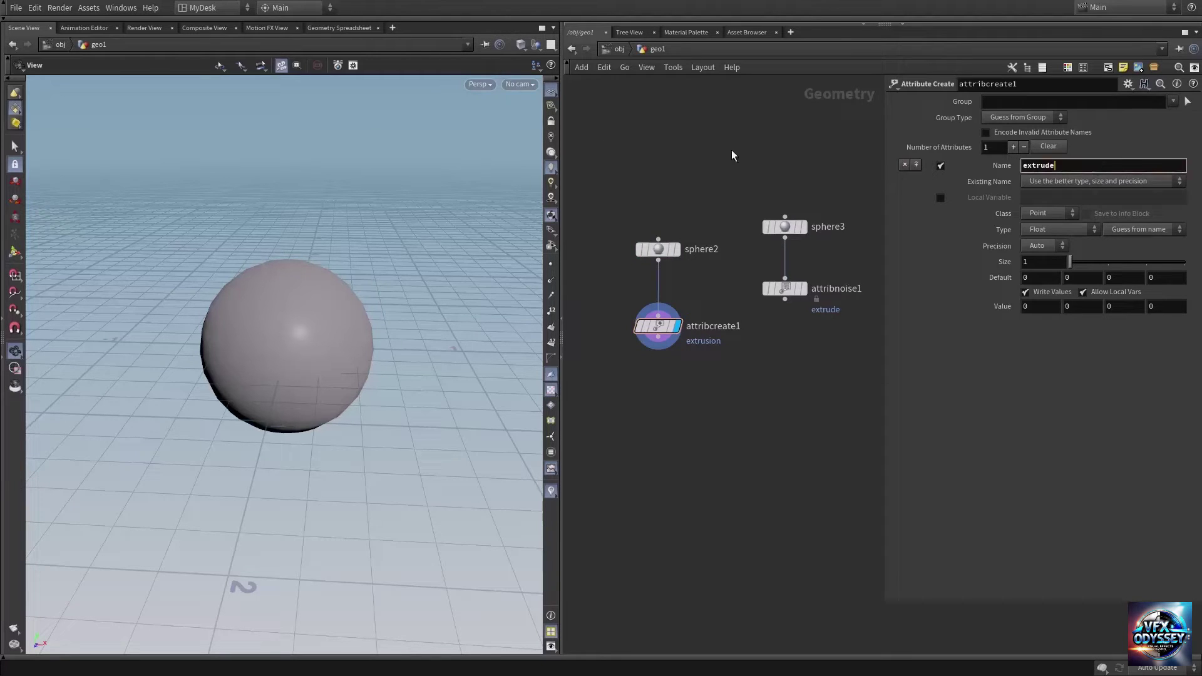
{"action": "key", "text": "Return"}
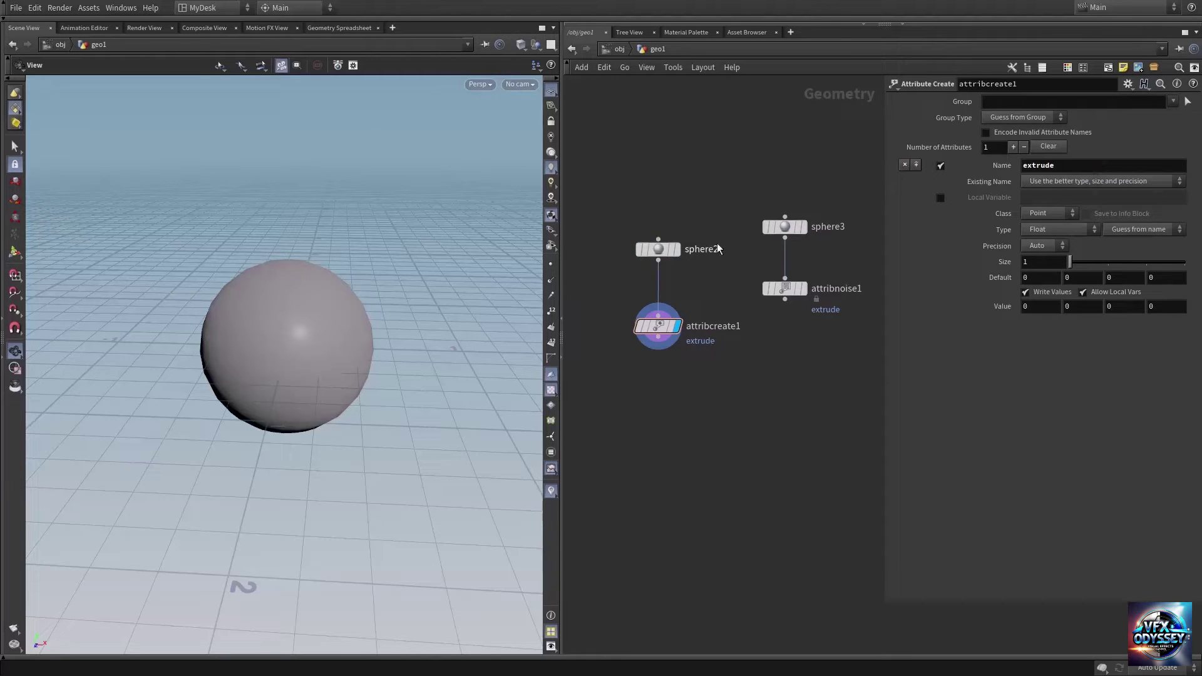
Step: Inspect the extrude attribute in the Attribute Create node's info and the Geometry Spreadsheet, ending back in the scene view
{"action": "middle_click", "coordinate": [657, 328]}
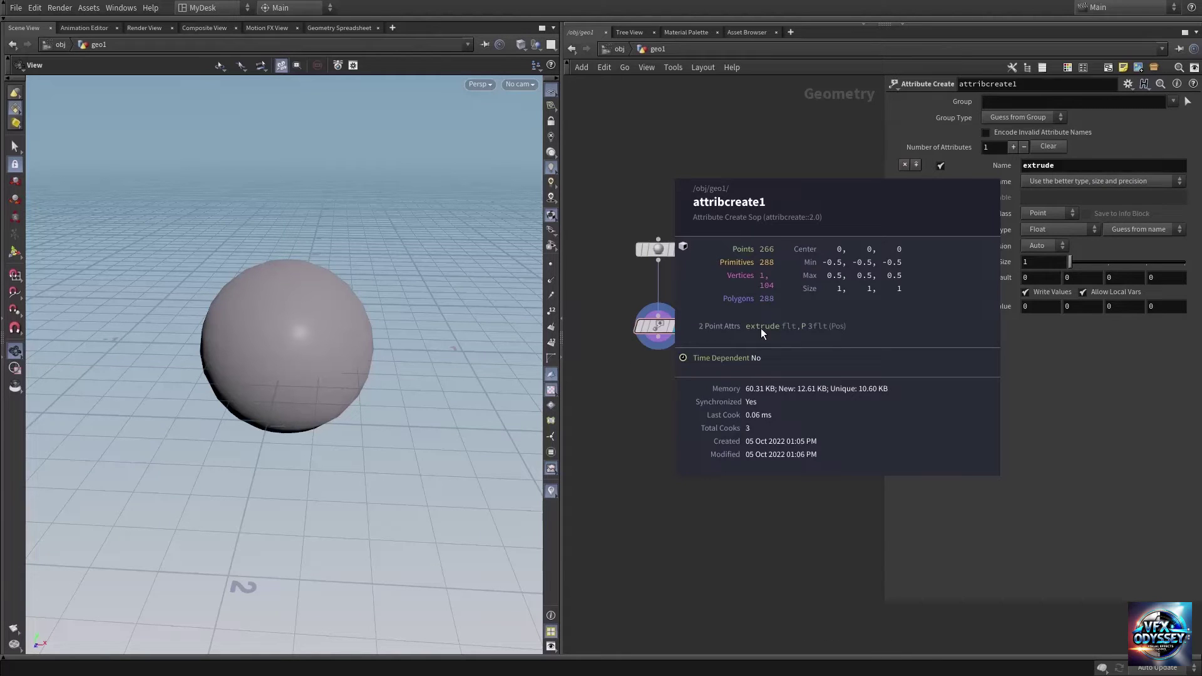
{"action": "left_click", "coordinate": [337, 30]}
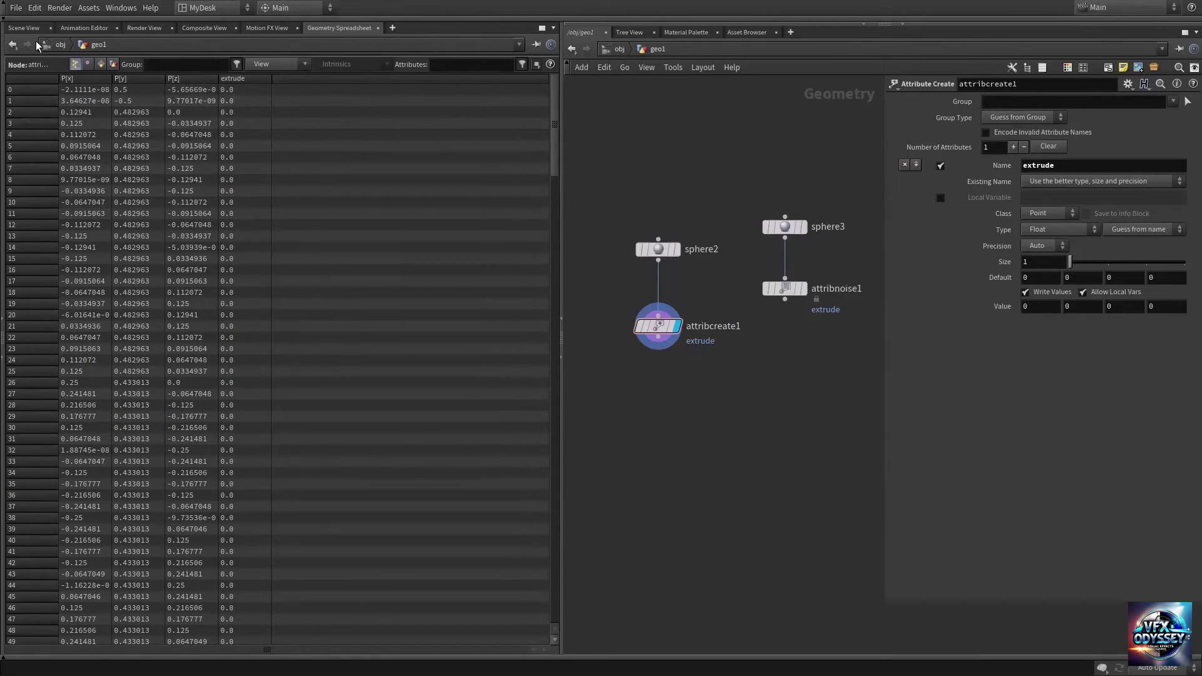
{"action": "left_click", "coordinate": [23, 28]}
{"action": "middle_click_drag", "start_coordinate": [757, 358], "coordinate": [739, 346]}
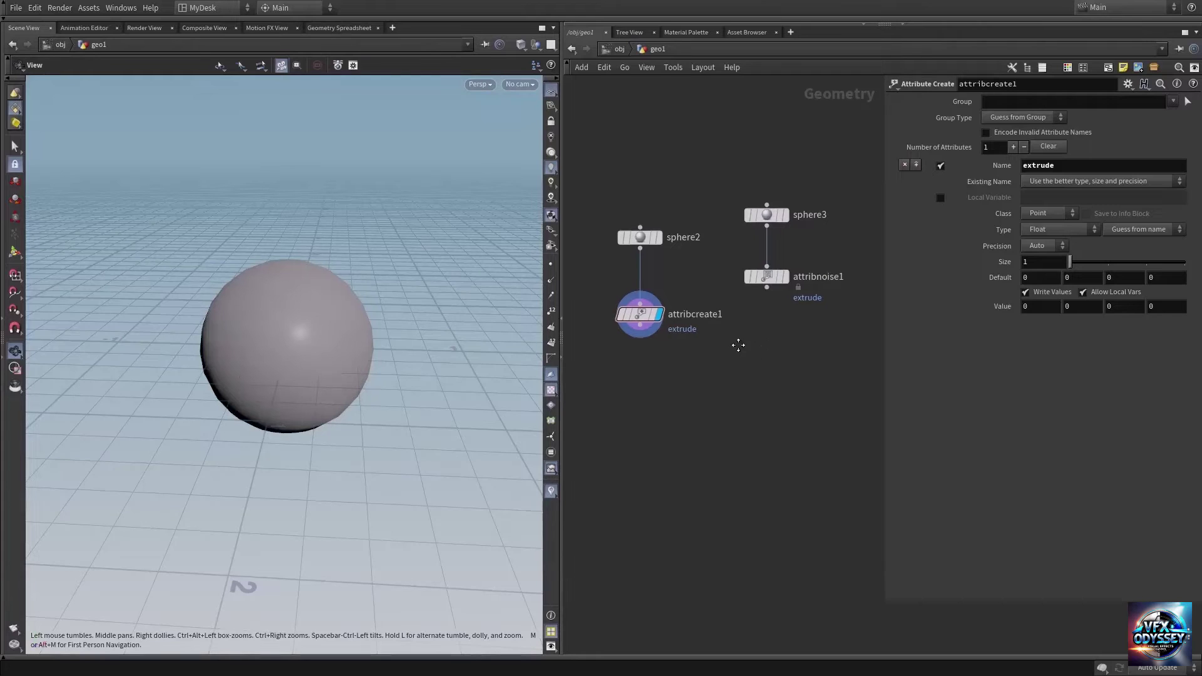
Step: Display the Attribute Noise node and add an Attribute Transfer node below the two sphere branches
{"action": "left_click", "coordinate": [784, 276]}
{"action": "left_click", "coordinate": [762, 276]}
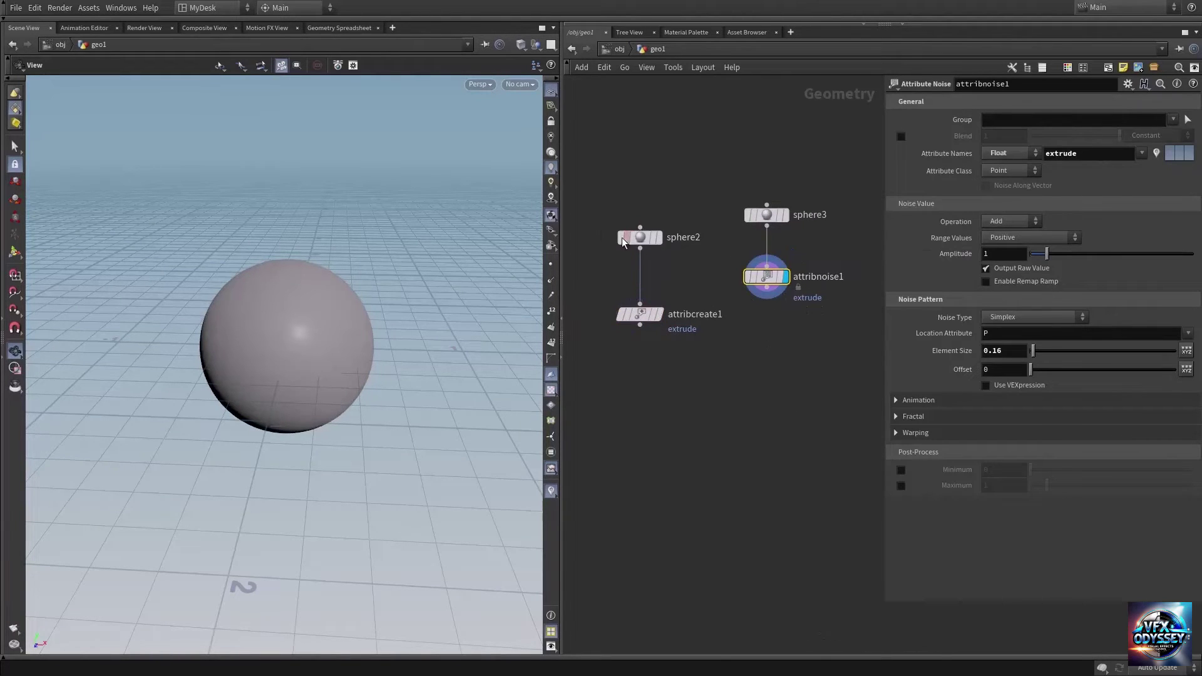
{"action": "key", "text": "Tab"}
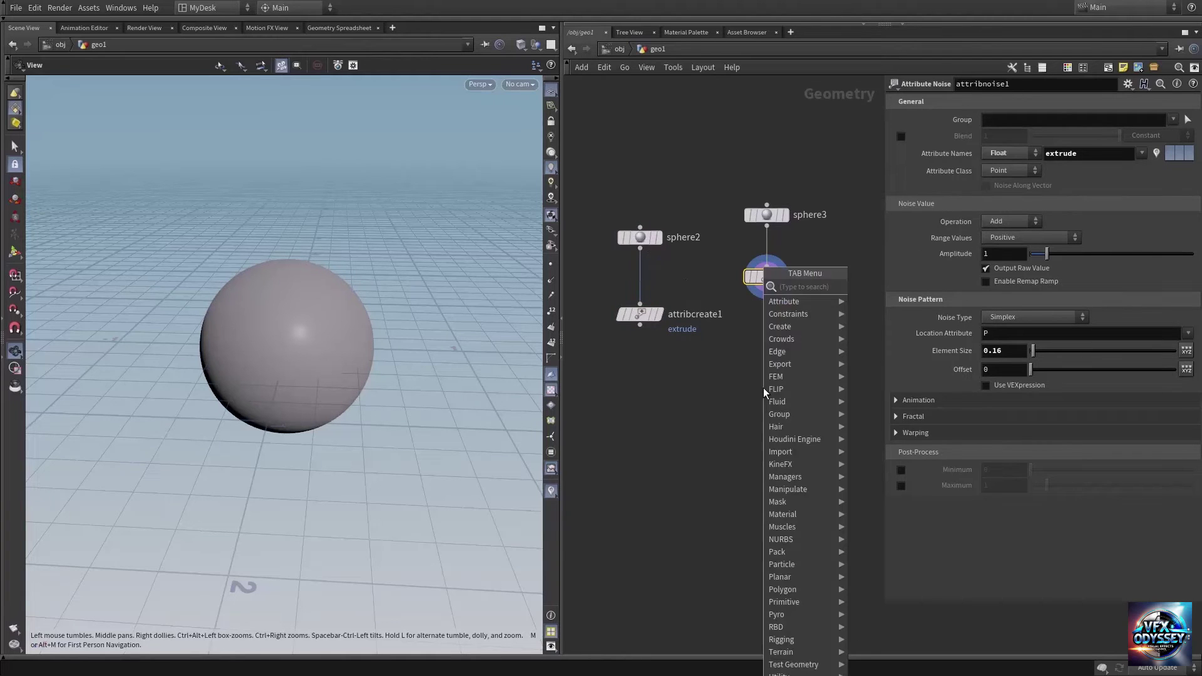
{"action": "type", "text": "att"}
{"action": "type", "text": " tr"}
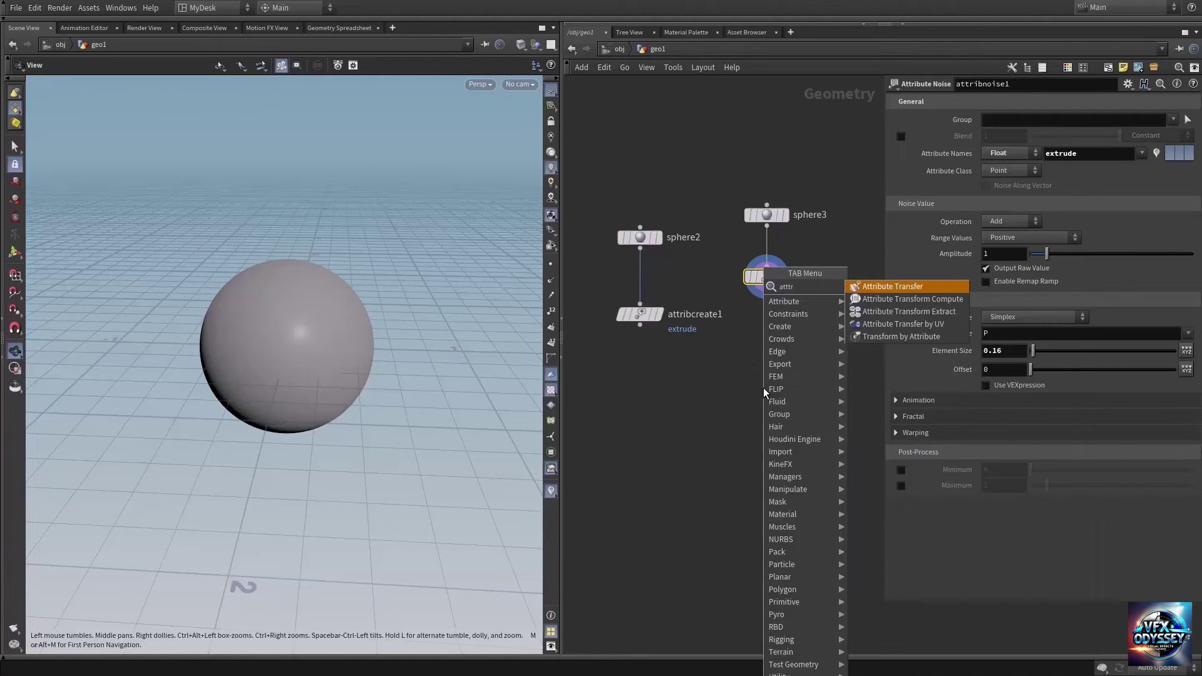
{"action": "key", "text": "Return"}
{"action": "left_click", "coordinate": [732, 421]}
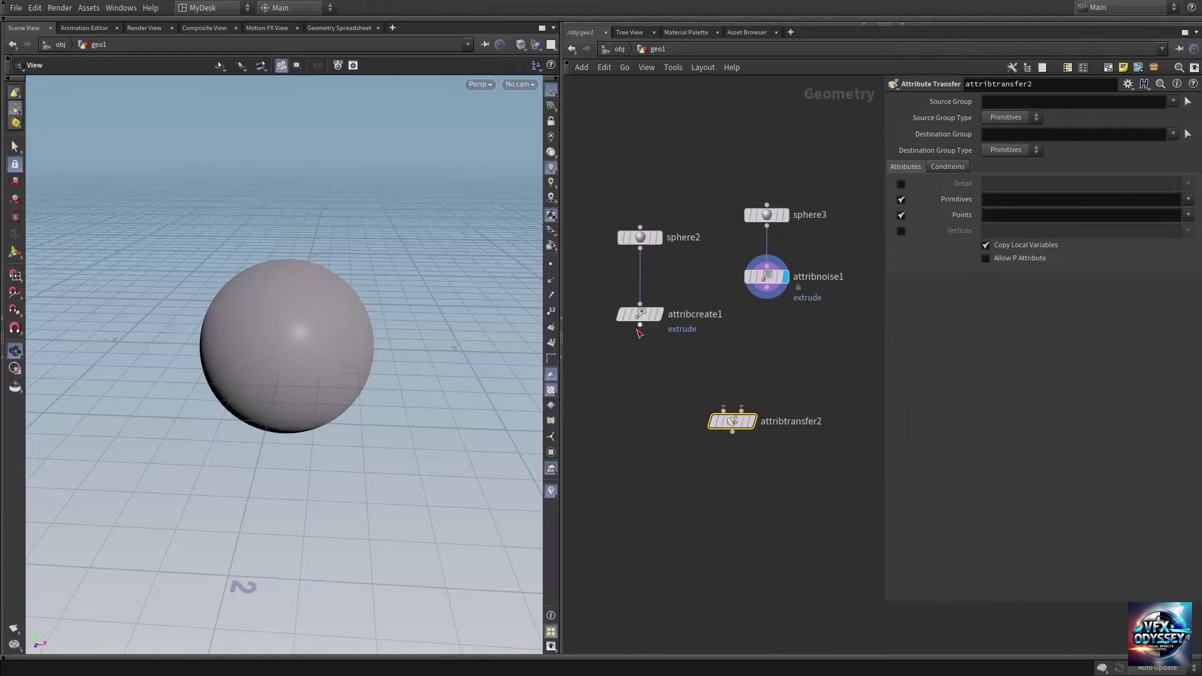
Step: Wire the Attribute Create node into the Attribute Transfer's first input and the Attribute Noise node into its second, and display the transfer
{"action": "left_click", "coordinate": [640, 326]}
{"action": "left_click", "coordinate": [724, 411]}
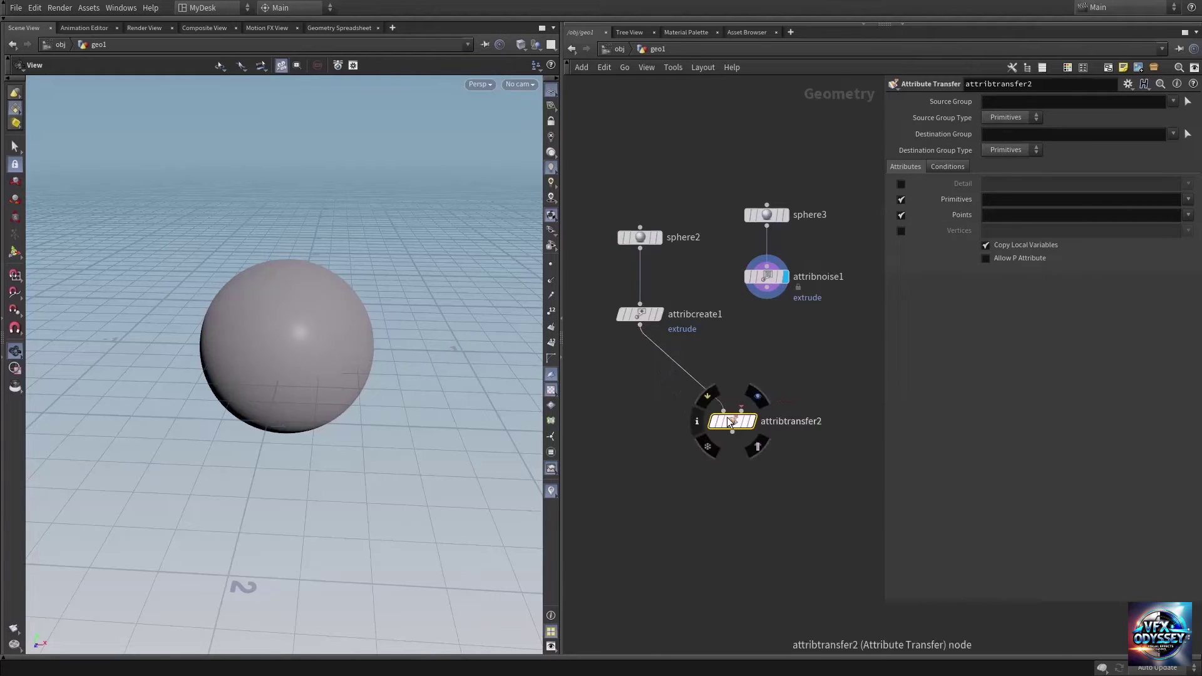
{"action": "left_click_drag", "start_coordinate": [733, 421], "coordinate": [697, 414]}
{"action": "left_click", "coordinate": [707, 405]}
{"action": "left_click", "coordinate": [767, 287]}
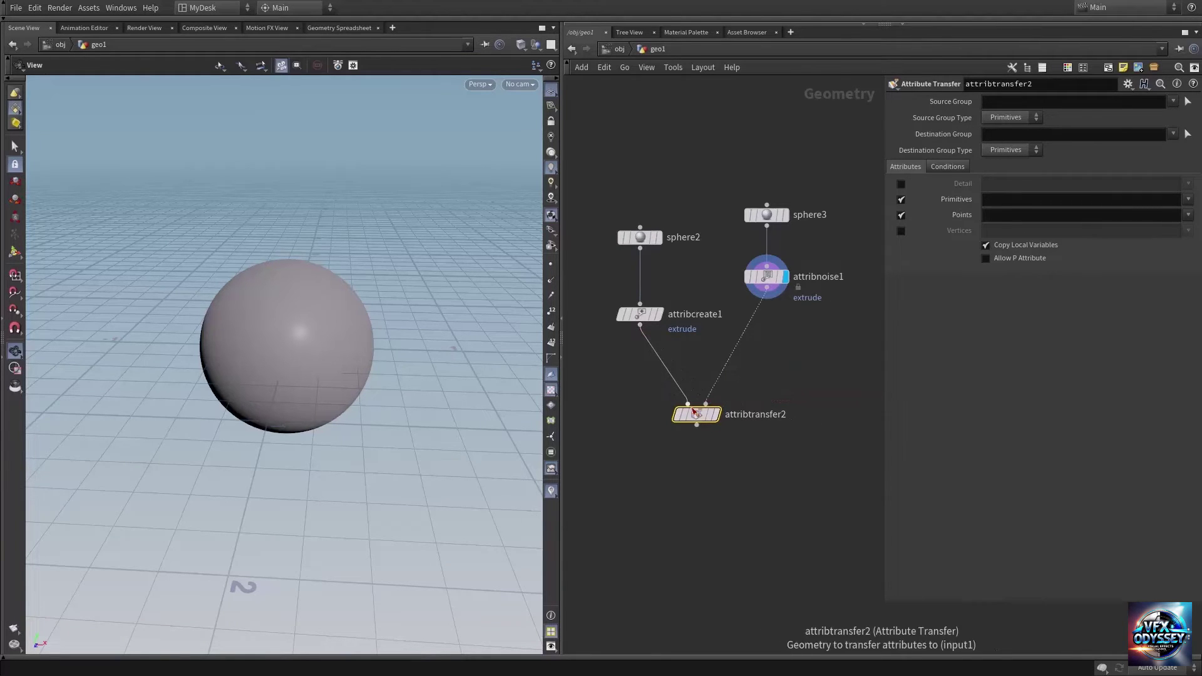
{"action": "left_click", "coordinate": [723, 393]}
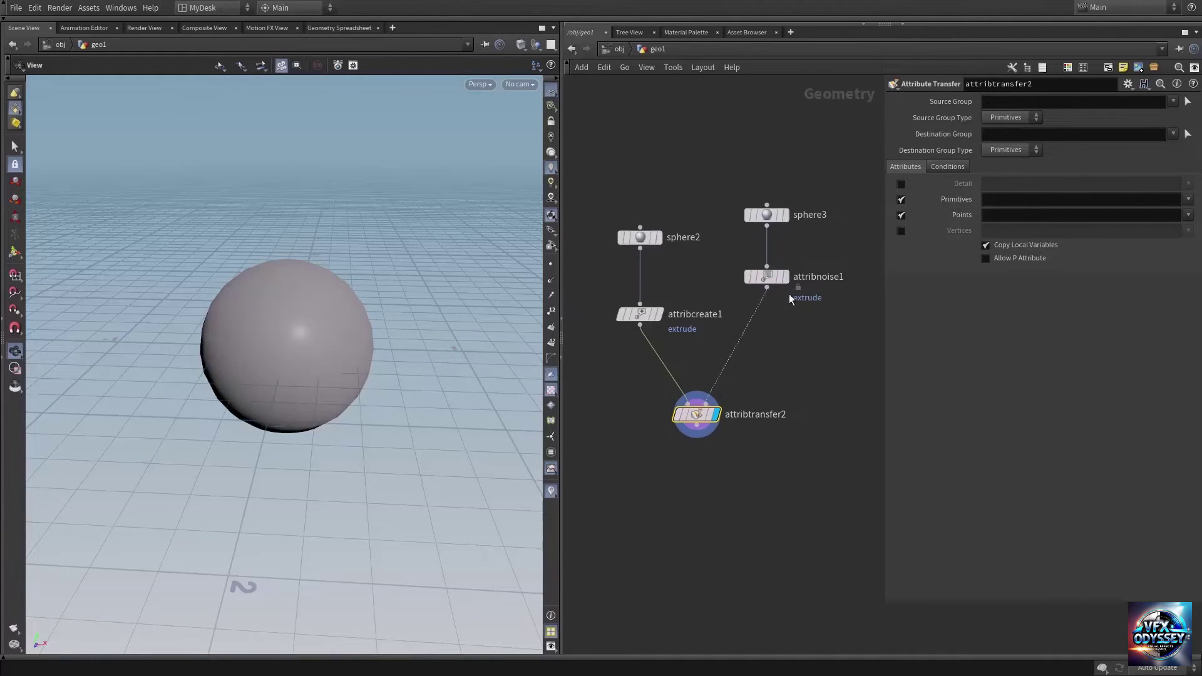
Step: Add a PolyExtrude node and place it, unconnected, below the Attribute Transfer node
{"action": "key", "text": "Tab"}
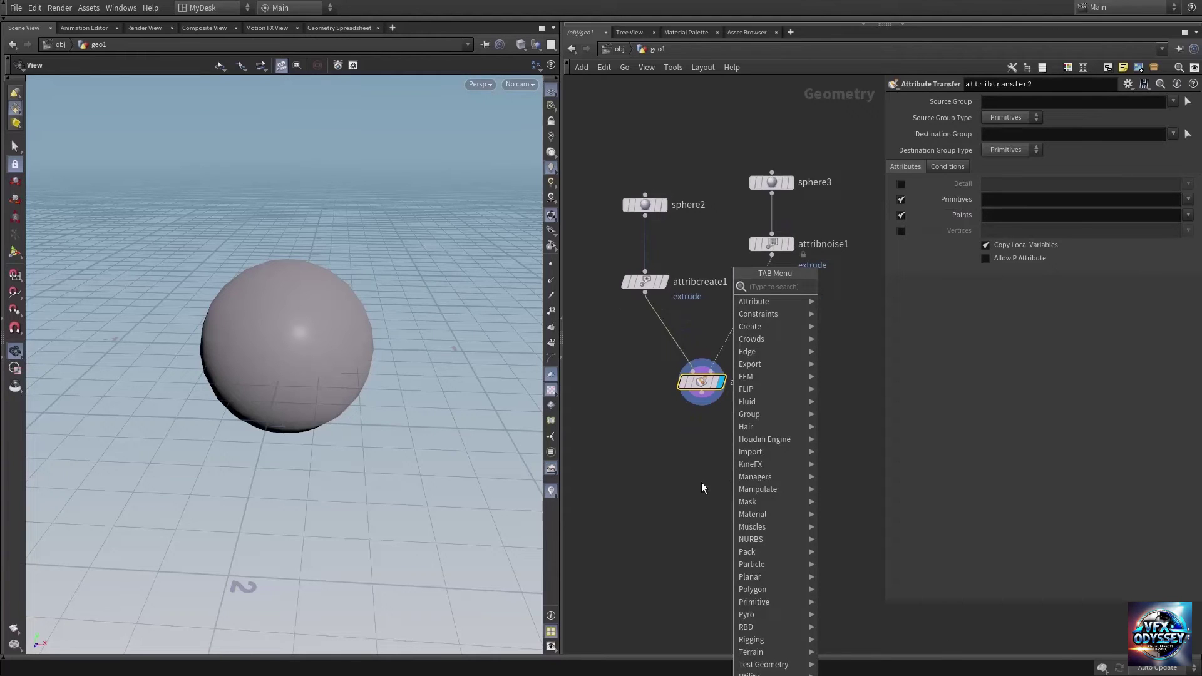
{"action": "type", "text": "pol"}
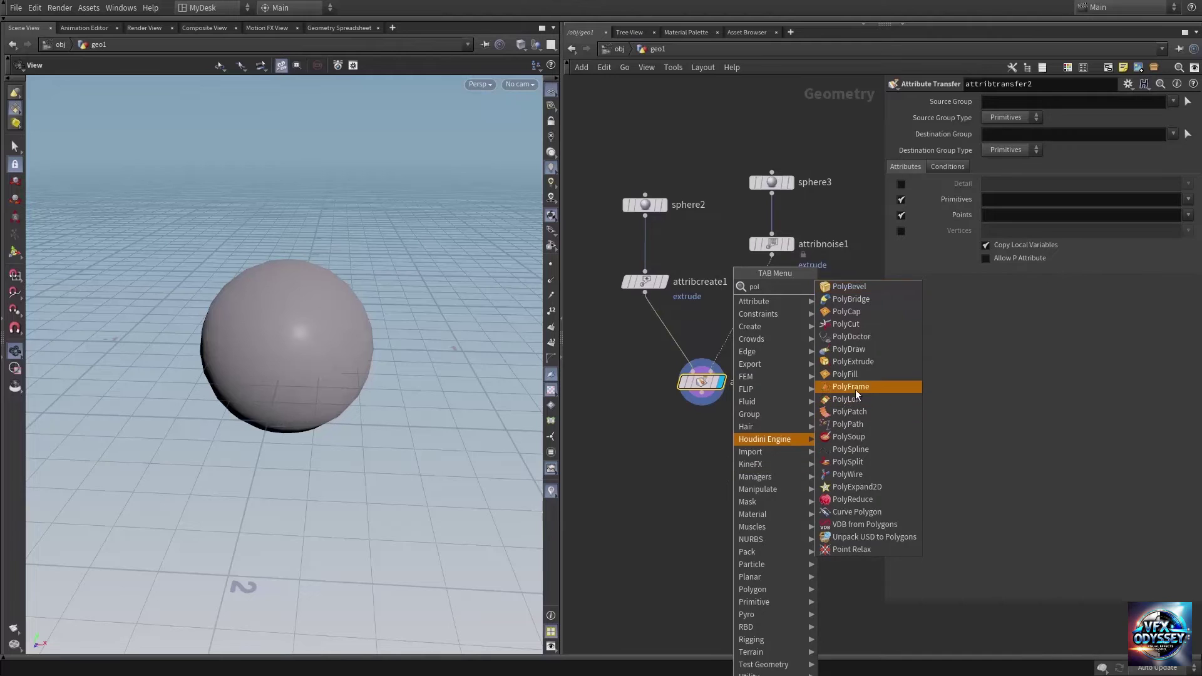
{"action": "left_click", "coordinate": [872, 362]}
{"action": "left_click", "coordinate": [669, 490]}
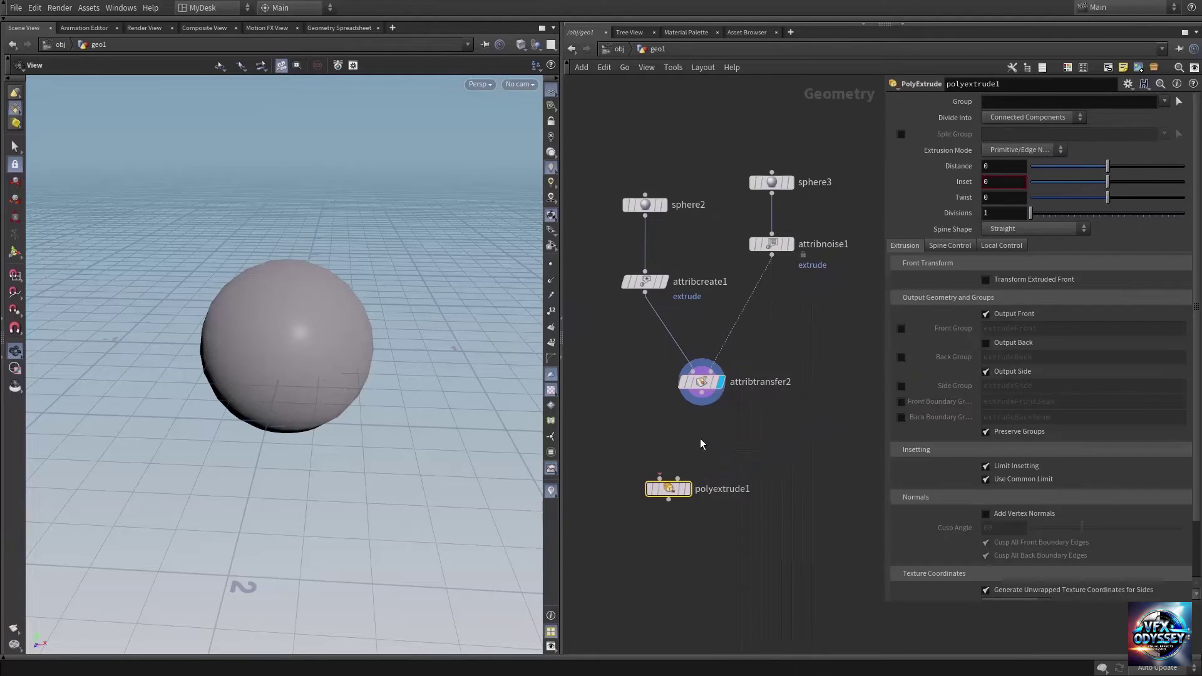
{"action": "left_click_drag", "start_coordinate": [667, 488], "coordinate": [676, 485]}
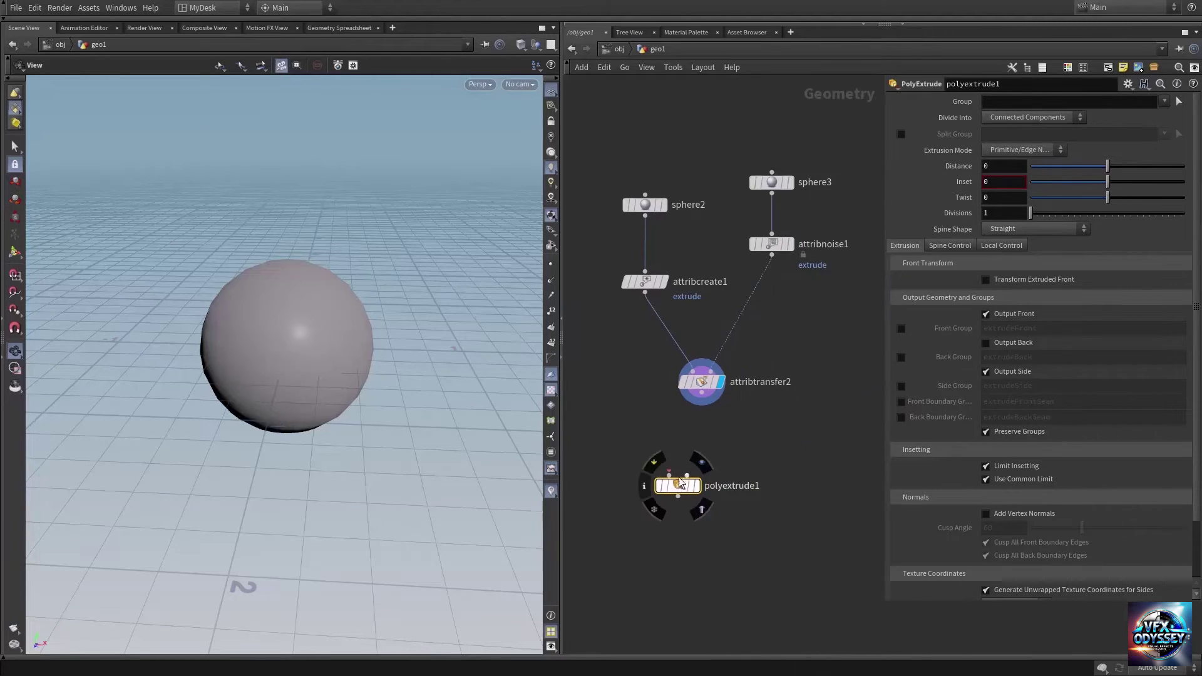
{"action": "mouse_move", "coordinate": [709, 492]}
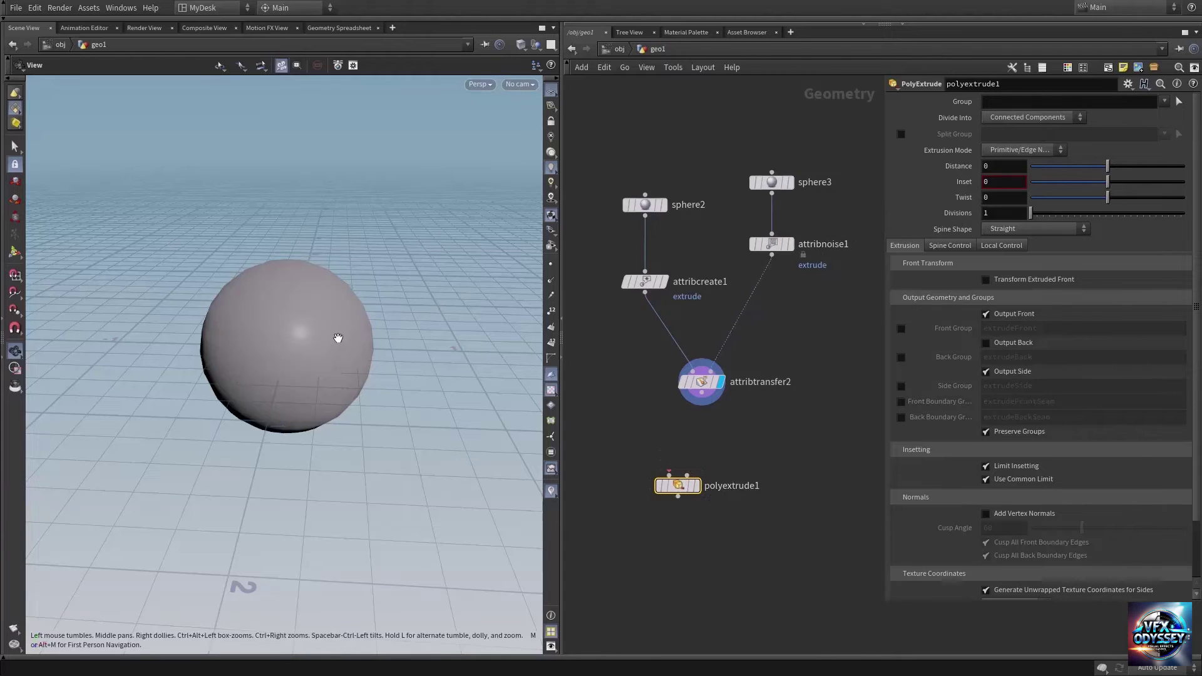
Step: Show the primitive numbers on the sphere and check the attribute class in the Attribute Create node's info
{"action": "left_click", "coordinate": [552, 343]}
{"action": "scroll", "coordinate": [293, 335], "scroll_direction": "up", "scroll_amount": 5}
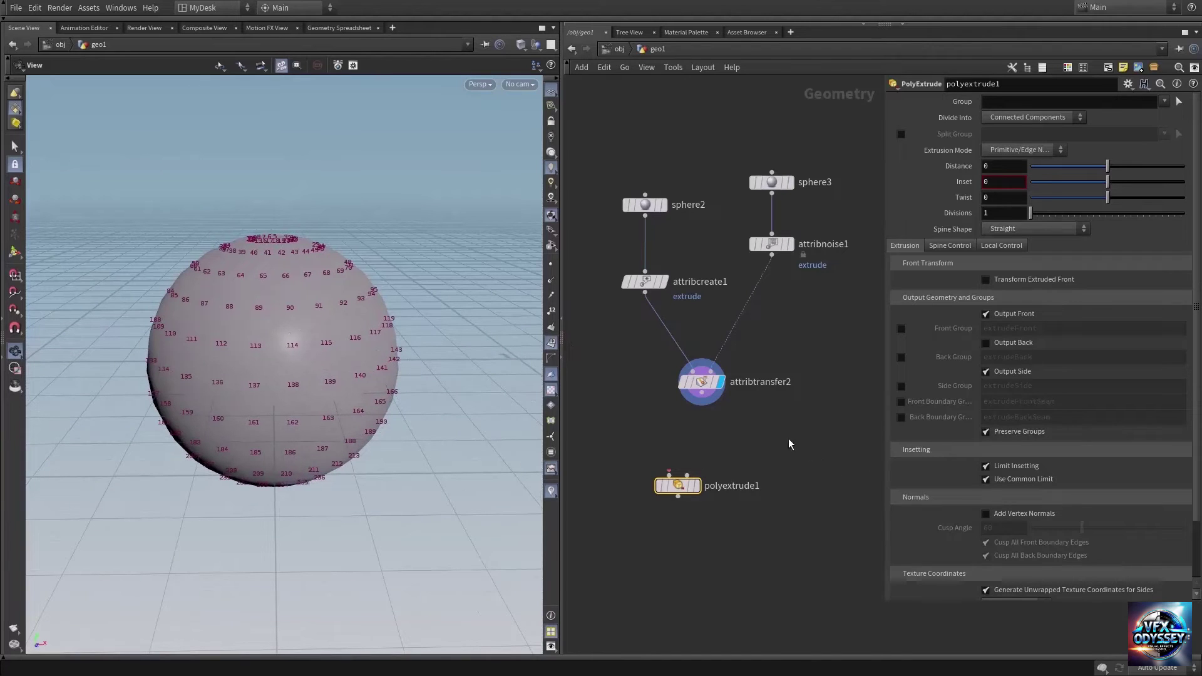
{"action": "left_click", "coordinate": [706, 384]}
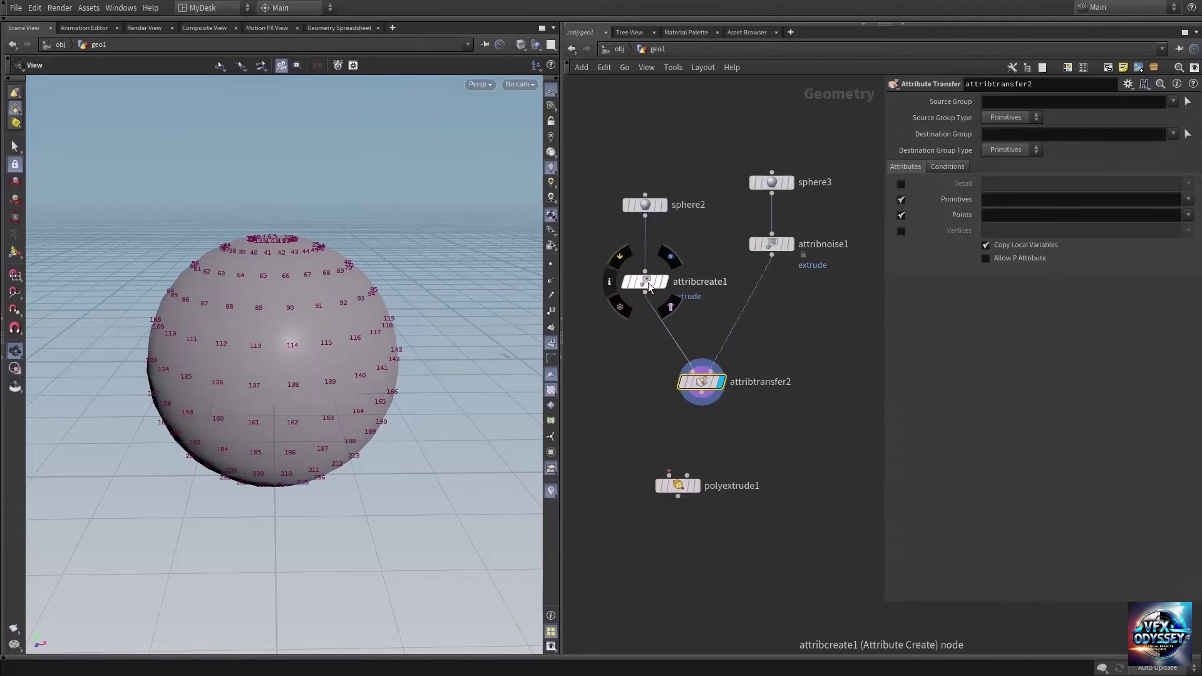
{"action": "middle_click", "coordinate": [649, 283]}
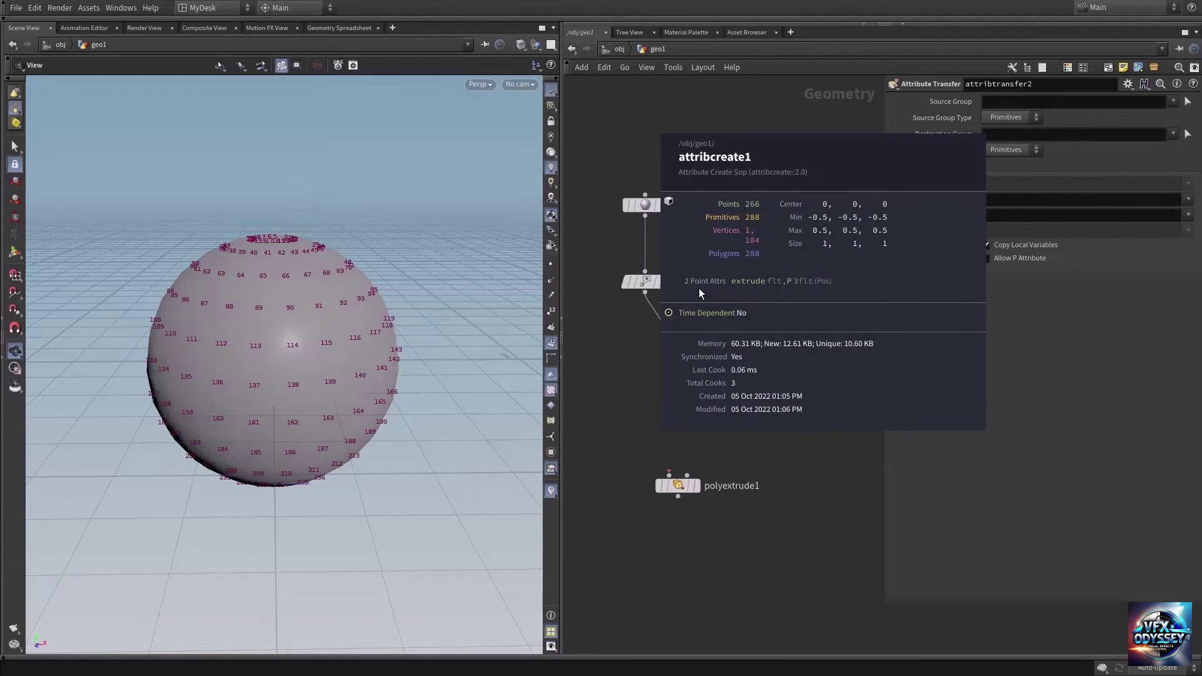
Step: Set the Attribute Create node's class to Primitive
{"action": "left_click", "coordinate": [650, 283]}
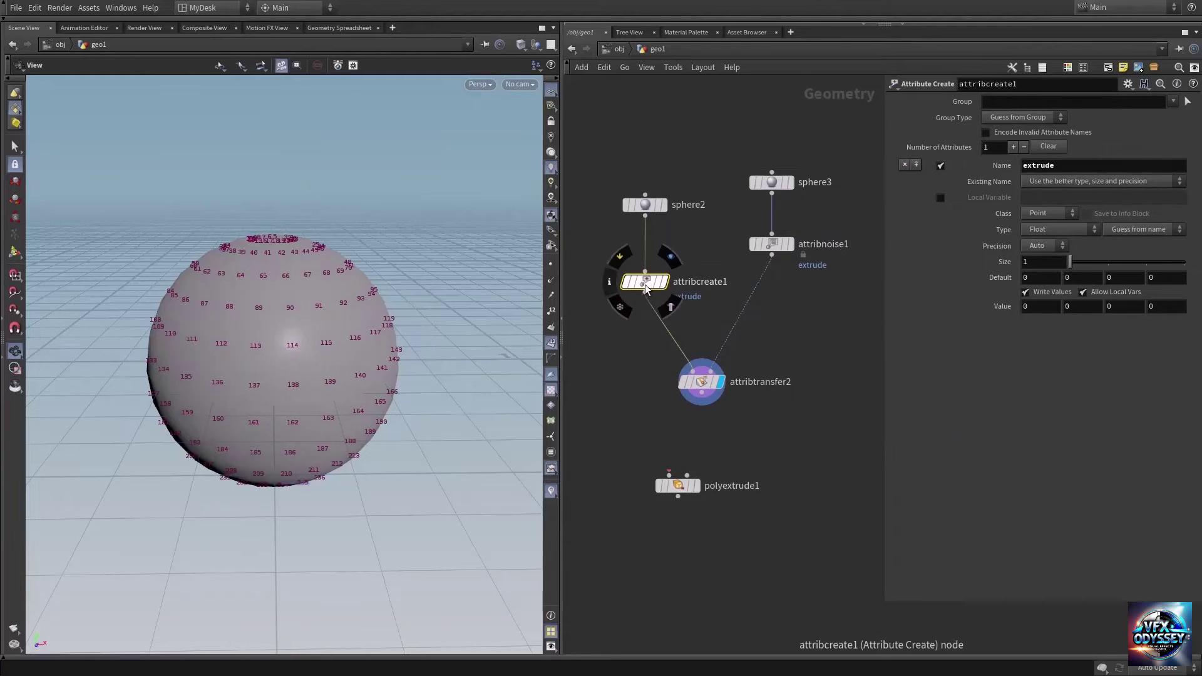
{"action": "left_click", "coordinate": [1043, 212]}
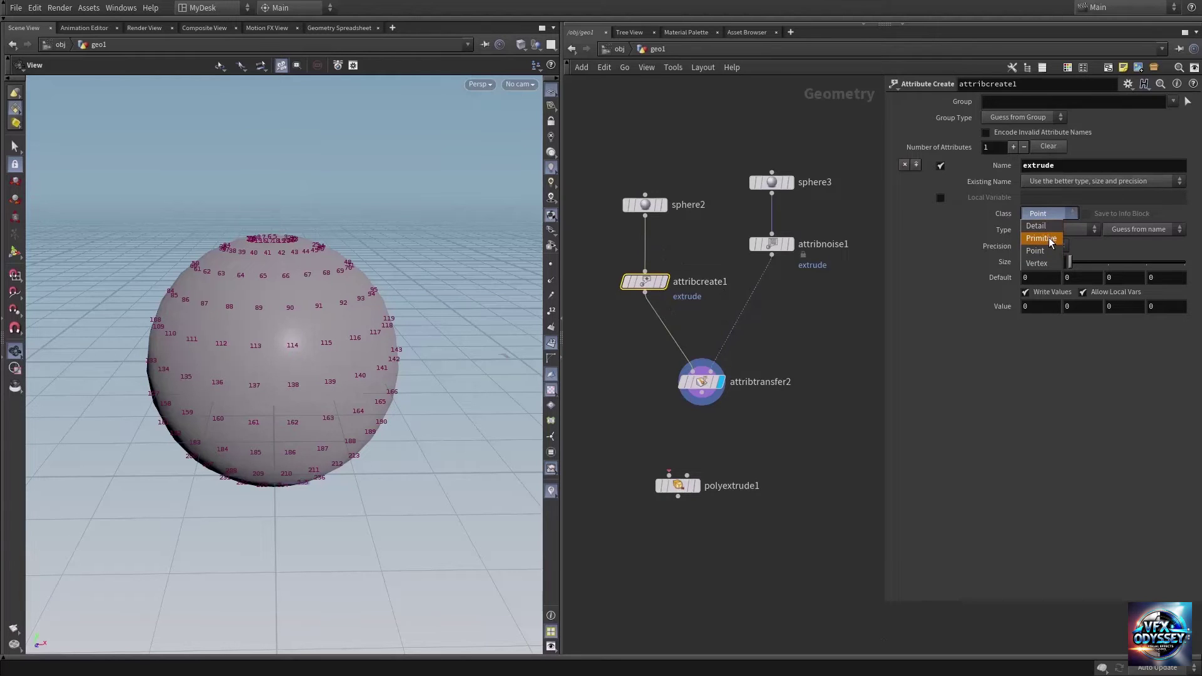
{"action": "left_click", "coordinate": [1041, 239]}
Step: Set the Attribute Noise node's attribute class to Primitive and check the node's info
{"action": "middle_click_drag", "start_coordinate": [821, 329], "coordinate": [777, 350]}
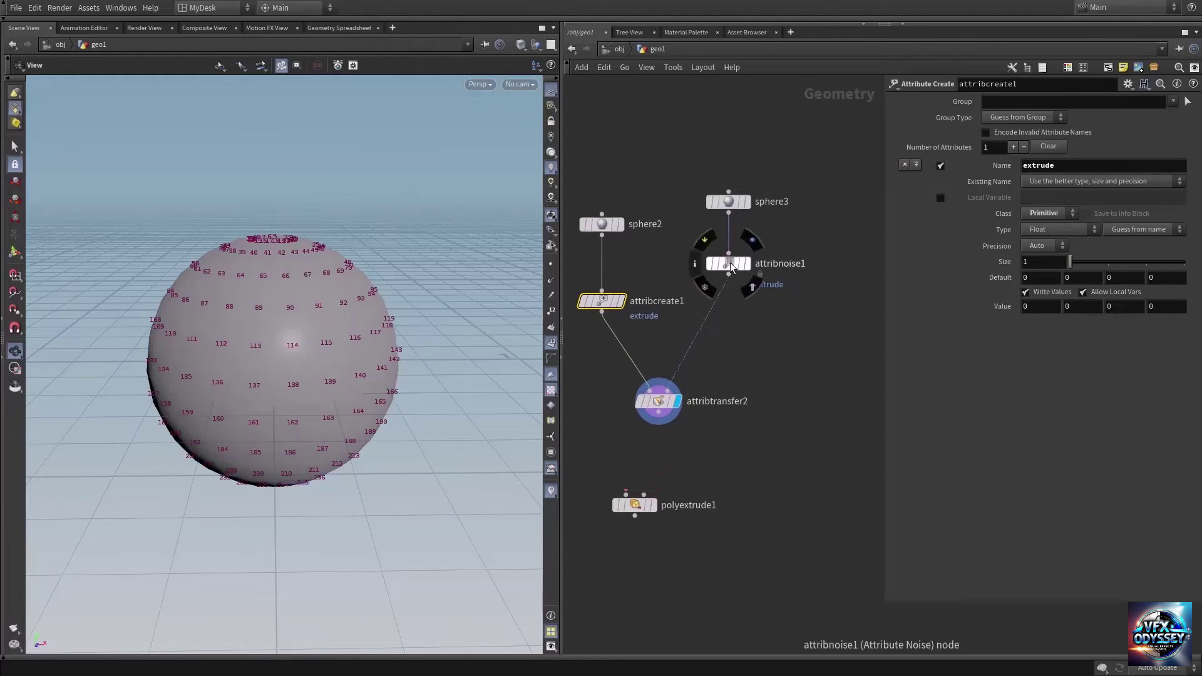
{"action": "left_click", "coordinate": [731, 263]}
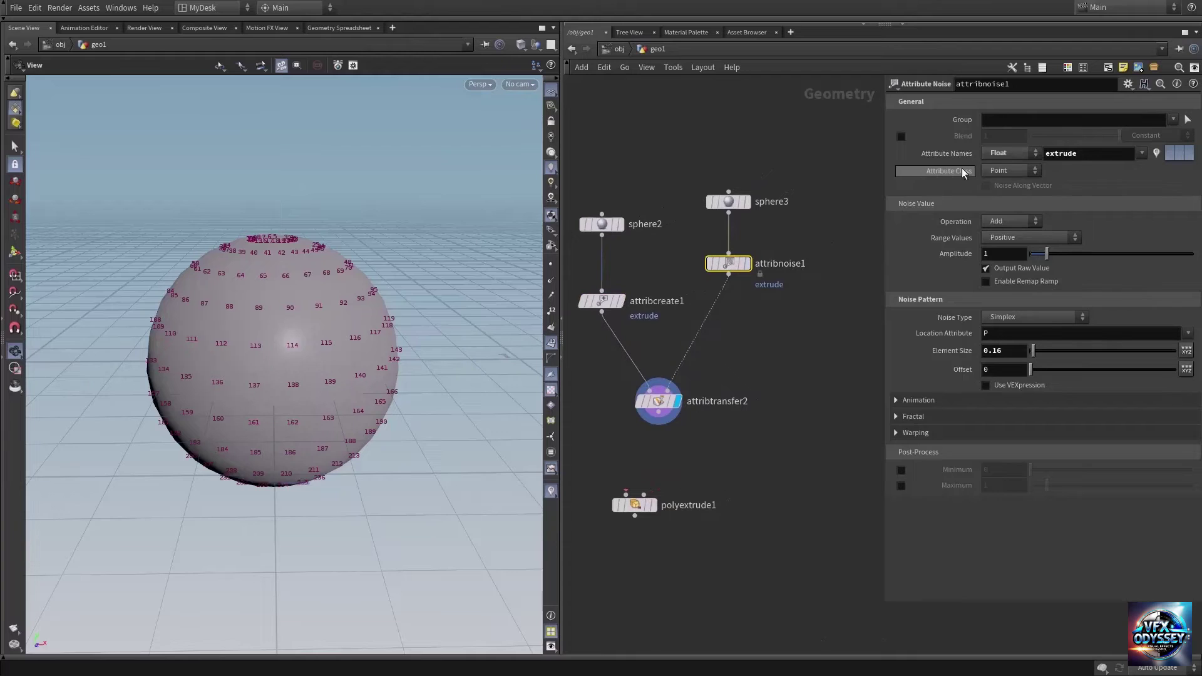
{"action": "left_click", "coordinate": [1010, 174]}
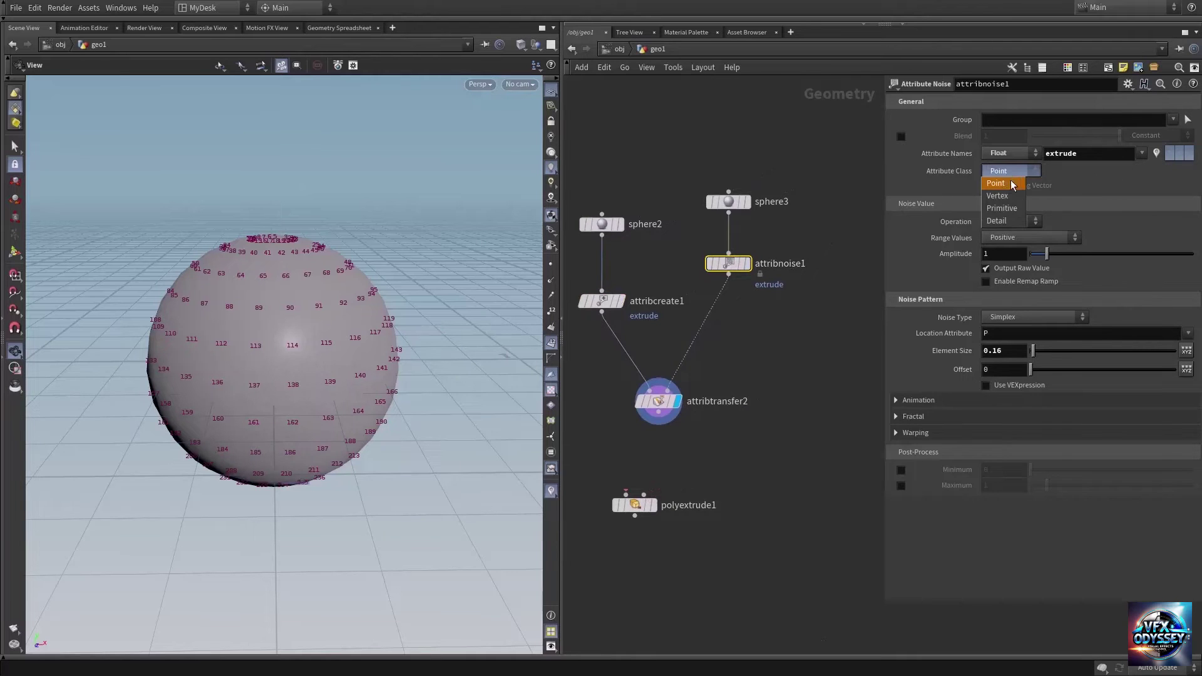
{"action": "left_click", "coordinate": [1013, 212]}
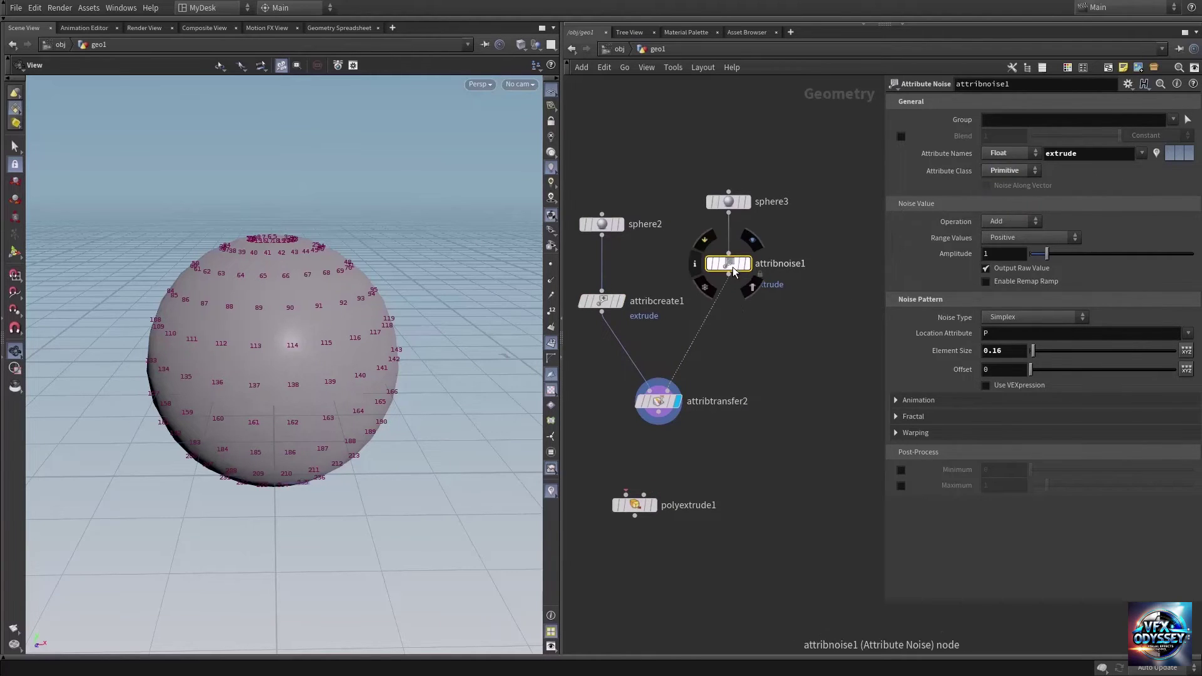
{"action": "middle_click", "coordinate": [748, 267]}
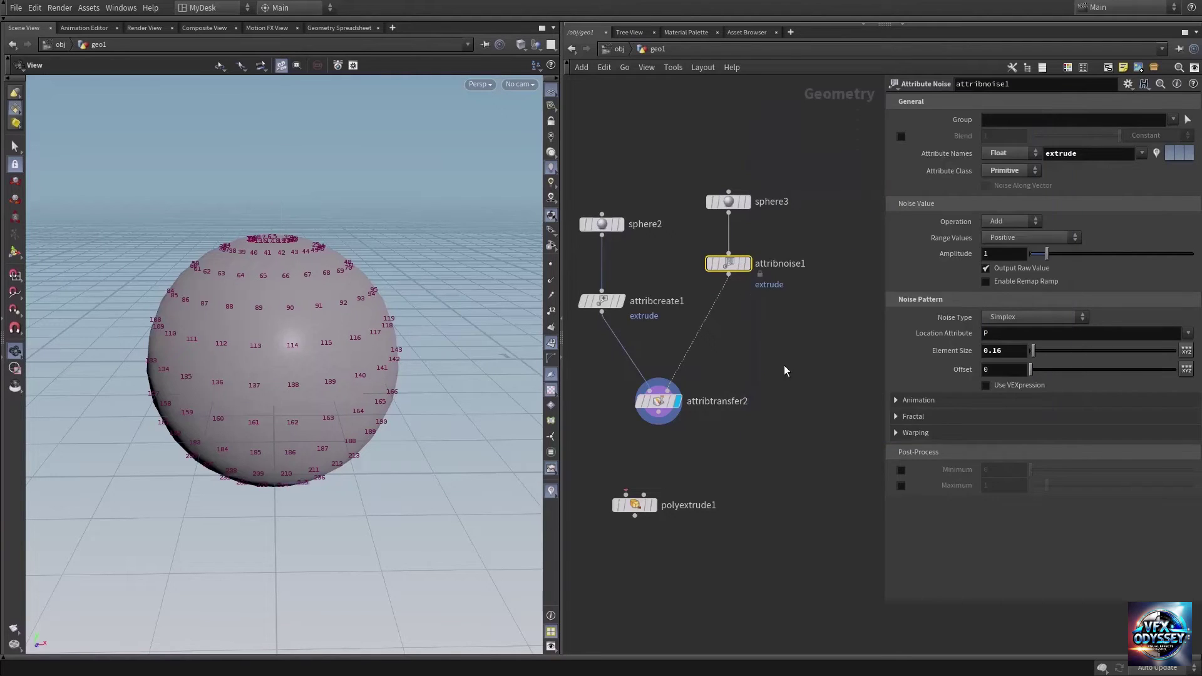
Step: Turn off point attributes in the Attribute Transfer node and choose extrude as the primitive attribute to transfer
{"action": "left_click", "coordinate": [665, 404]}
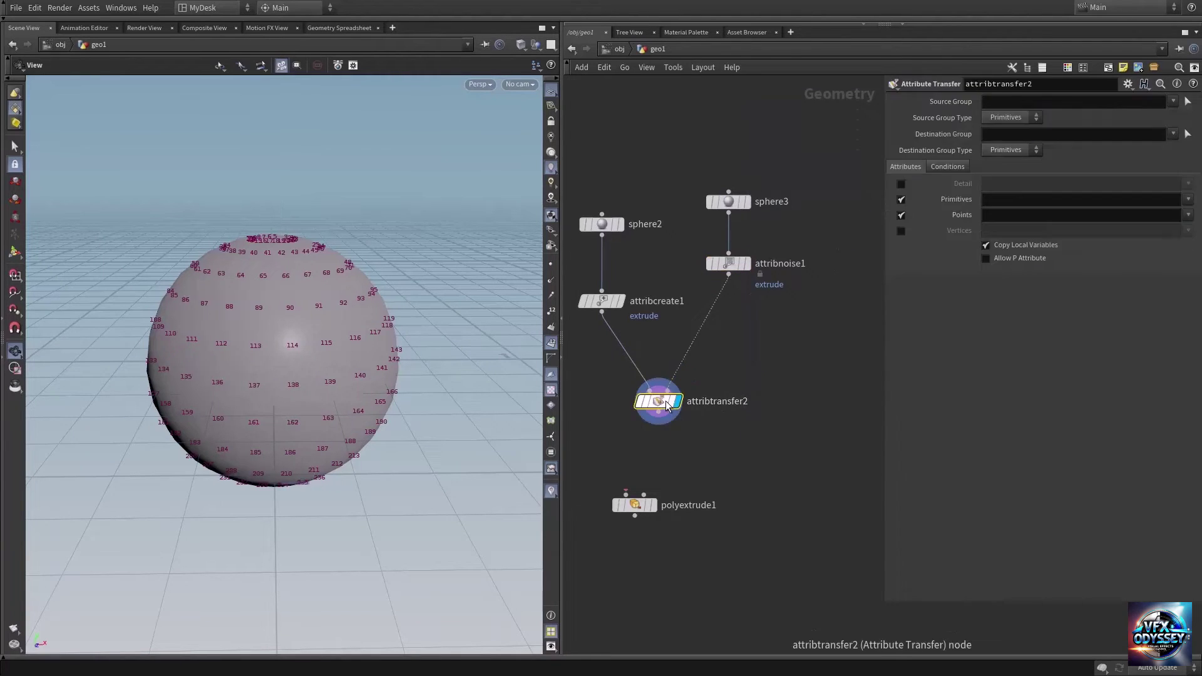
{"action": "left_click", "coordinate": [900, 216]}
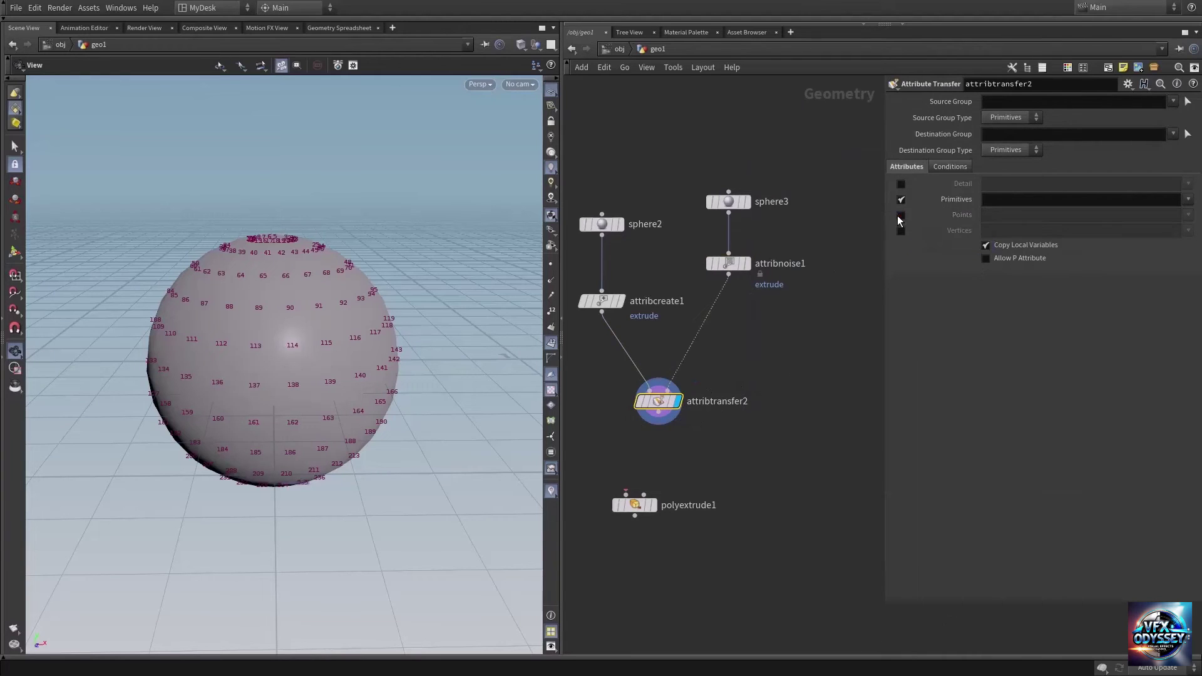
{"action": "left_click", "coordinate": [1189, 199]}
{"action": "left_click", "coordinate": [1191, 214]}
Step: Move the PolyExtrude node further down to make room and hide the primitive numbers on the sphere
{"action": "middle_click_drag", "start_coordinate": [749, 396], "coordinate": [762, 329]}
{"action": "left_click_drag", "start_coordinate": [643, 449], "coordinate": [645, 480]}
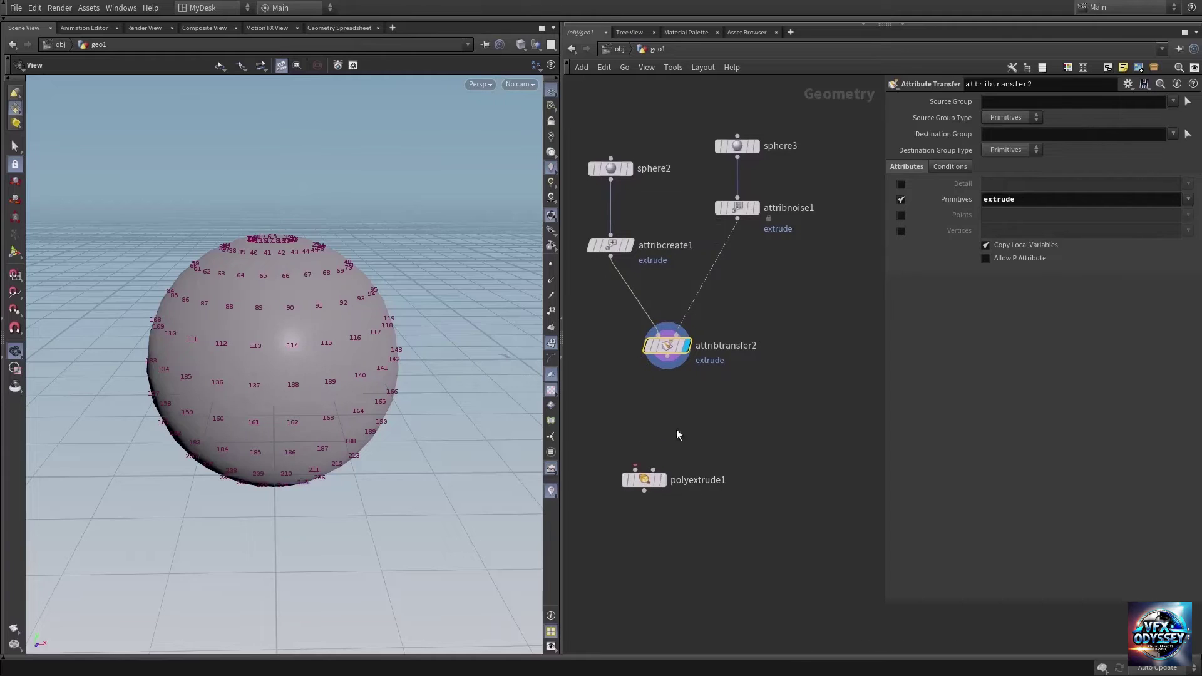
{"action": "left_click", "coordinate": [550, 344]}
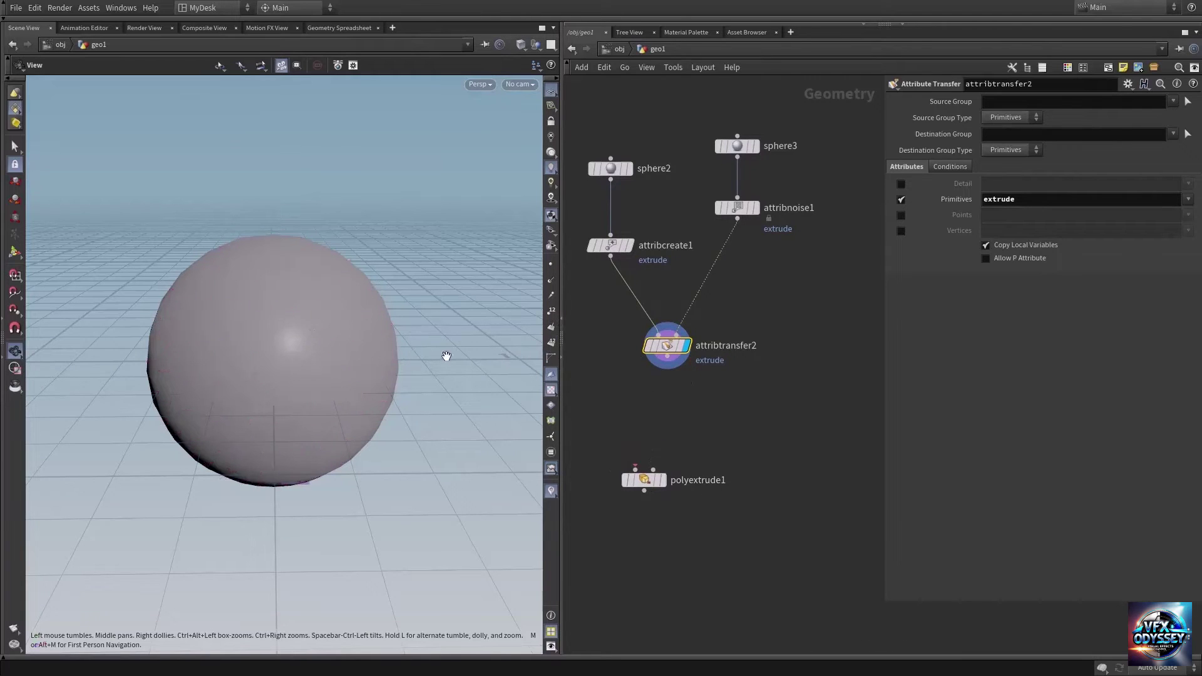
Step: Add a Color node, wire it below the Attribute Transfer node, display it and align it under the transfer
{"action": "key", "text": "Tab"}
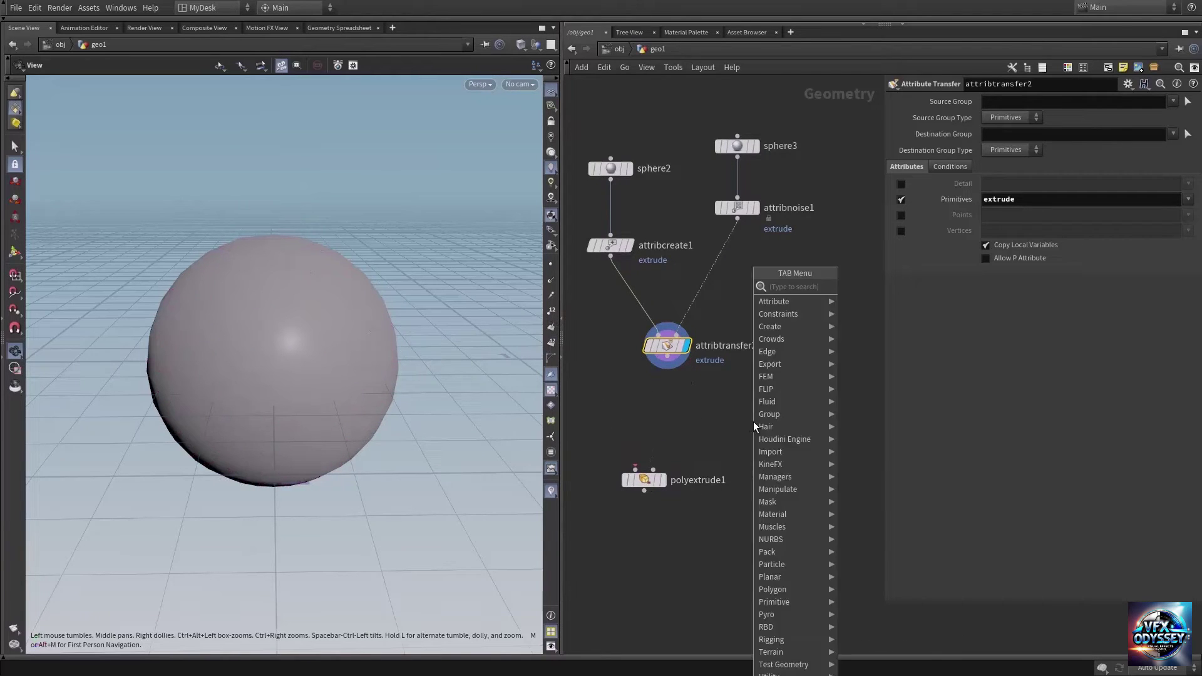
{"action": "type", "text": "color"}
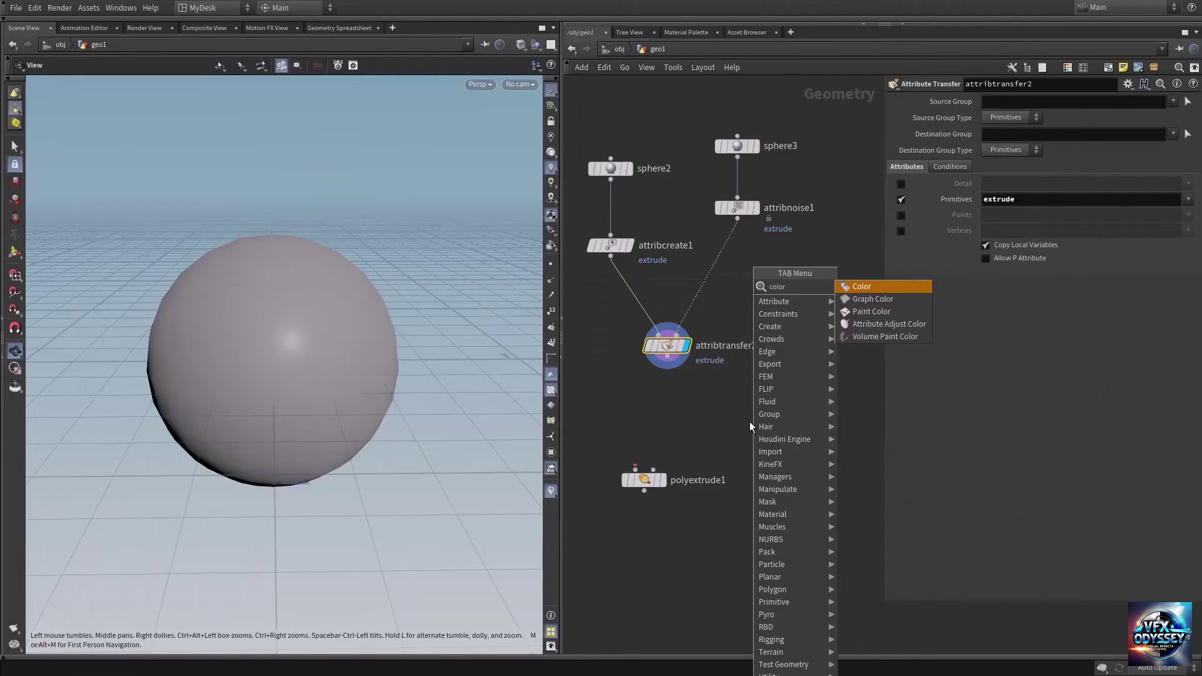
{"action": "key", "text": "Return"}
{"action": "left_click", "coordinate": [681, 425]}
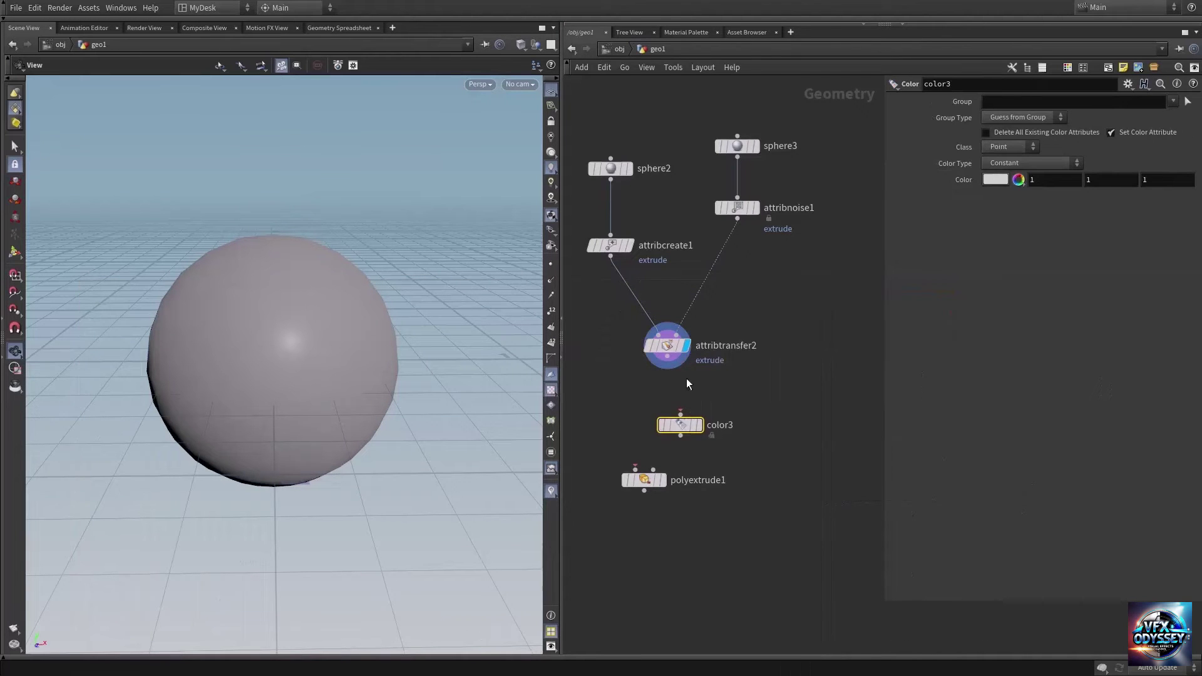
{"action": "left_click", "coordinate": [668, 356]}
{"action": "left_click", "coordinate": [671, 423]}
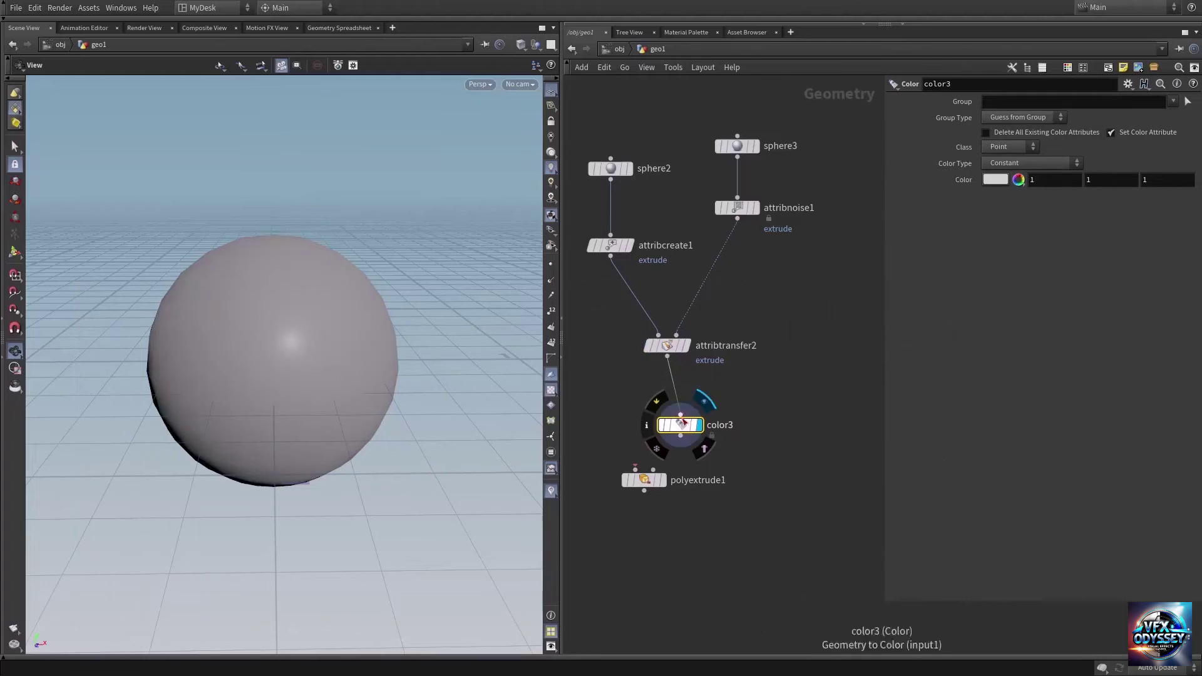
{"action": "left_click_drag", "start_coordinate": [671, 425], "coordinate": [659, 409]}
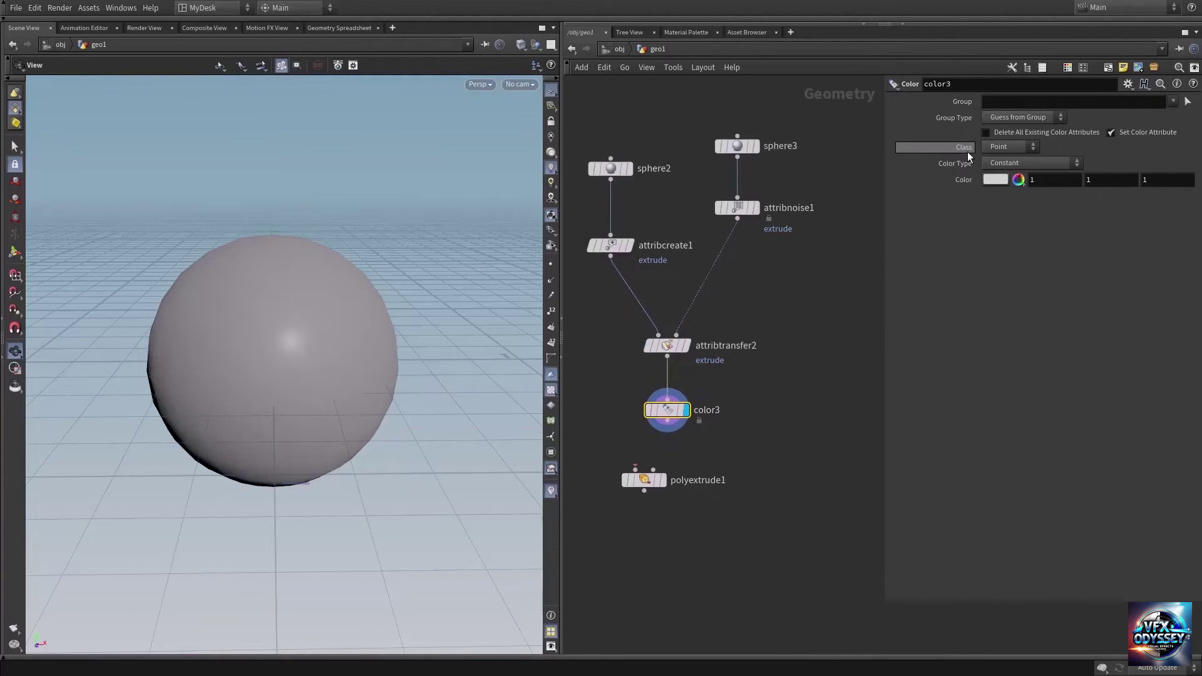
Step: Set the Color node to Ramp from Attribute with class Primitive and attribute extrude, and view the coloured sphere
{"action": "left_click", "coordinate": [1009, 164]}
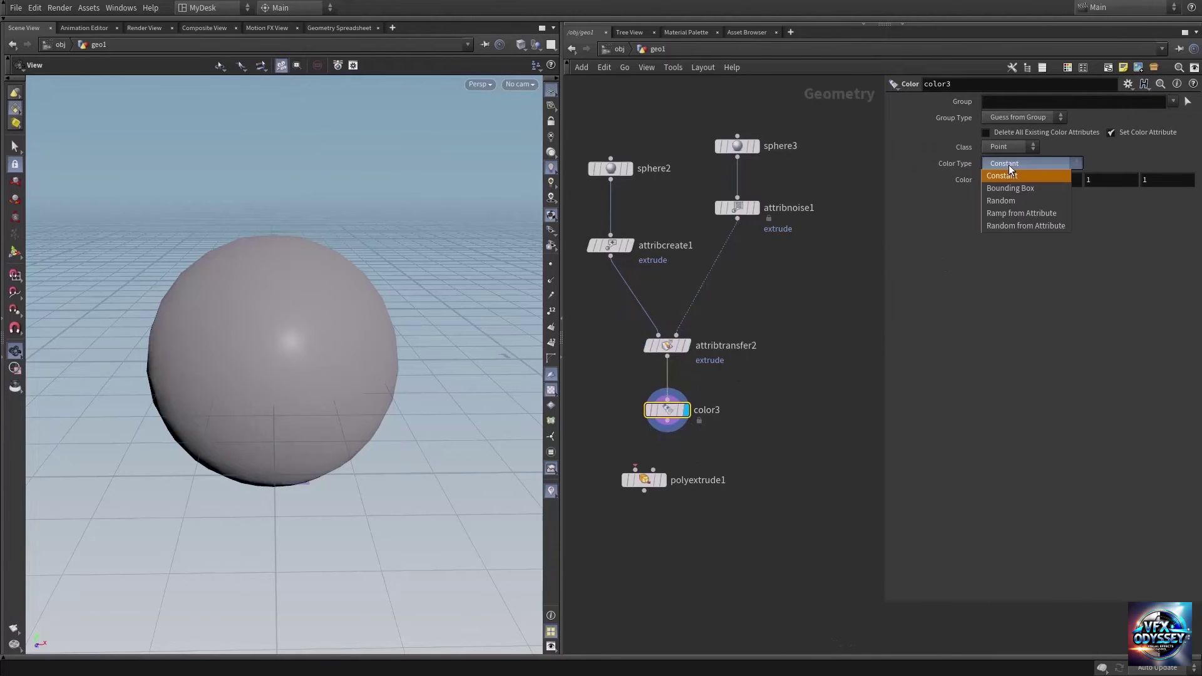
{"action": "left_click", "coordinate": [1031, 214]}
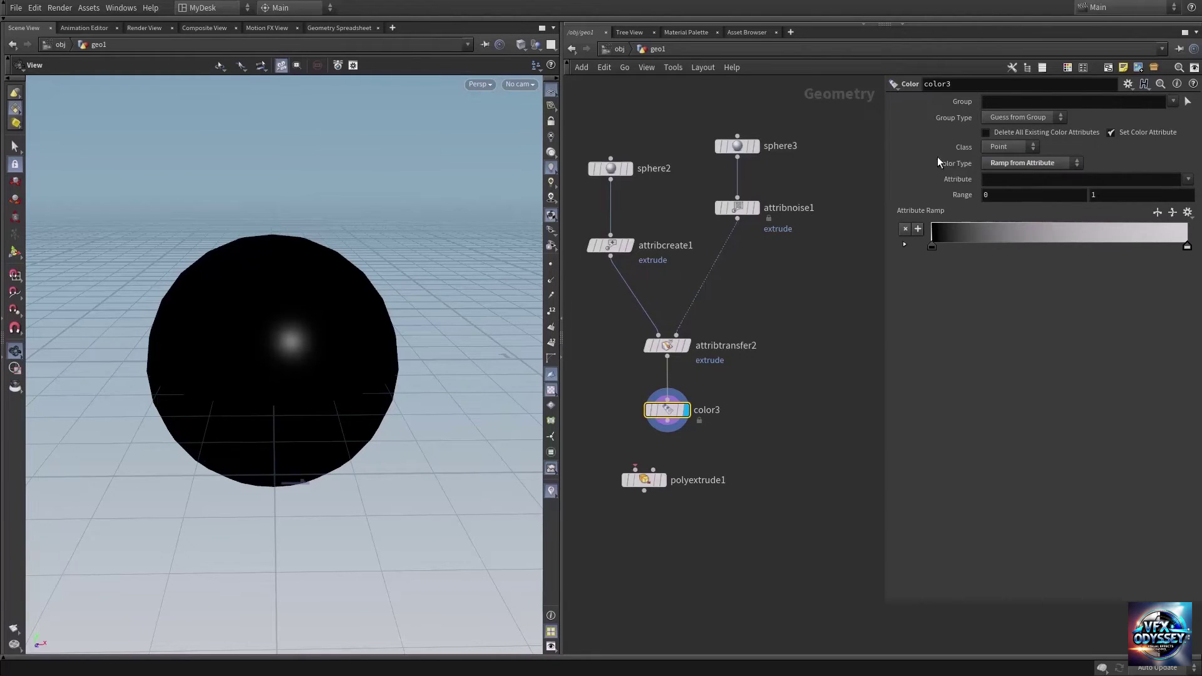
{"action": "left_click", "coordinate": [990, 148]}
{"action": "left_click", "coordinate": [1187, 181]}
{"action": "left_click", "coordinate": [1193, 197]}
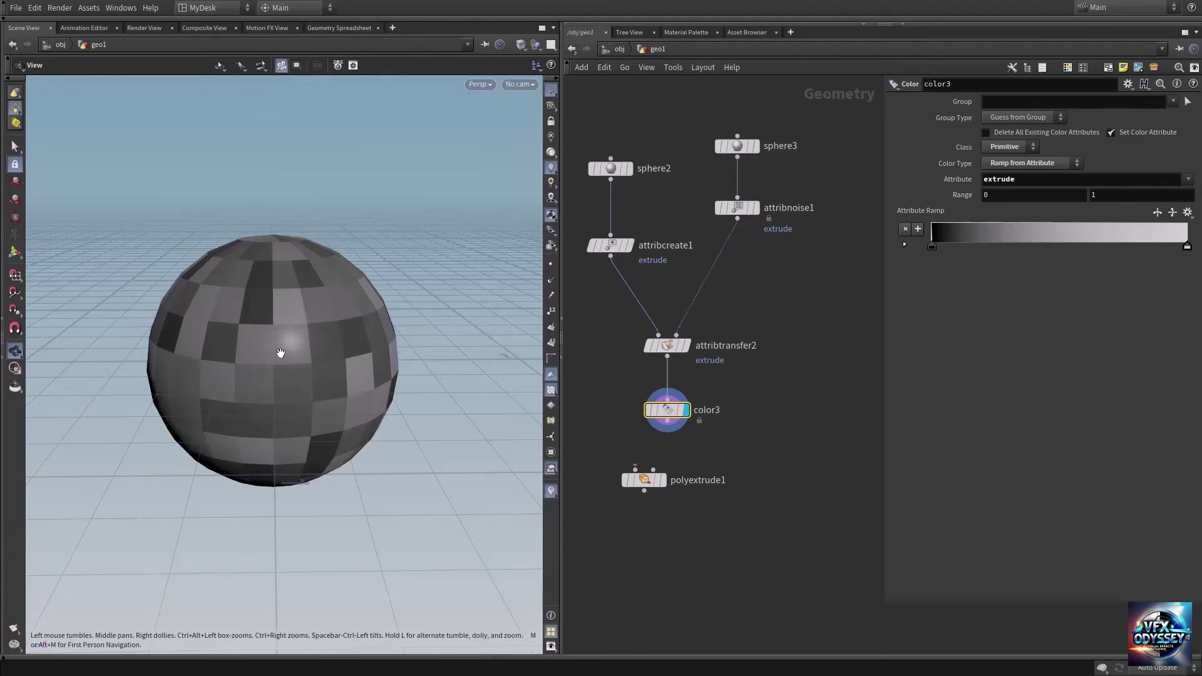
{"action": "left_click_drag", "start_coordinate": [279, 344], "coordinate": [287, 290]}
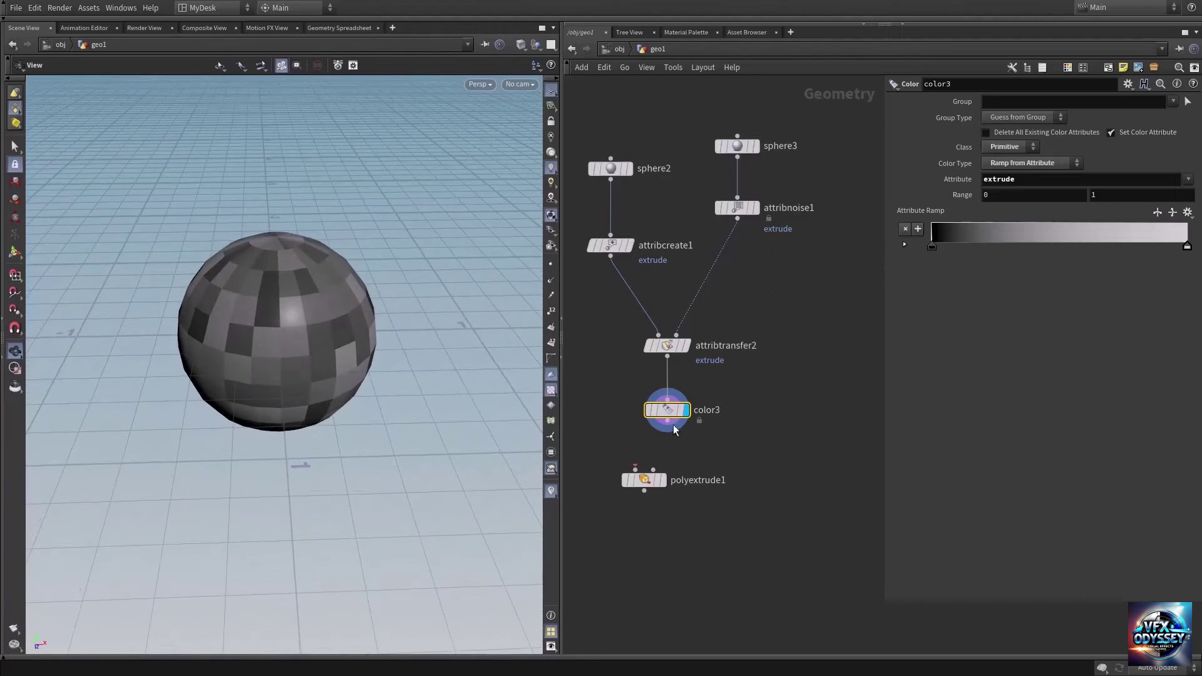
Step: Align the PolyExtrude node below the Color node, wire it to the Color output, and display and select it
{"action": "left_click_drag", "start_coordinate": [645, 480], "coordinate": [664, 503]}
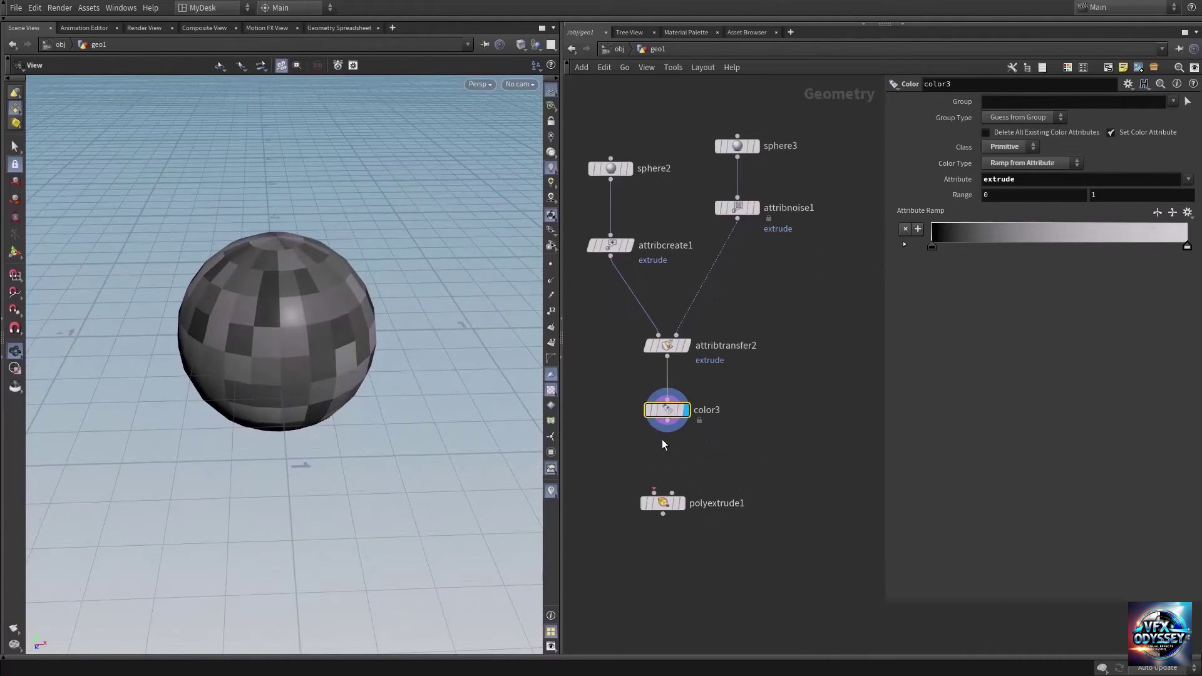
{"action": "left_click", "coordinate": [667, 430]}
{"action": "left_click", "coordinate": [661, 495]}
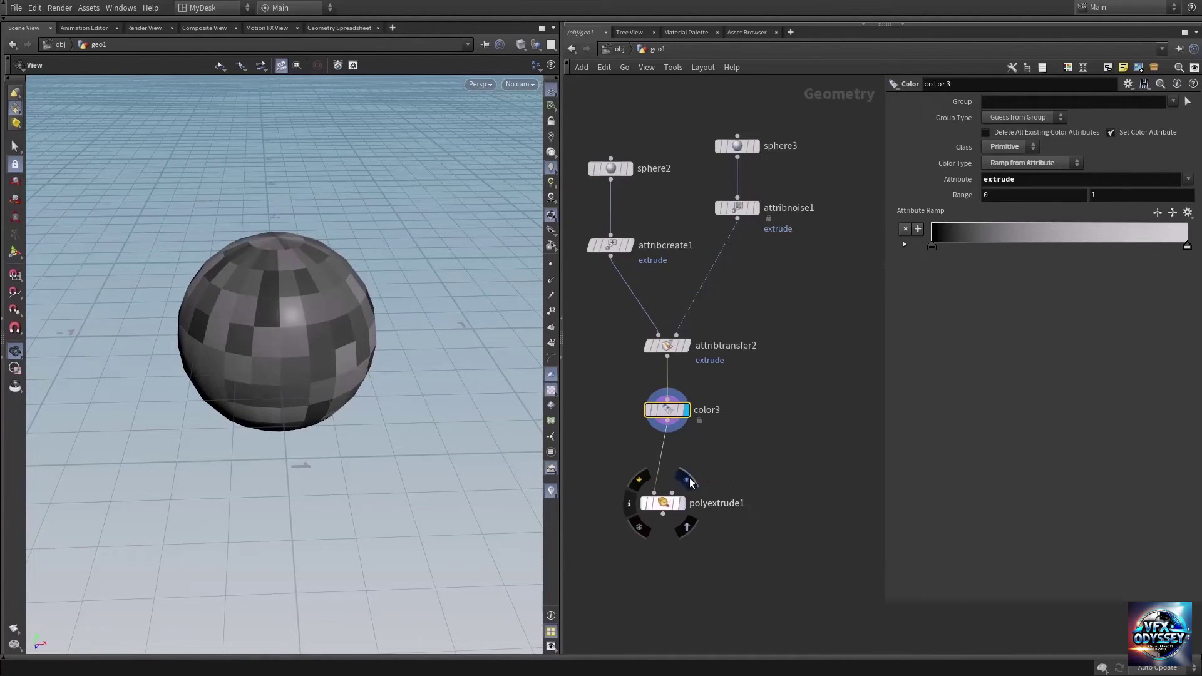
{"action": "left_click", "coordinate": [668, 504]}
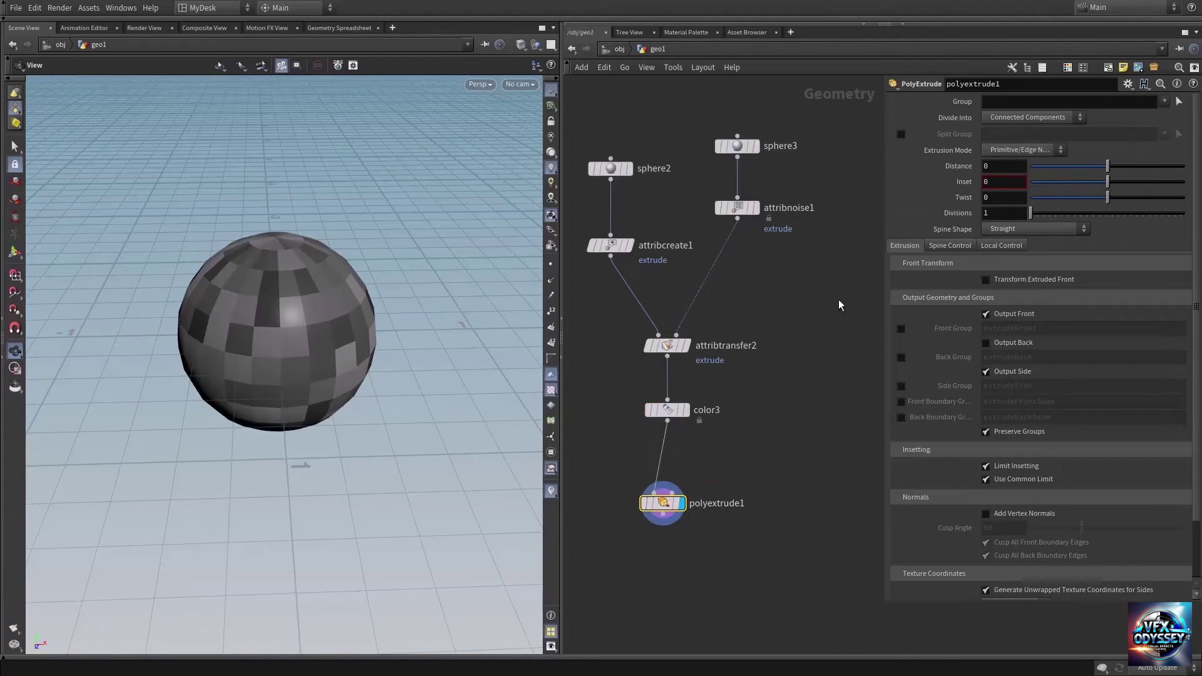
Step: Enable the PolyExtrude's local Distance Scale and set its attribute to extrude
{"action": "left_click", "coordinate": [993, 248]}
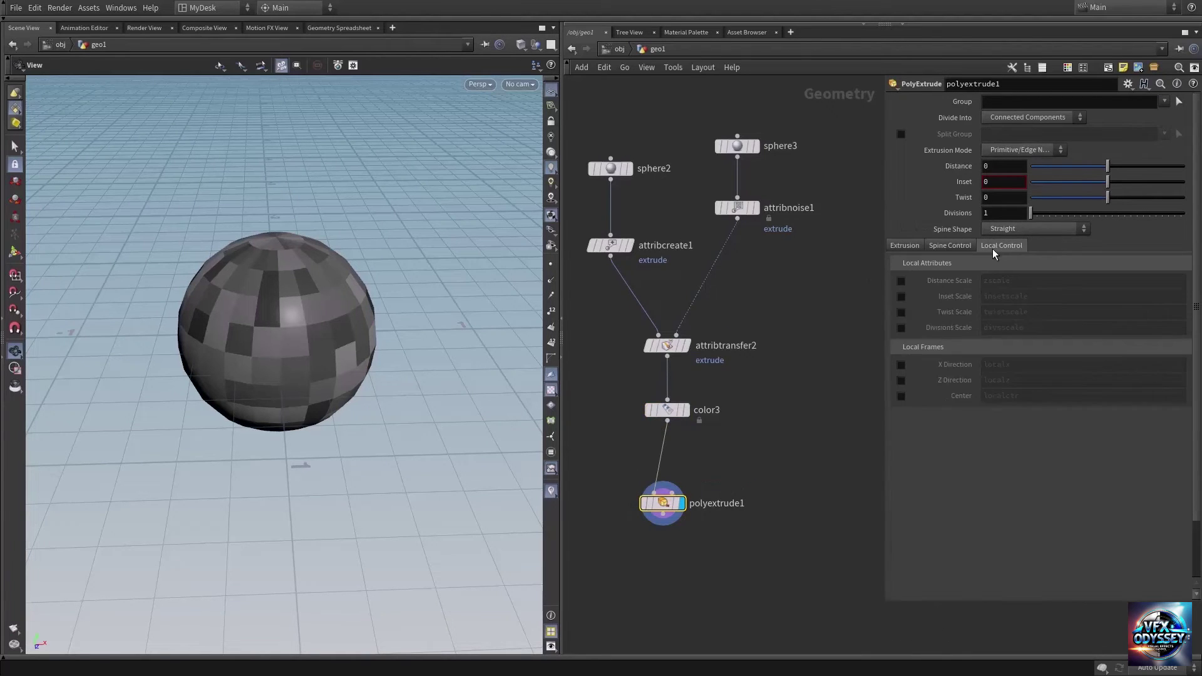
{"action": "left_click", "coordinate": [901, 282]}
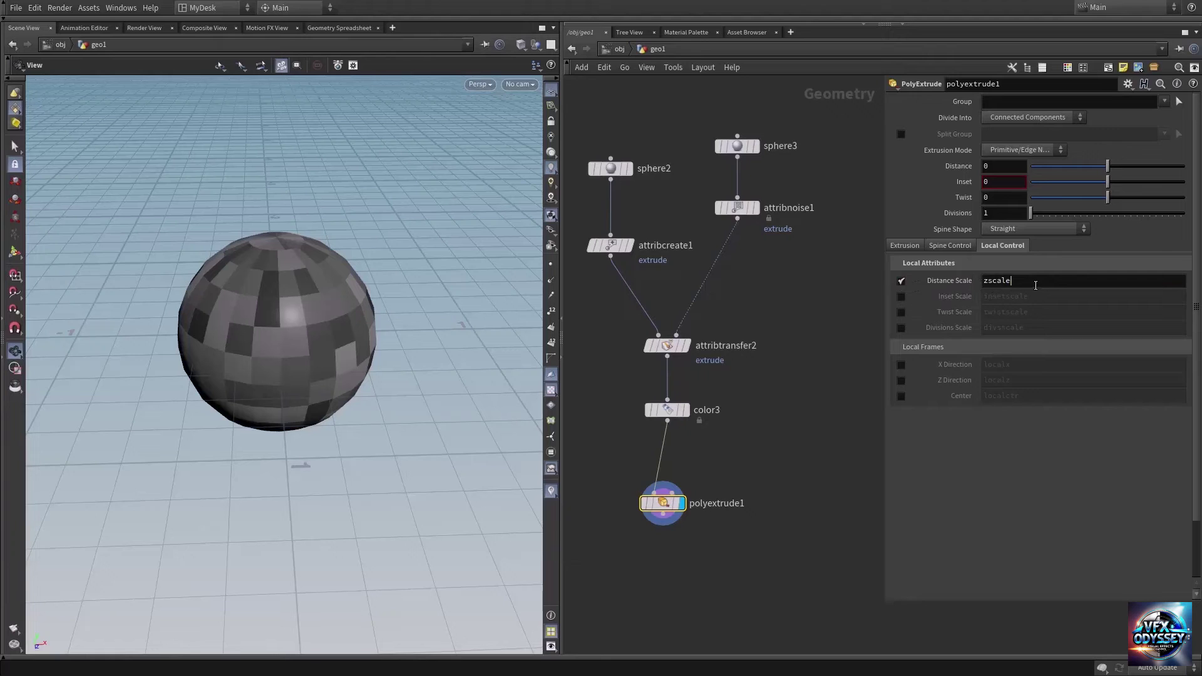
{"action": "left_click", "coordinate": [1035, 286]}
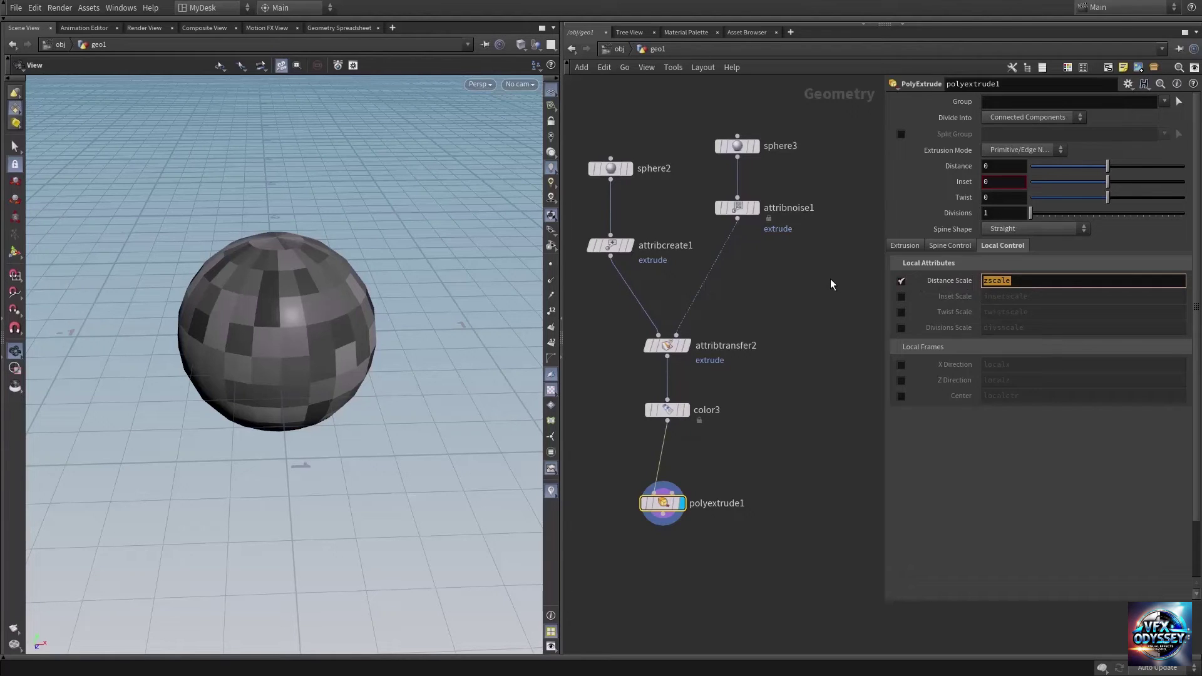
{"action": "type", "text": "extrude"}
{"action": "key", "text": "Return"}
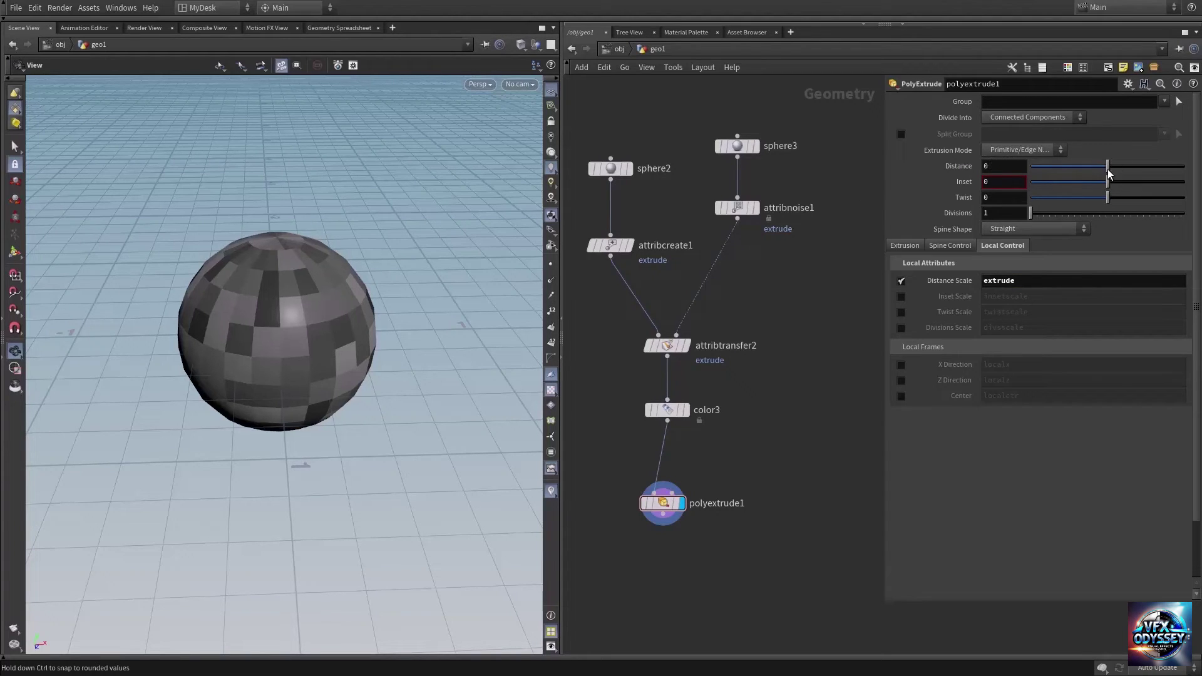
Step: Divide the PolyExtrude into Individual Elements and raise its distance to about 0.624
{"action": "left_click_drag", "start_coordinate": [1110, 167], "coordinate": [1119, 171]}
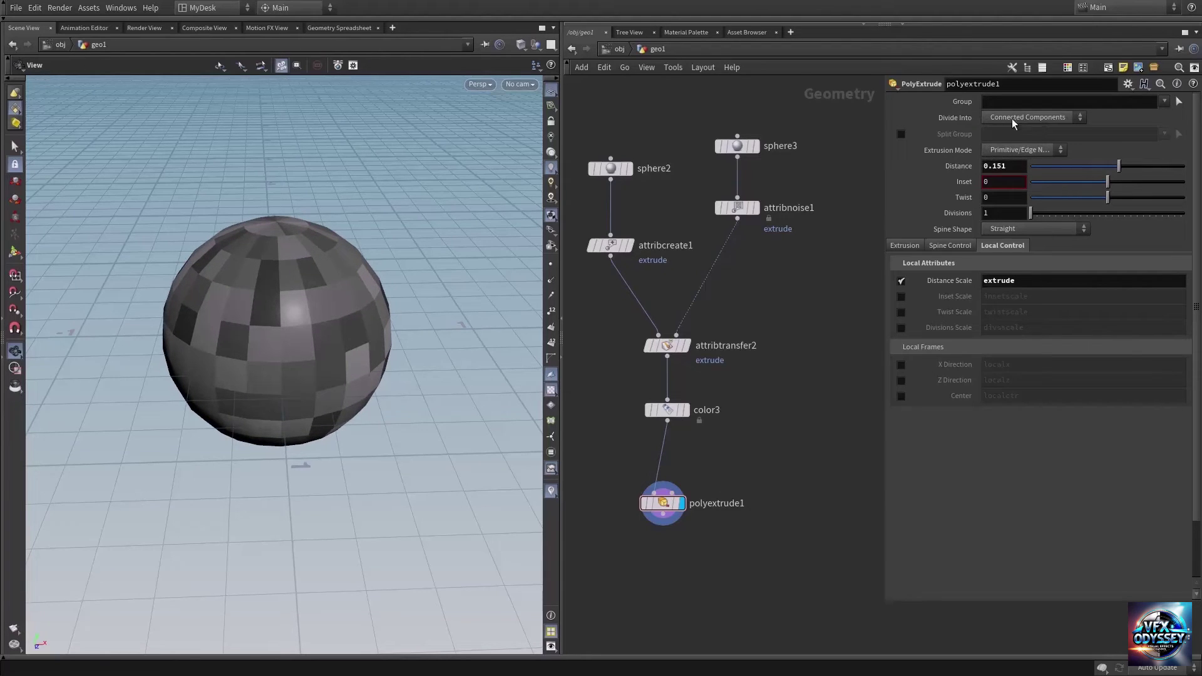
{"action": "left_click", "coordinate": [1043, 118]}
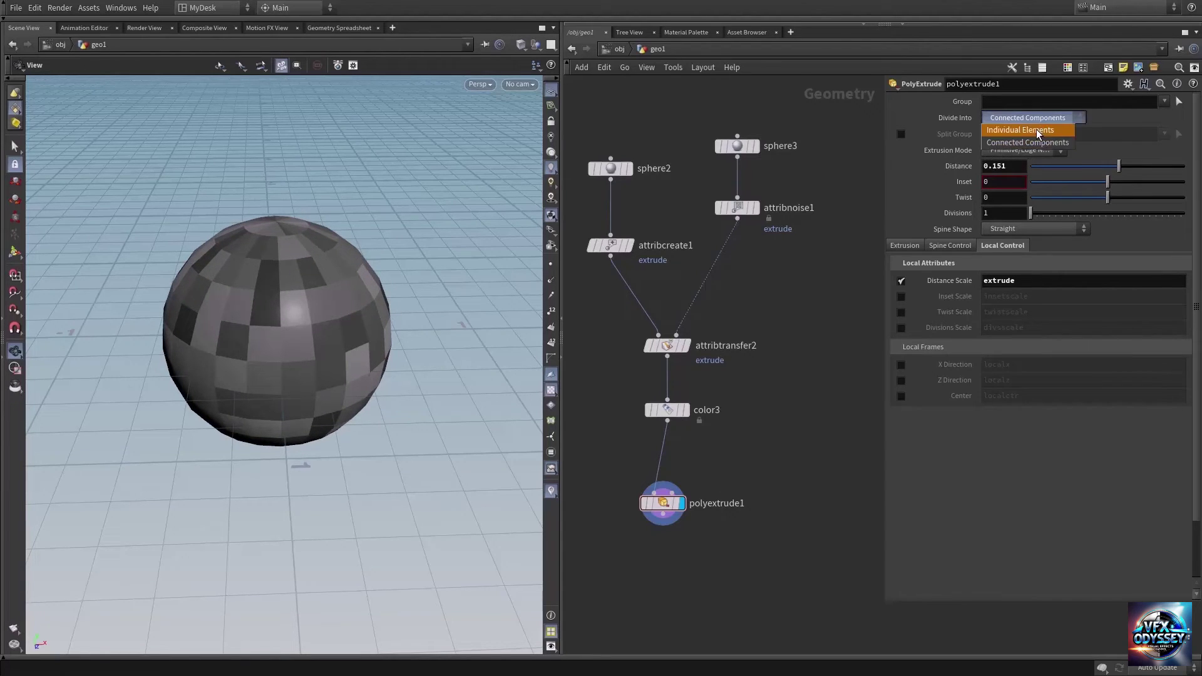
{"action": "left_click", "coordinate": [1036, 129]}
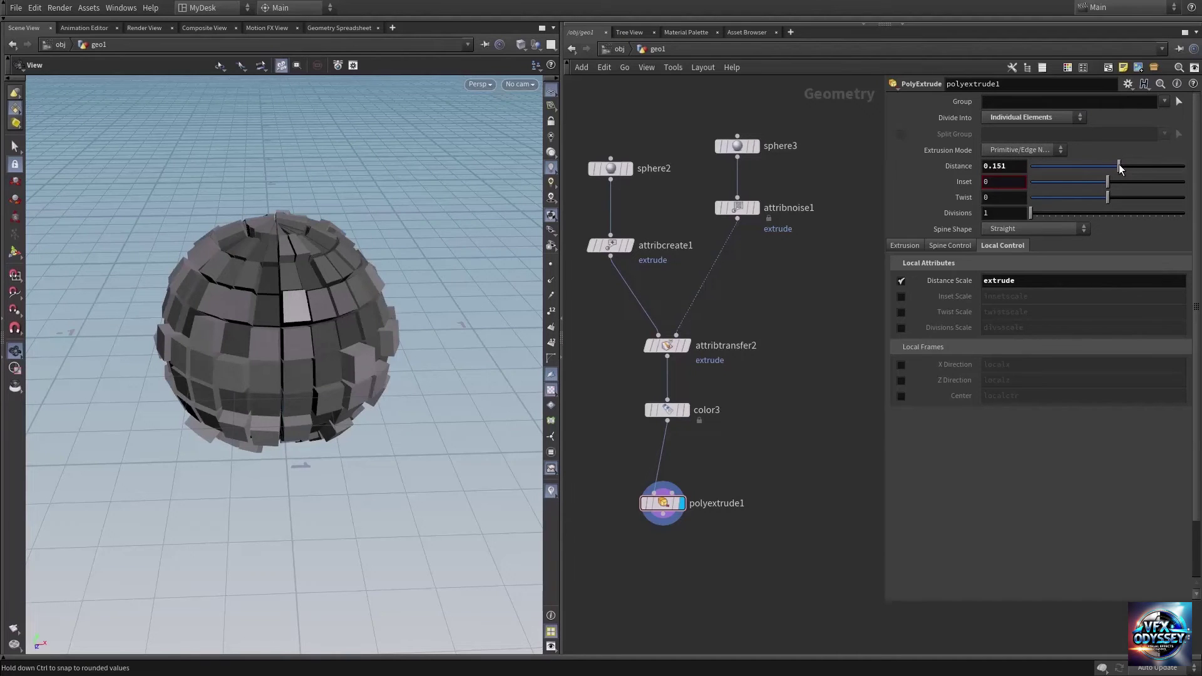
{"action": "left_click_drag", "start_coordinate": [1119, 165], "coordinate": [1158, 174]}
{"action": "right_click_drag", "start_coordinate": [351, 321], "coordinate": [233, 326]}
{"action": "left_click_drag", "start_coordinate": [233, 326], "coordinate": [317, 317]}
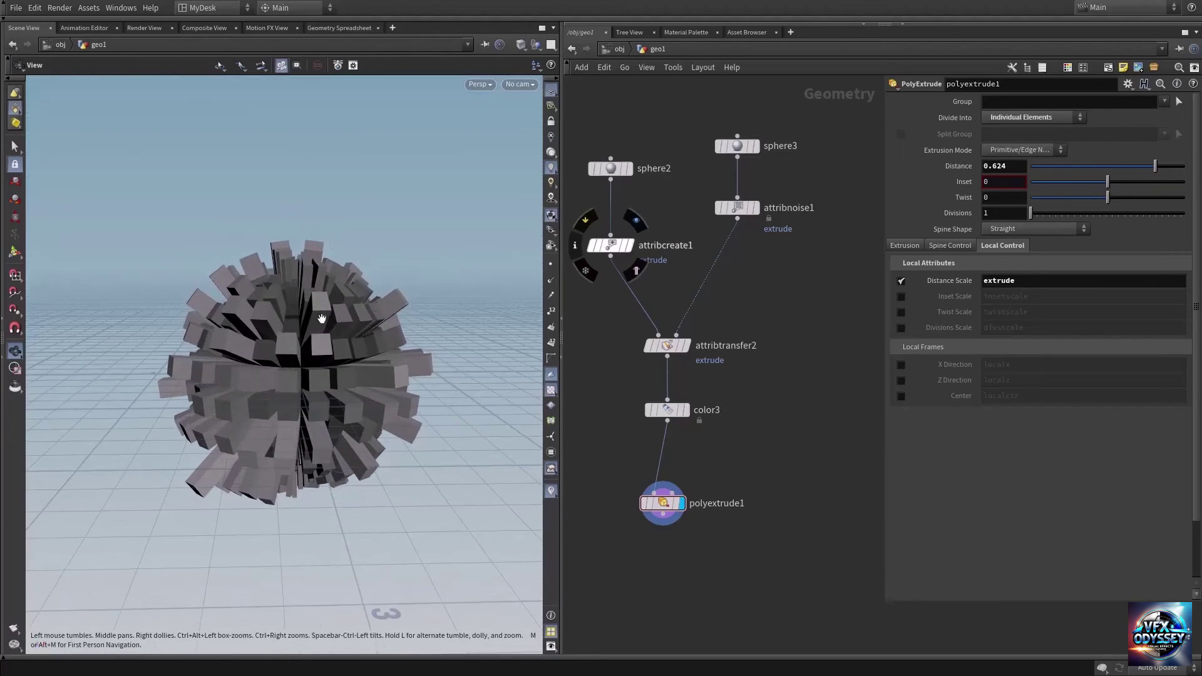
Step: Increase the resolution of sphere2 to 24 rows and 39 columns and check the denser extrusion
{"action": "left_click", "coordinate": [610, 171]}
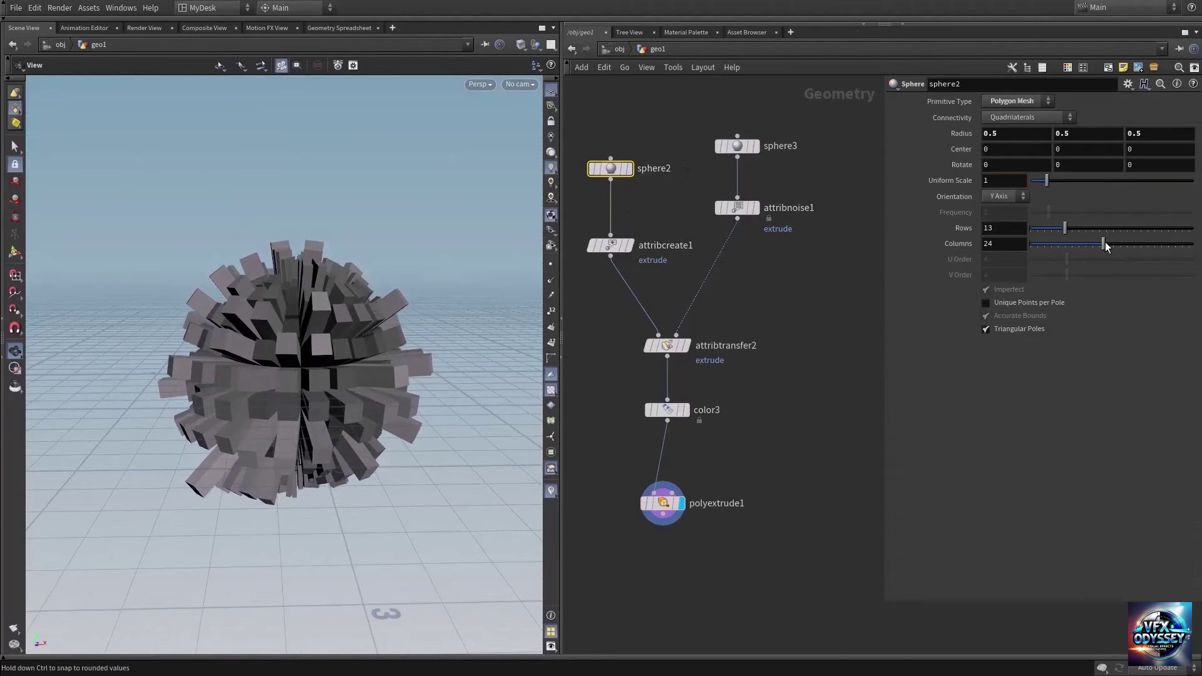
{"action": "left_click_drag", "start_coordinate": [1065, 234], "coordinate": [1154, 244]}
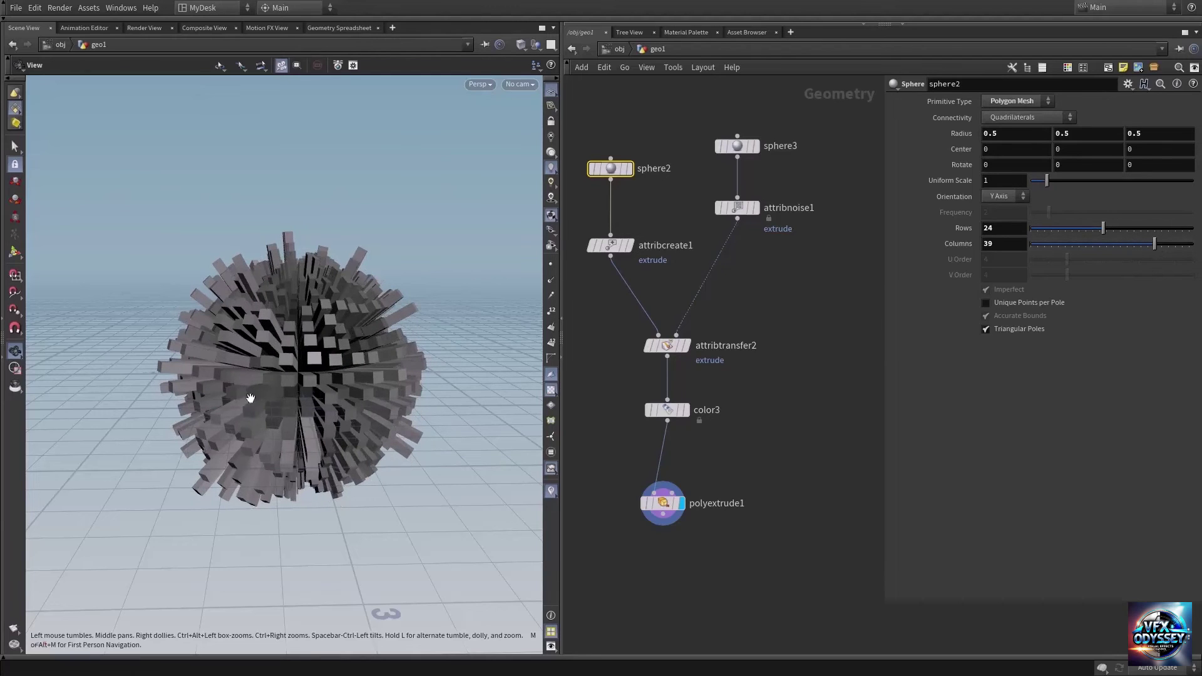
{"action": "scroll", "coordinate": [374, 375], "scroll_direction": "up", "scroll_amount": 3}
{"action": "left_click_drag", "start_coordinate": [374, 374], "coordinate": [326, 401]}
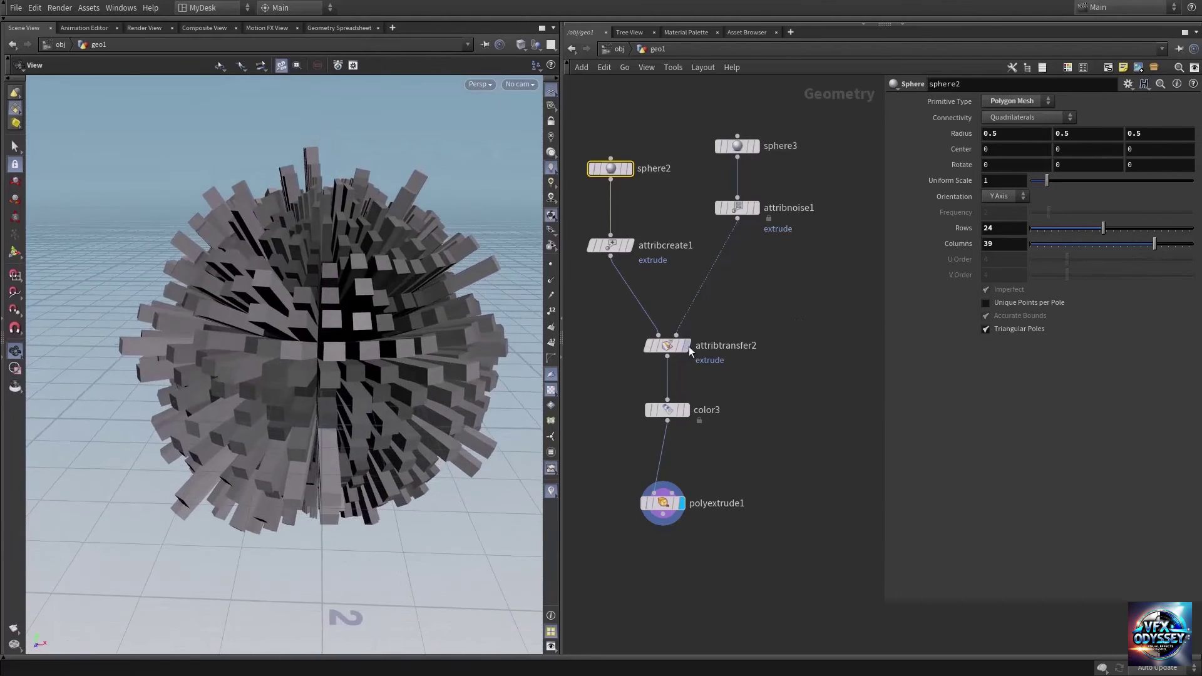
Step: Set the Attribute Transfer conditions to a distance threshold of 0 and a blend width of about 0.23
{"action": "left_click", "coordinate": [670, 347]}
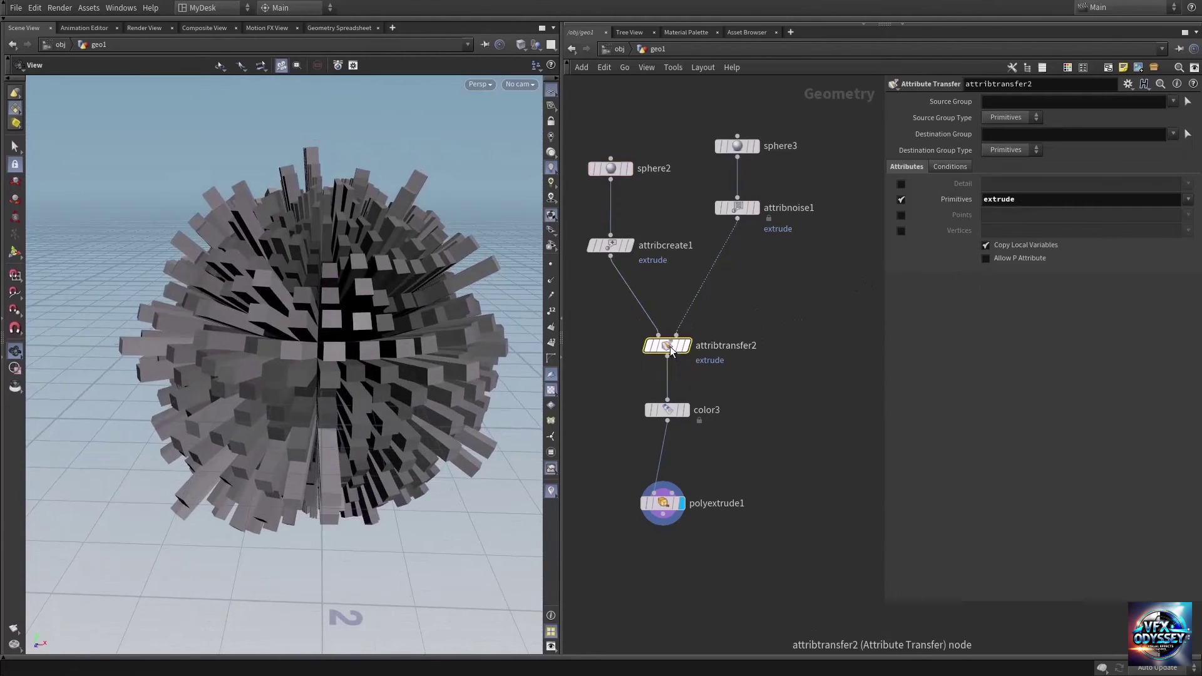
{"action": "left_click", "coordinate": [937, 166]}
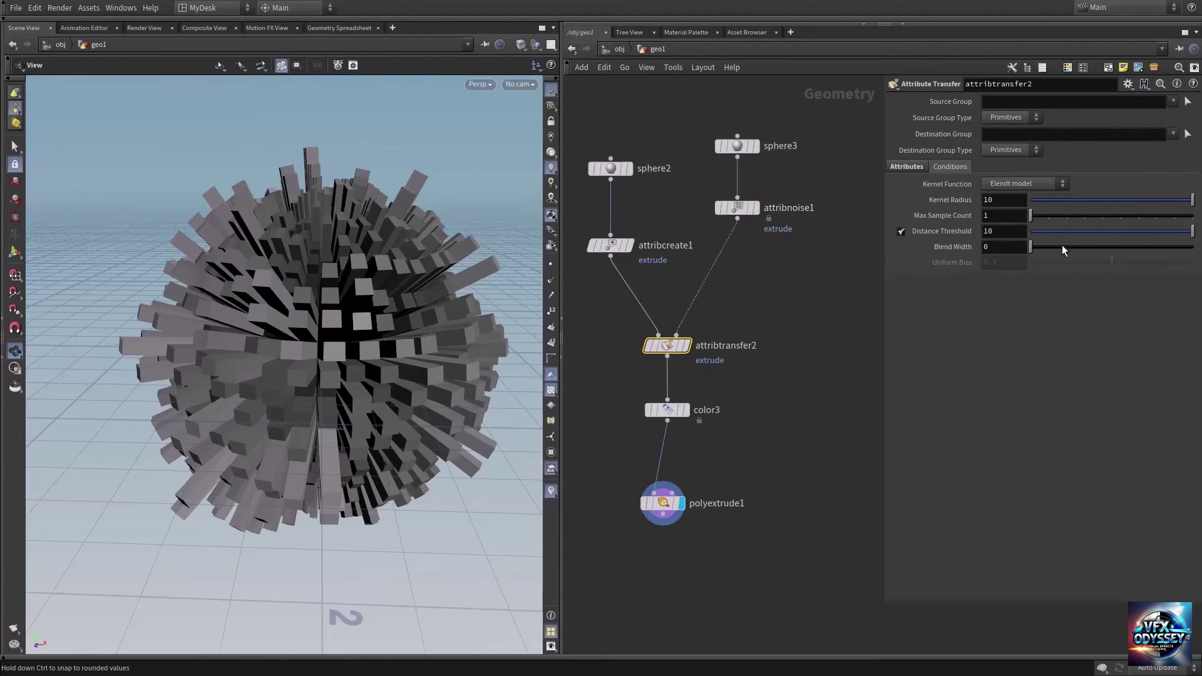
{"action": "left_click_drag", "start_coordinate": [1142, 230], "coordinate": [1036, 249]}
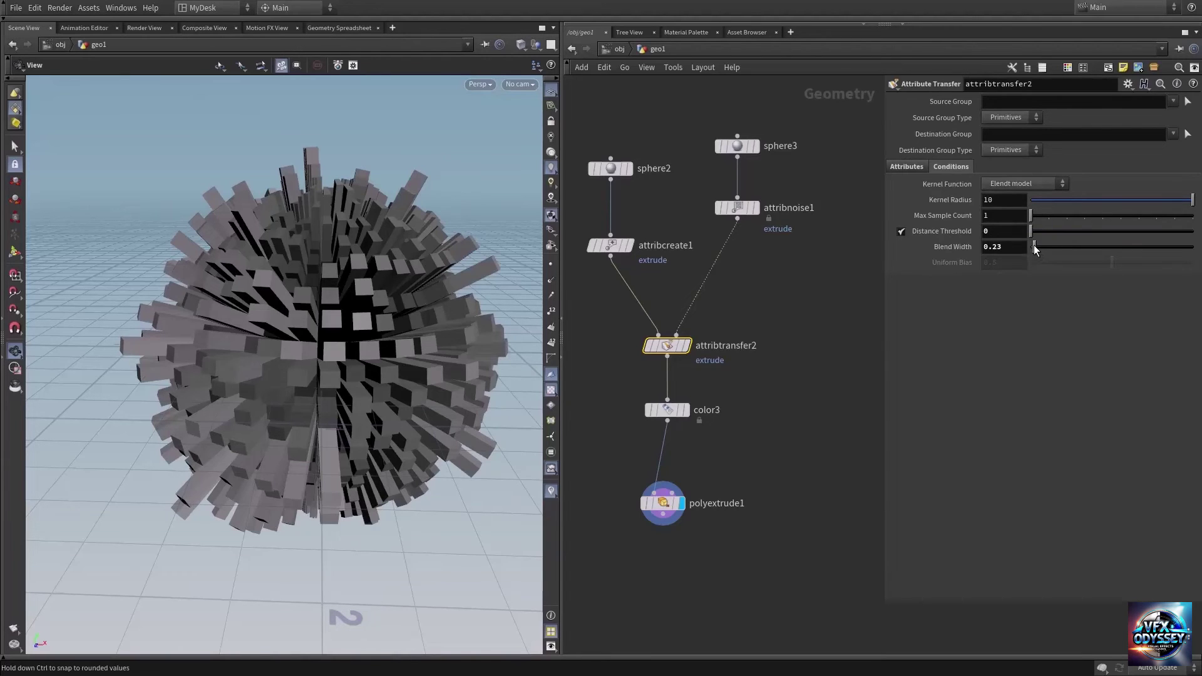
Step: Insert a Transform node between attribnoise1 and the Attribute Transfer node and display it to view the noise sphere
{"action": "middle_click_drag", "start_coordinate": [841, 195], "coordinate": [804, 219]}
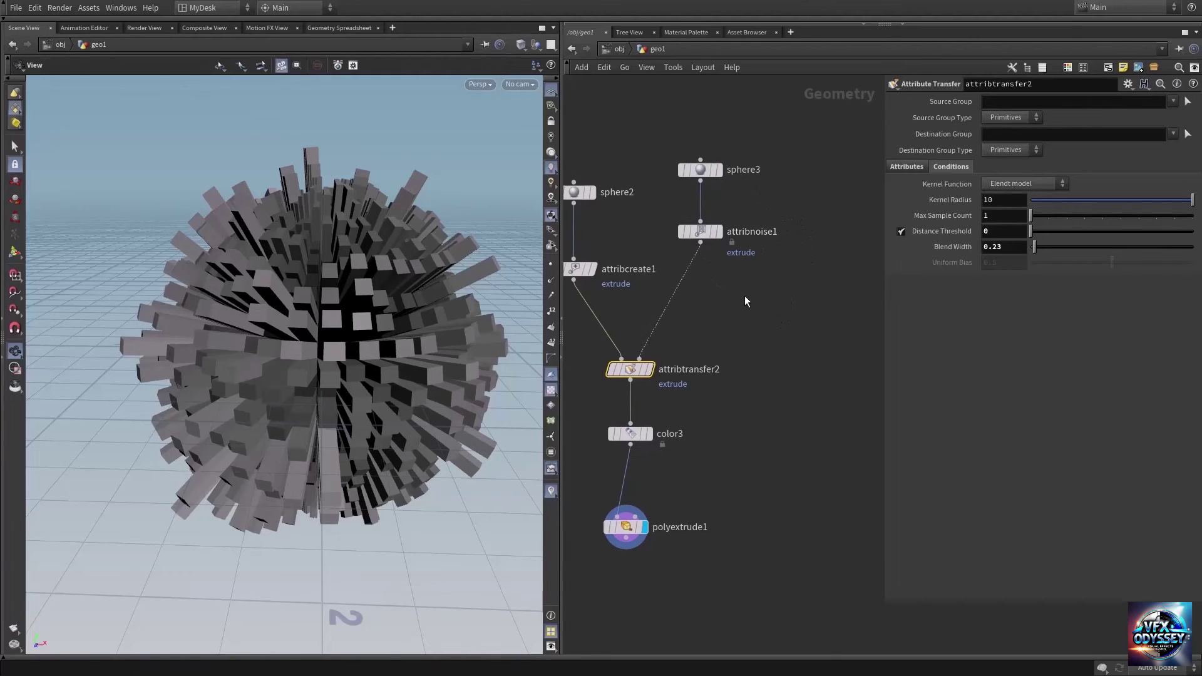
{"action": "key", "text": "Tab"}
{"action": "type", "text": "tr"}
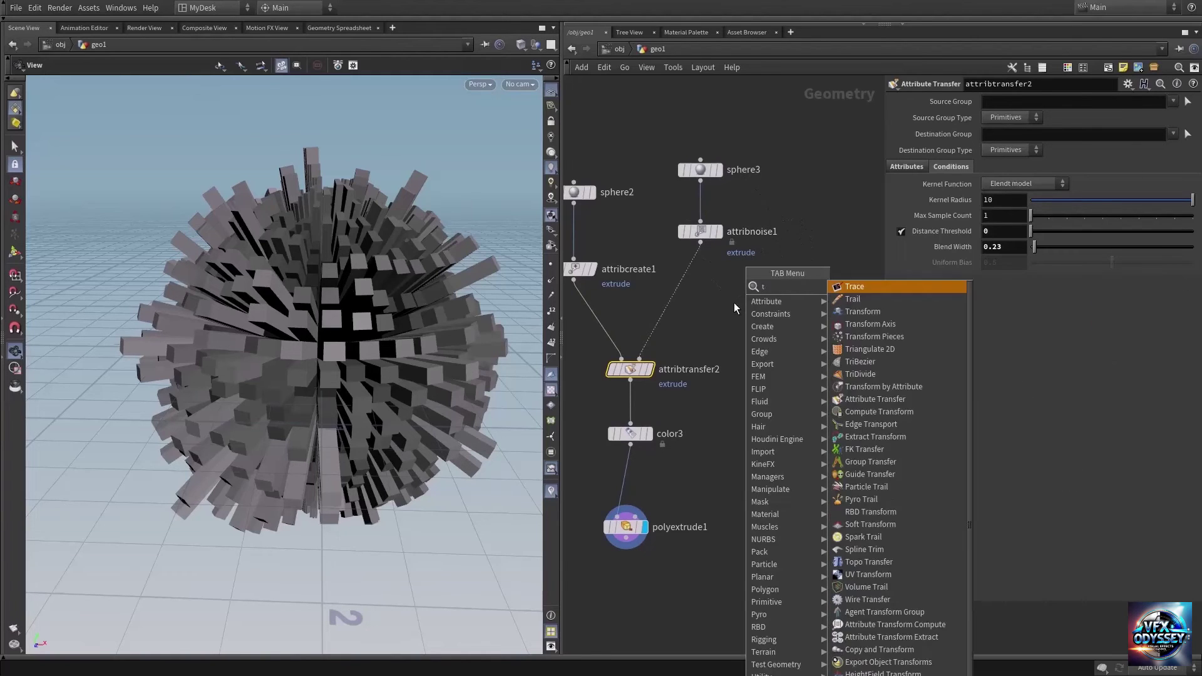
{"action": "left_click", "coordinate": [863, 311]}
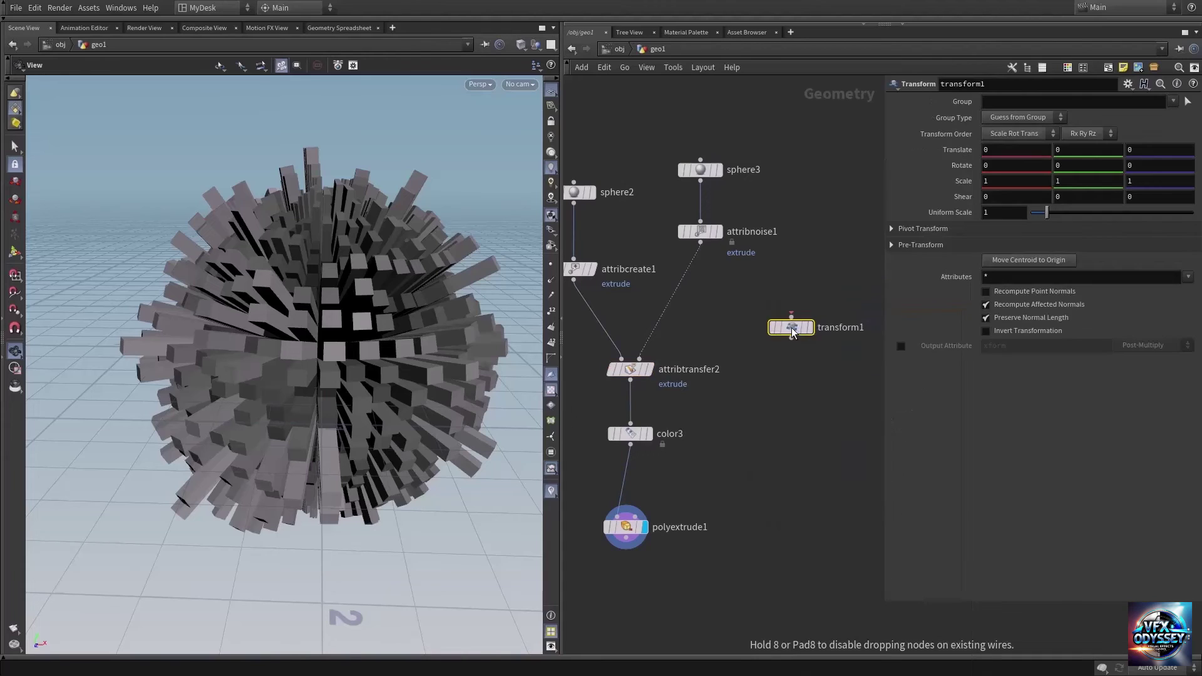
{"action": "left_click", "coordinate": [693, 287]}
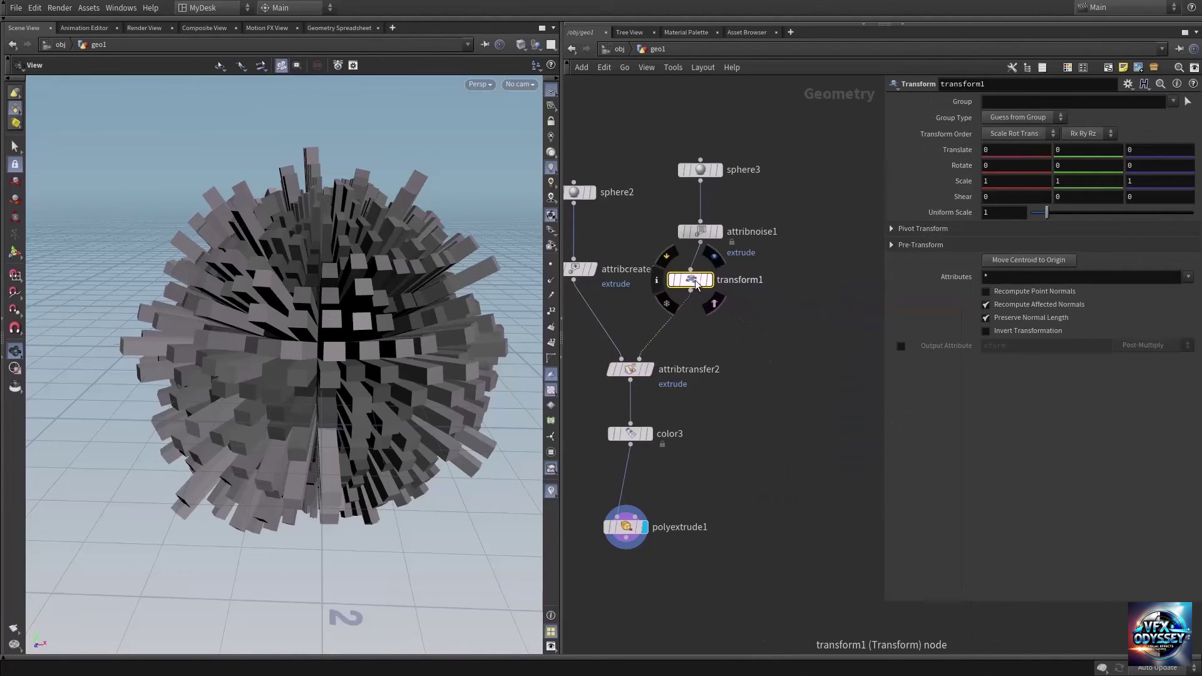
{"action": "left_click", "coordinate": [715, 257]}
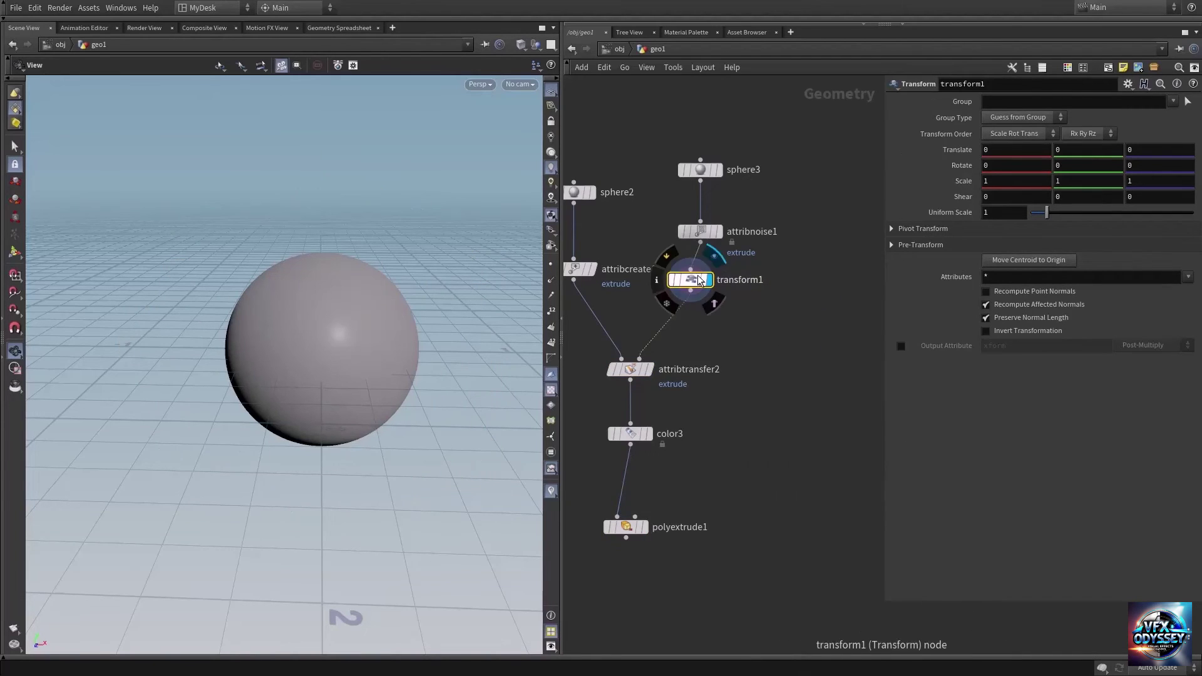
{"action": "left_click_drag", "start_coordinate": [344, 342], "coordinate": [344, 335]}
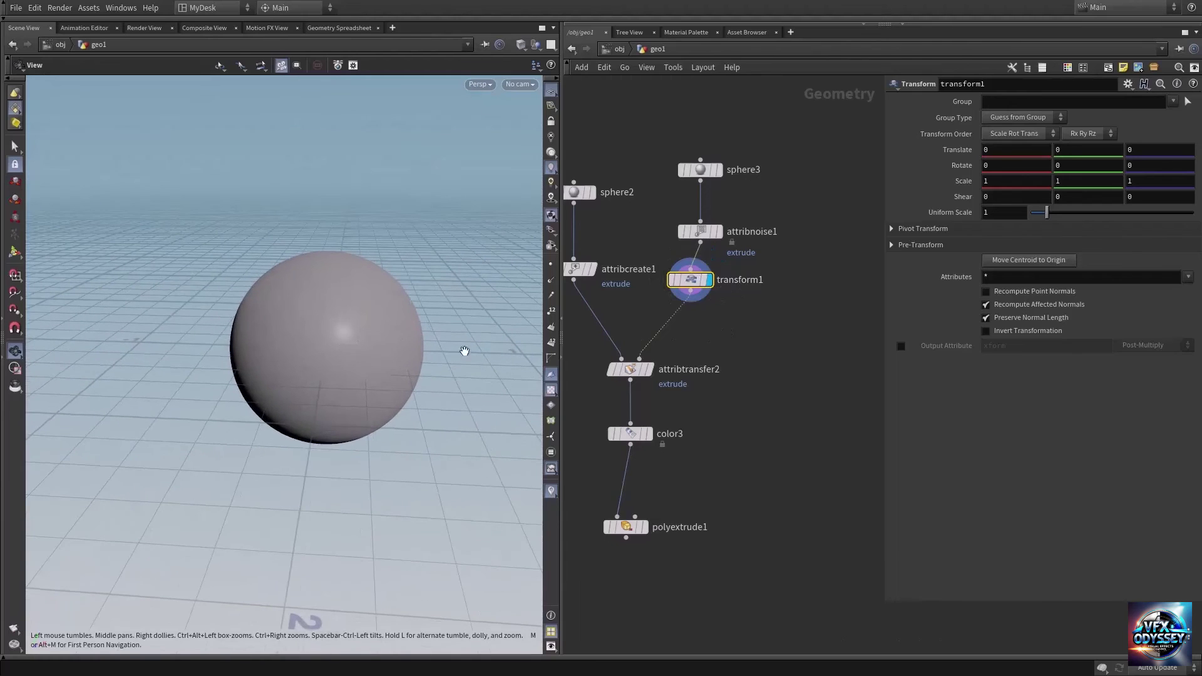
Step: Move sphere2 and attribcreate1 away from the noise branch, select the Transform node and display the PolyExtrude result
{"action": "middle_click_drag", "start_coordinate": [724, 341], "coordinate": [804, 339]}
{"action": "left_click_drag", "start_coordinate": [683, 167], "coordinate": [599, 297]}
{"action": "middle_click_drag", "start_coordinate": [801, 316], "coordinate": [771, 312]}
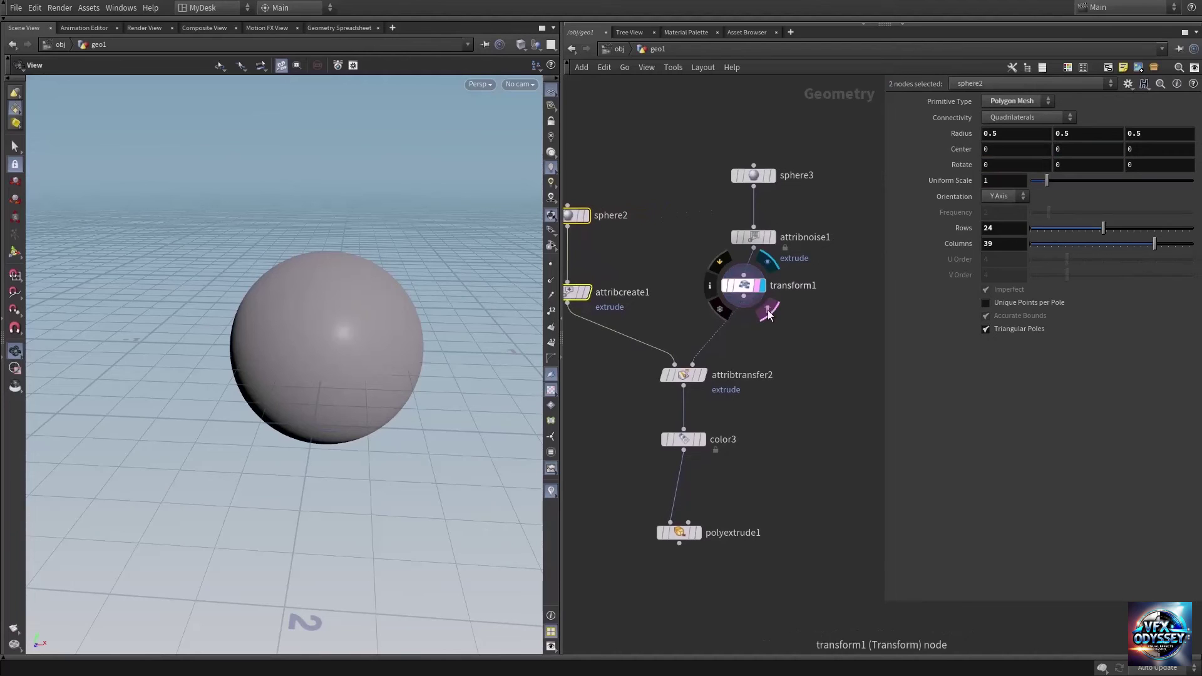
{"action": "left_click", "coordinate": [745, 285]}
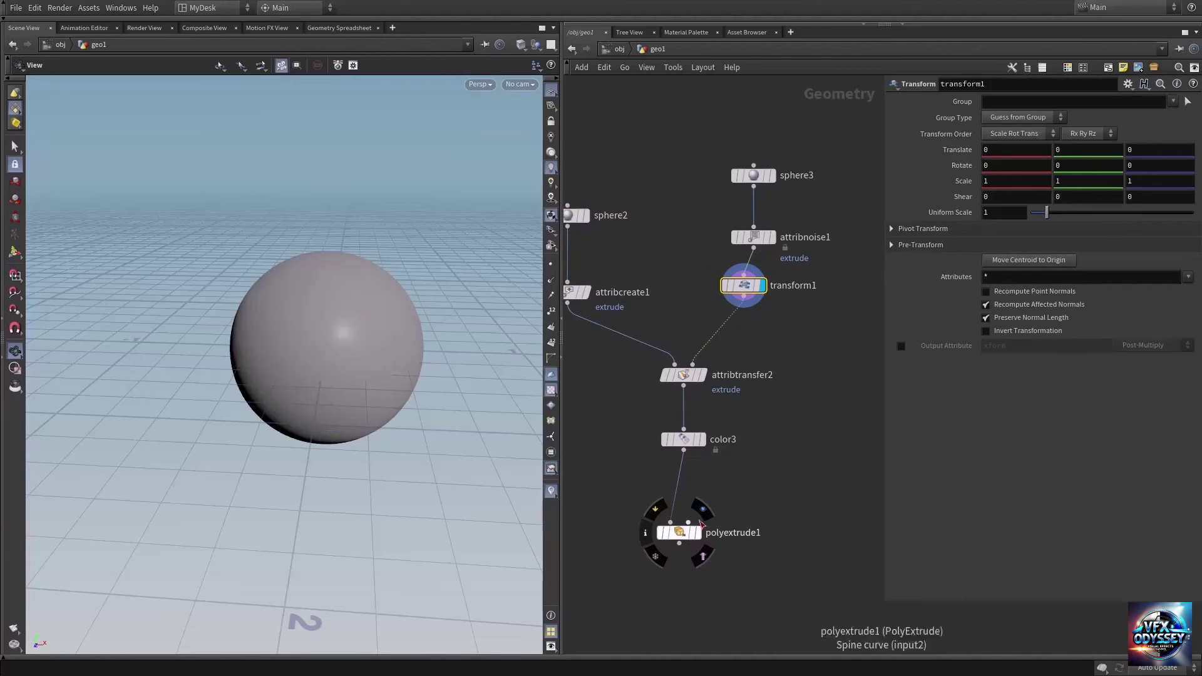
{"action": "left_click", "coordinate": [696, 533]}
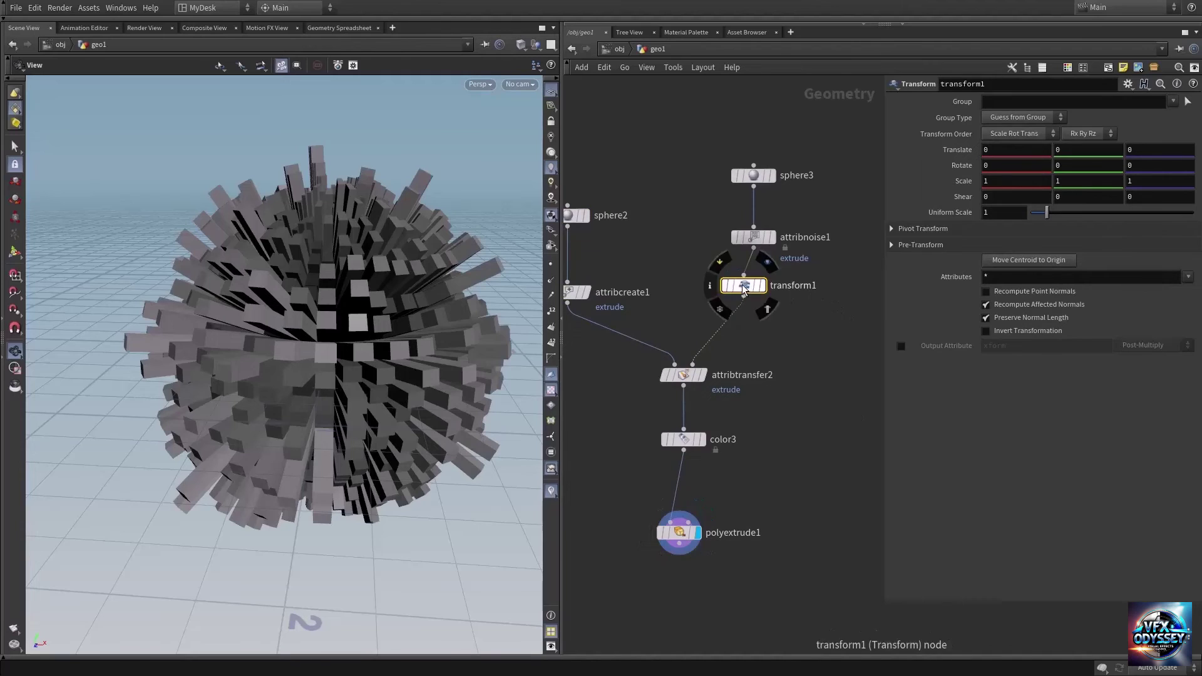
Step: Set the Transform node's Y translate to -0.35 and uniform scale to 1.27, templating the node for comparison and turning the template off again
{"action": "middle_click_drag", "start_coordinate": [1072, 150], "coordinate": [833, 179]}
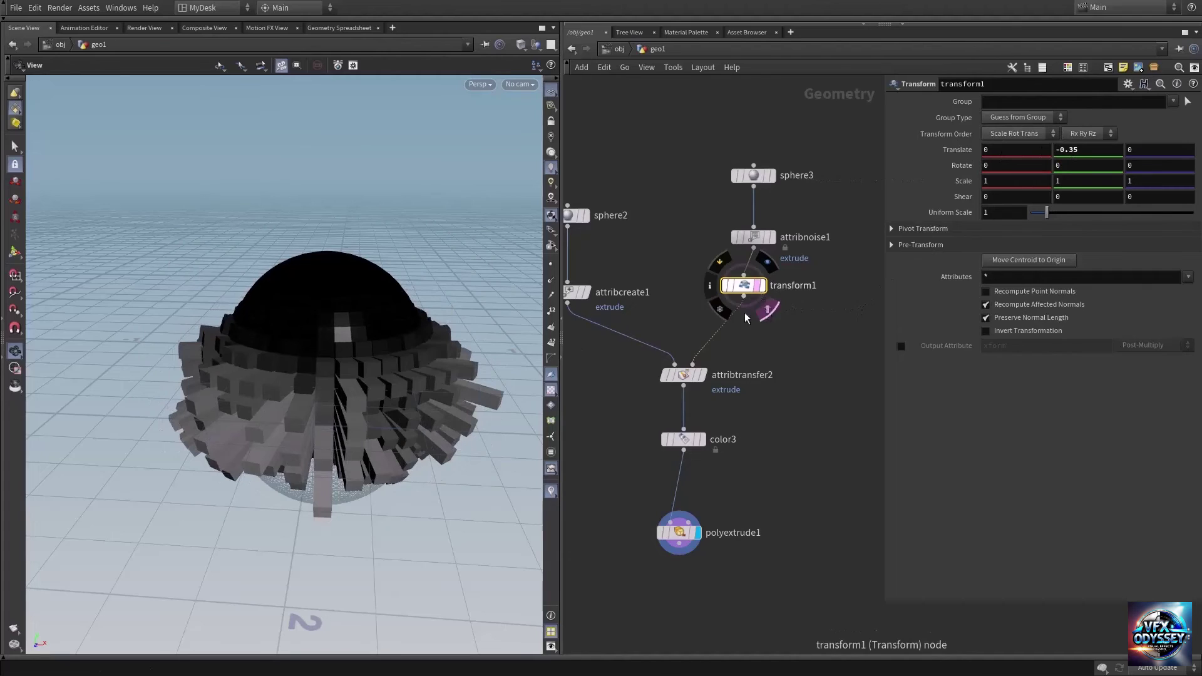
{"action": "left_click", "coordinate": [767, 311]}
{"action": "left_click_drag", "start_coordinate": [401, 350], "coordinate": [382, 394]}
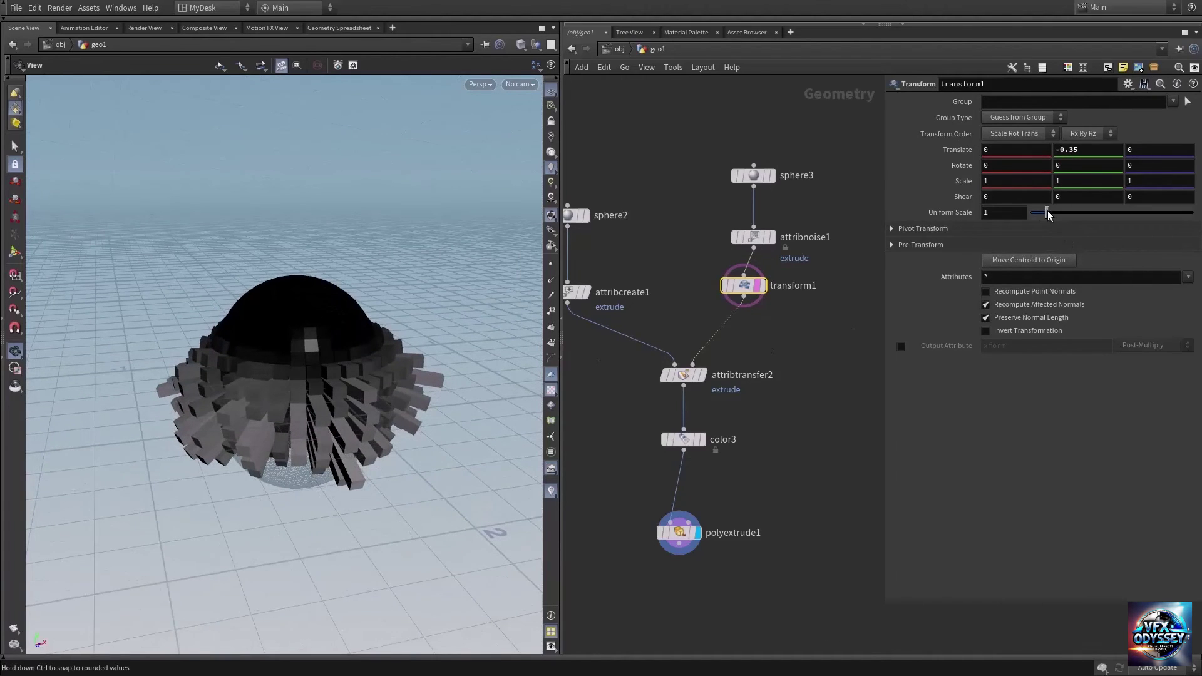
{"action": "left_click_drag", "start_coordinate": [1048, 212], "coordinate": [1052, 212]}
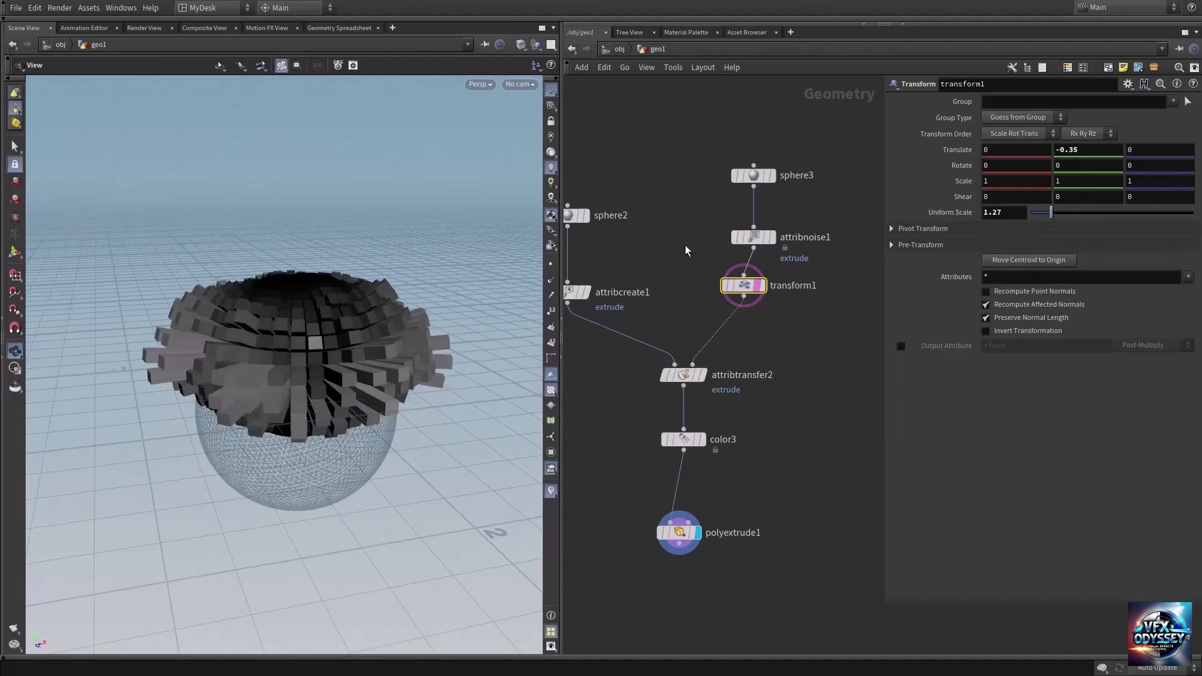
{"action": "mouse_move", "coordinate": [298, 411]}
{"action": "left_mouse_down"}
{"action": "mouse_move", "coordinate": [303, 375]}
{"action": "mouse_move", "coordinate": [300, 402]}
{"action": "left_mouse_up"}
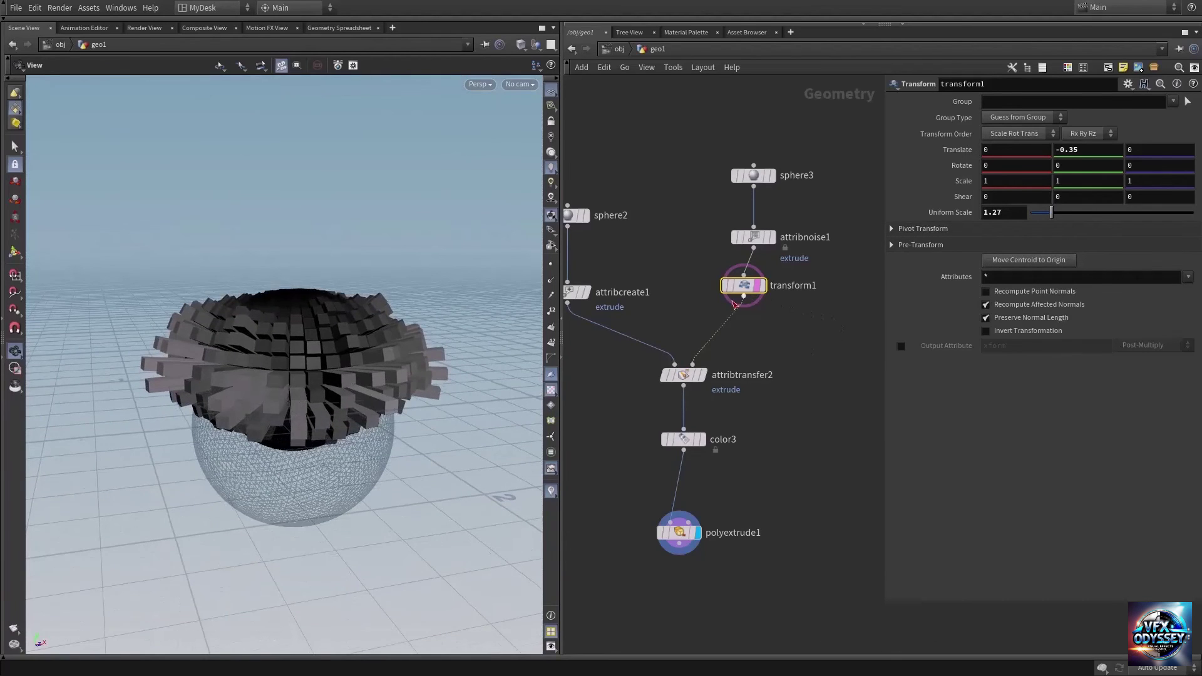
{"action": "left_click", "coordinate": [760, 286]}
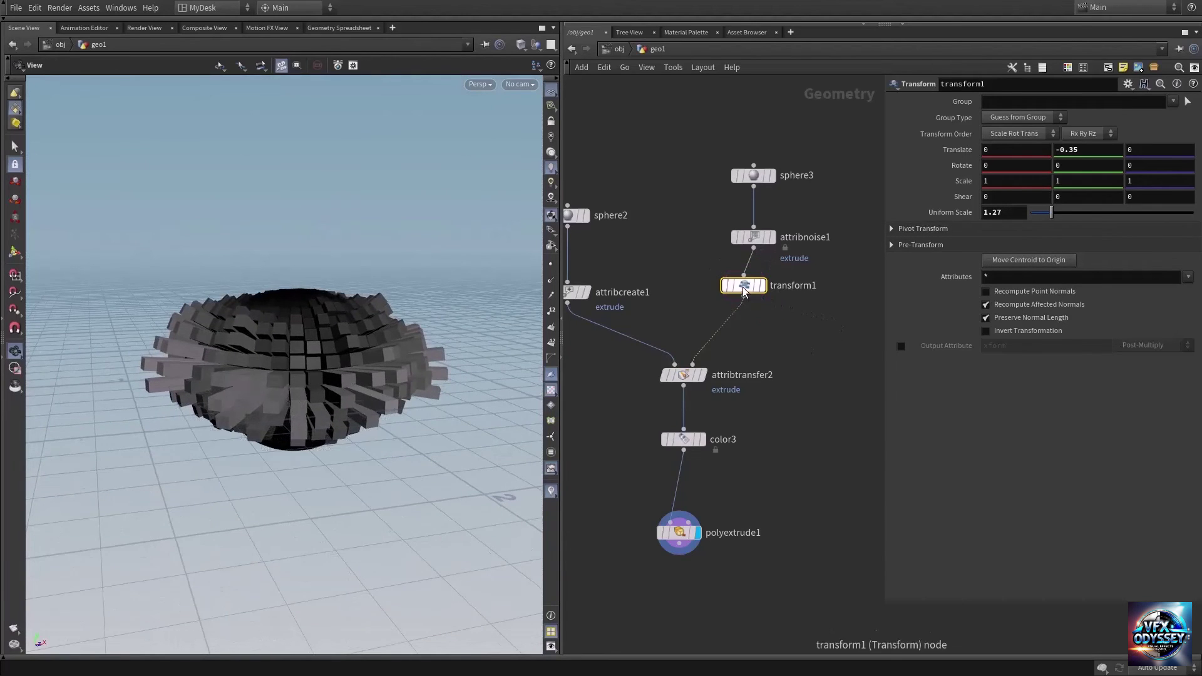
{"action": "mouse_move", "coordinate": [743, 290]}
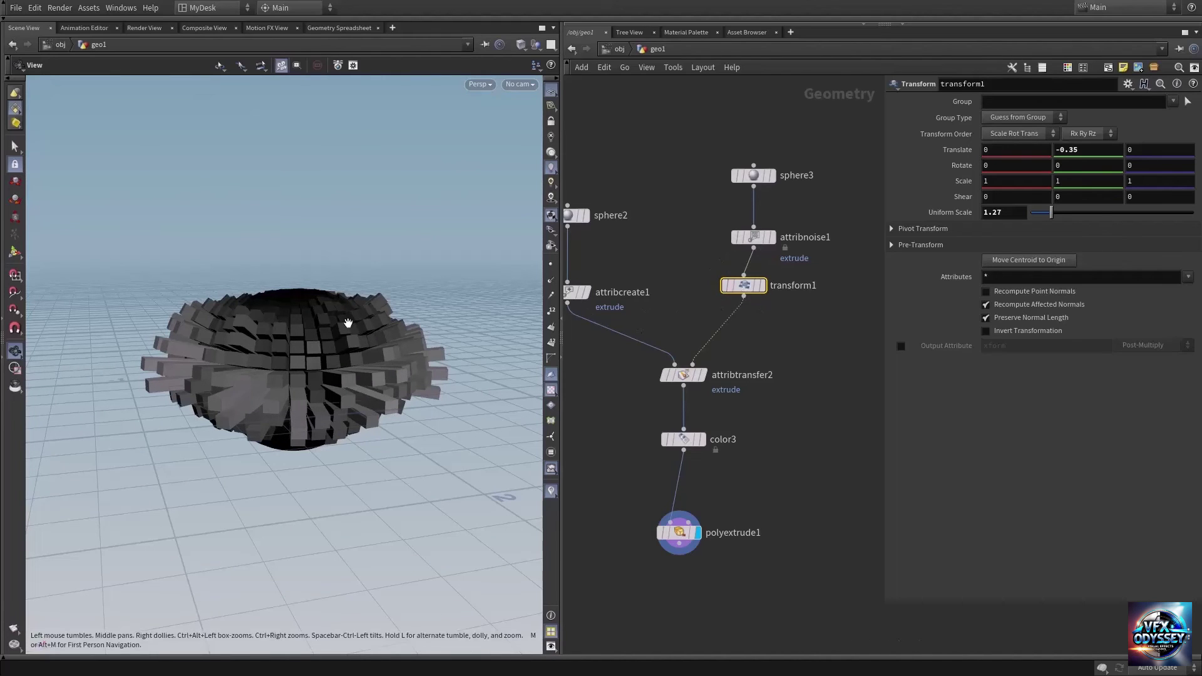
Step: Raise the noise sphere along Y to about 0.035 with the viewport transform handle, and widen the scene view
{"action": "key", "text": "Return"}
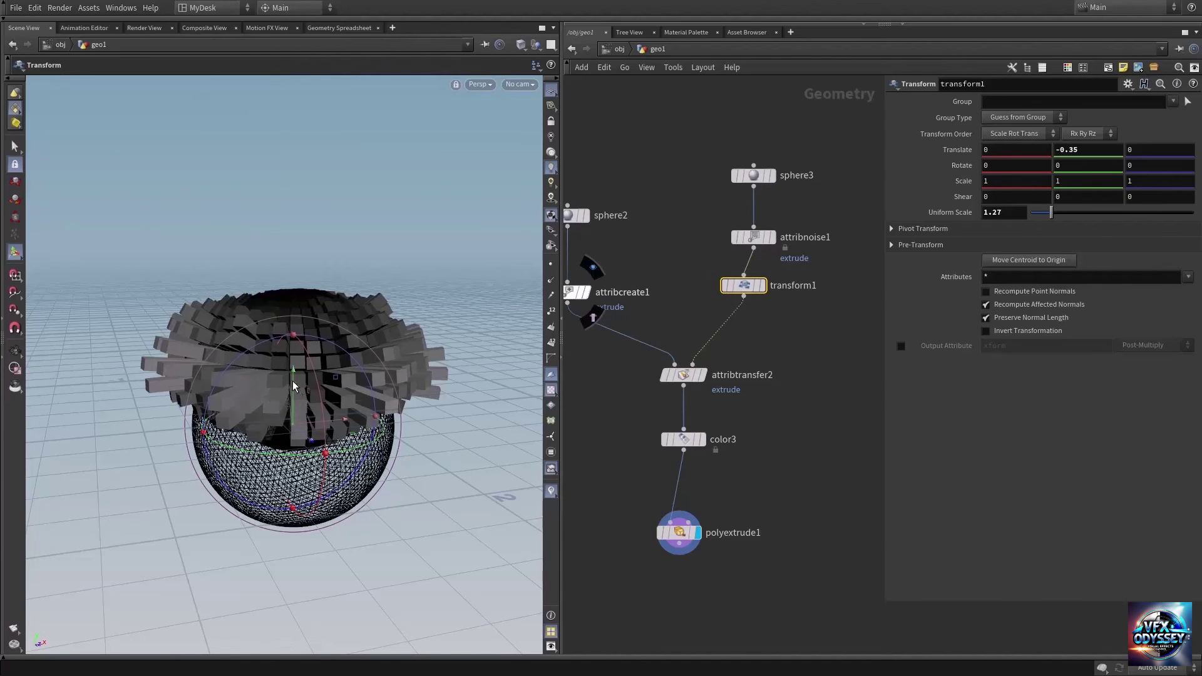
{"action": "left_click_drag", "start_coordinate": [293, 377], "coordinate": [283, 254]}
{"action": "mouse_move", "coordinate": [283, 333]}
{"action": "left_mouse_down"}
{"action": "mouse_move", "coordinate": [283, 415]}
{"action": "mouse_move", "coordinate": [297, 332]}
{"action": "left_mouse_up"}
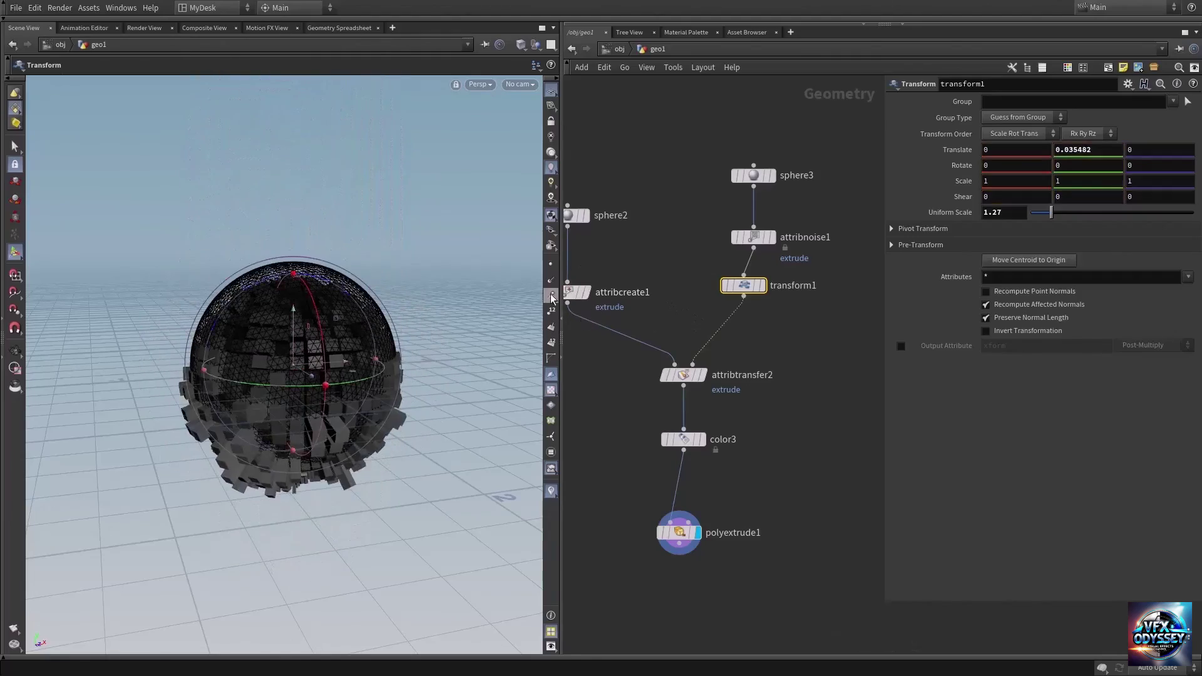
{"action": "left_click_drag", "start_coordinate": [561, 287], "coordinate": [810, 300]}
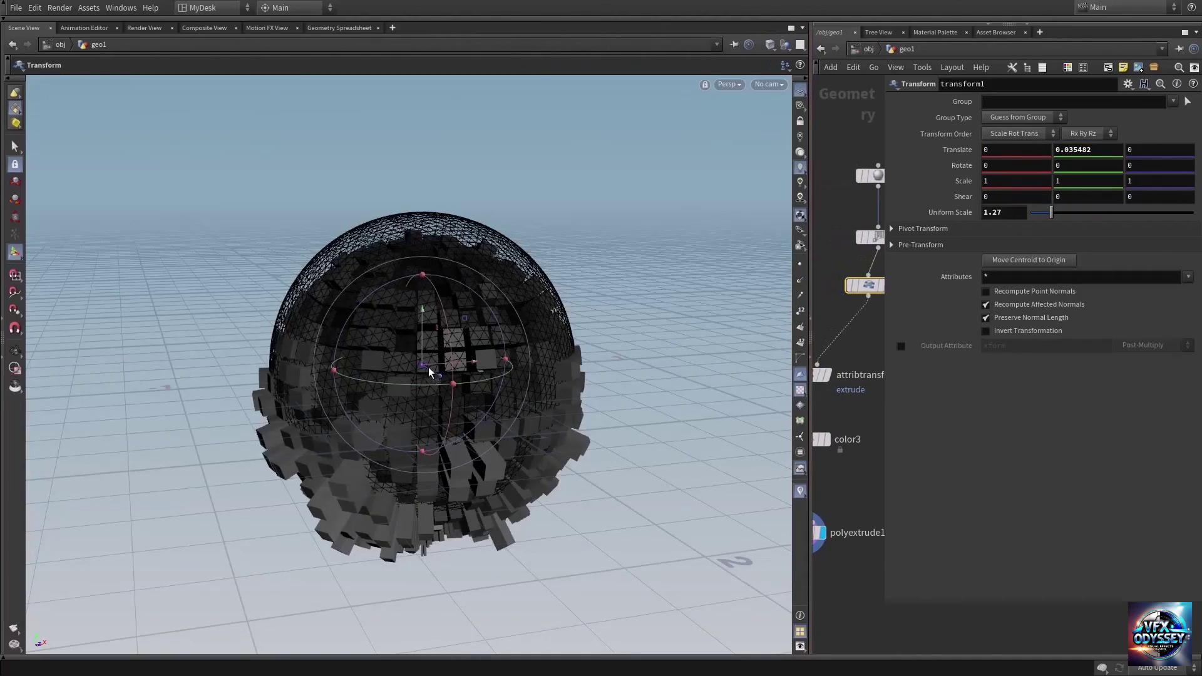
Step: Lower the noise sphere along Y to about -0.093 with its transform handle, and turn off Output Raw Value on attribnoise1
{"action": "left_click_drag", "start_coordinate": [421, 320], "coordinate": [304, 313]}
{"action": "left_click_drag", "start_coordinate": [810, 294], "coordinate": [756, 294]}
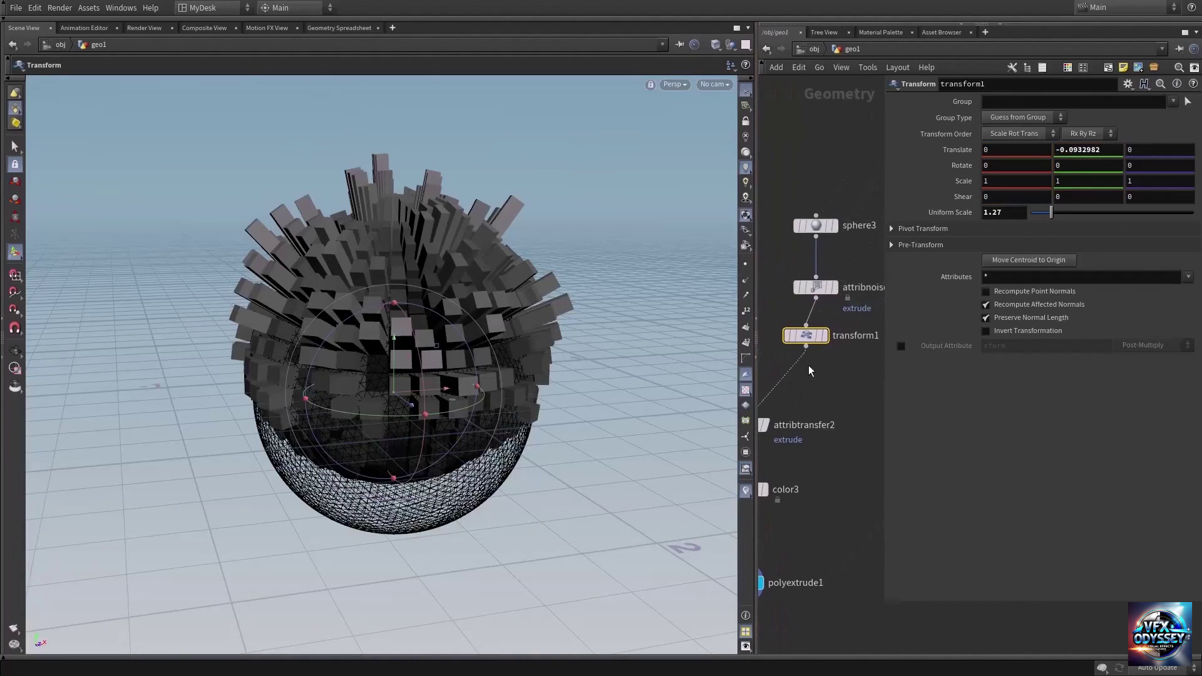
{"action": "left_click", "coordinate": [814, 288]}
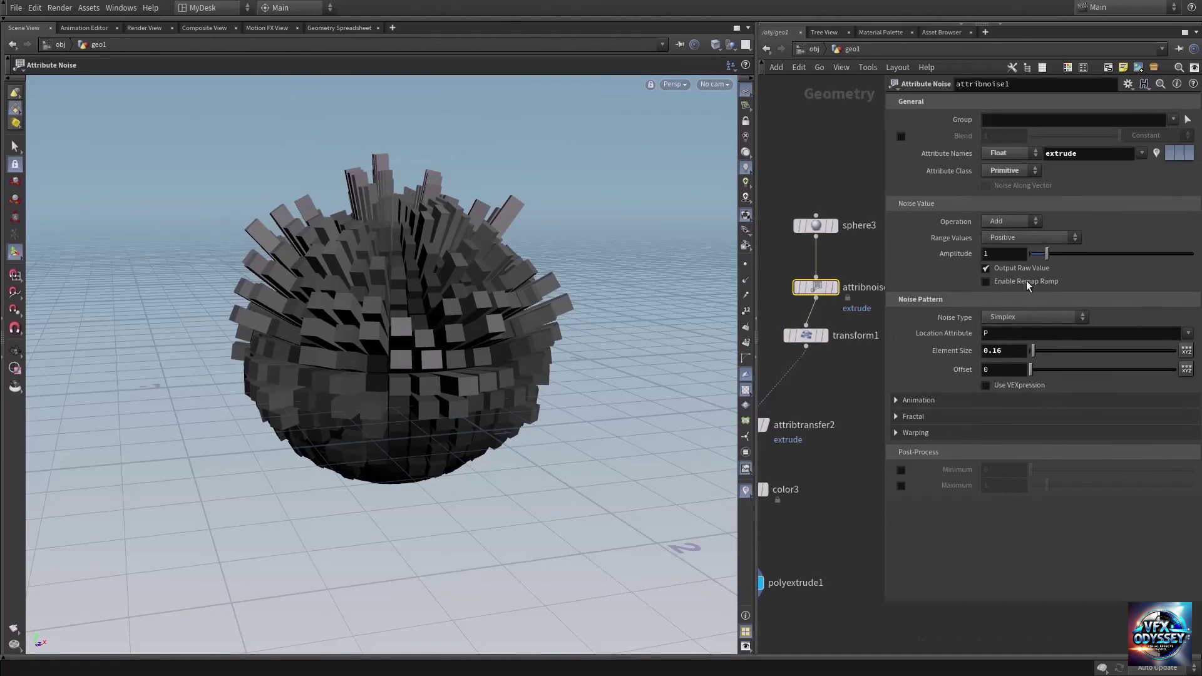
{"action": "left_click", "coordinate": [1010, 270]}
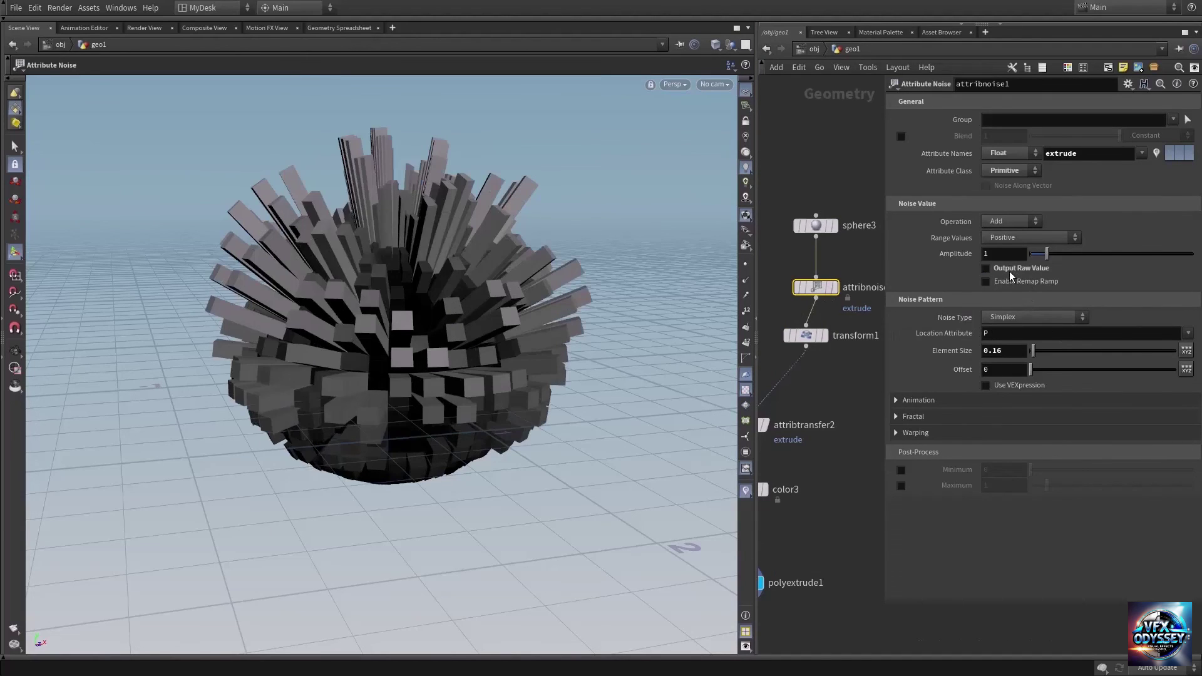
Step: Select transform1 and lower the noise sphere along Y to about -0.162 with the viewport handle
{"action": "middle_click_drag", "start_coordinate": [821, 505], "coordinate": [900, 439]}
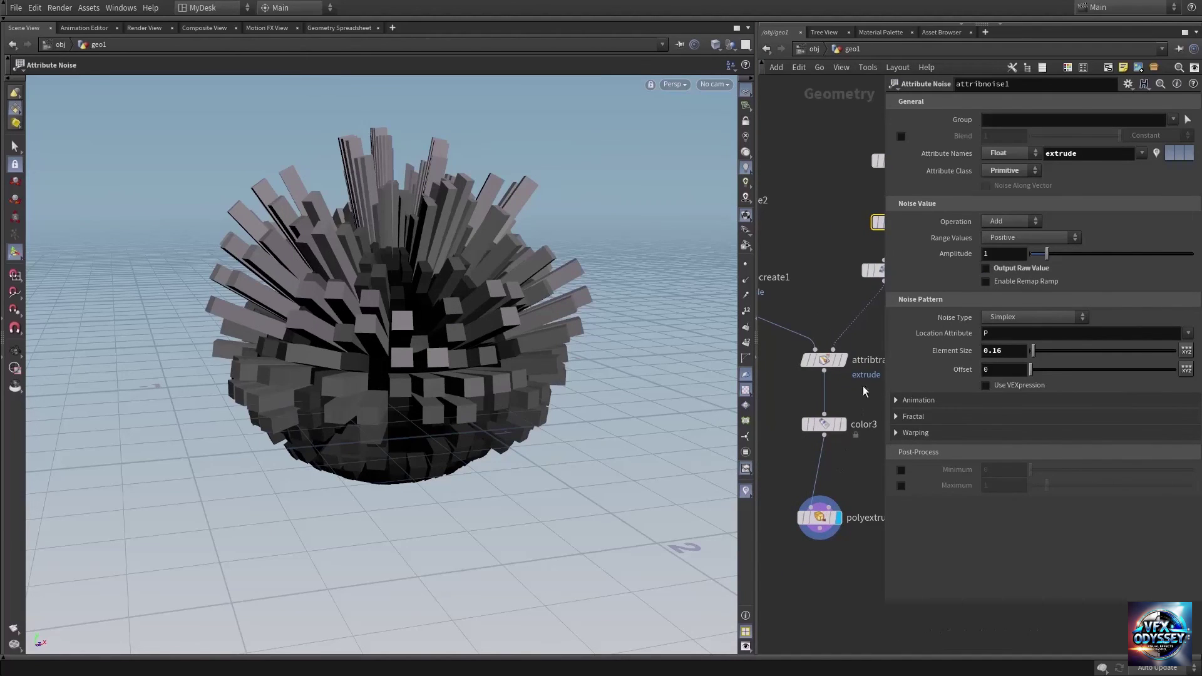
{"action": "left_click", "coordinate": [875, 271]}
{"action": "left_click_drag", "start_coordinate": [396, 344], "coordinate": [371, 362]}
Step: Enable Animate Noise in the Animation settings of attribnoise1
{"action": "middle_click_drag", "start_coordinate": [860, 283], "coordinate": [816, 314]}
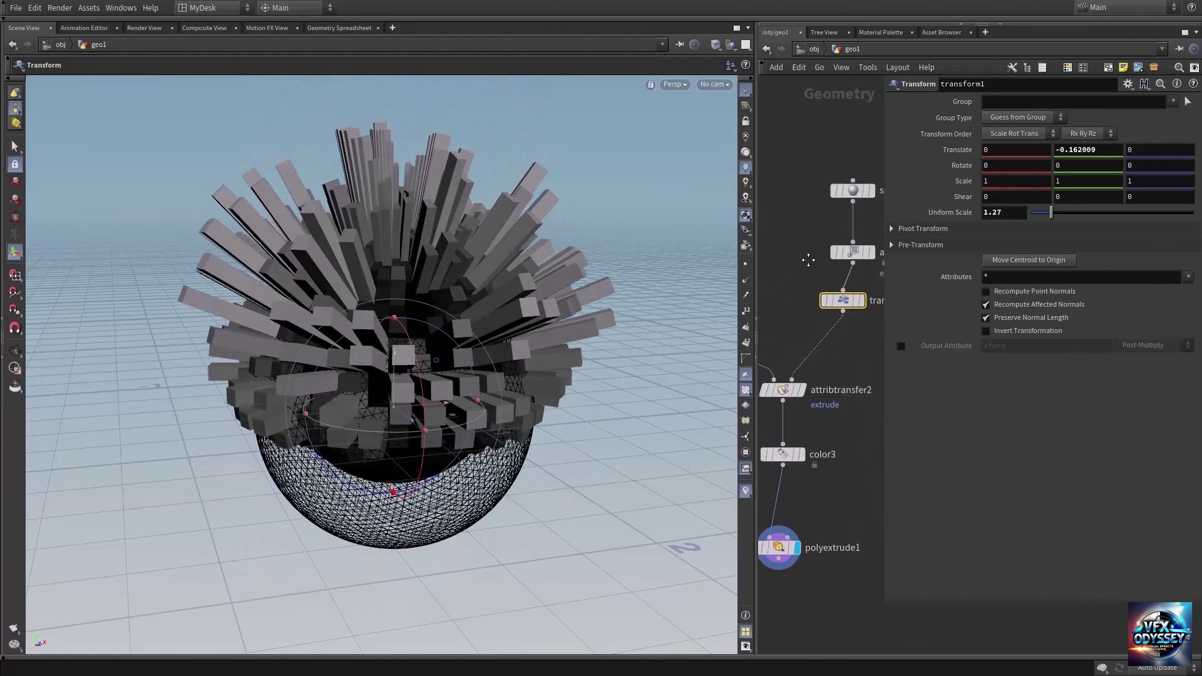
{"action": "left_click", "coordinate": [852, 253]}
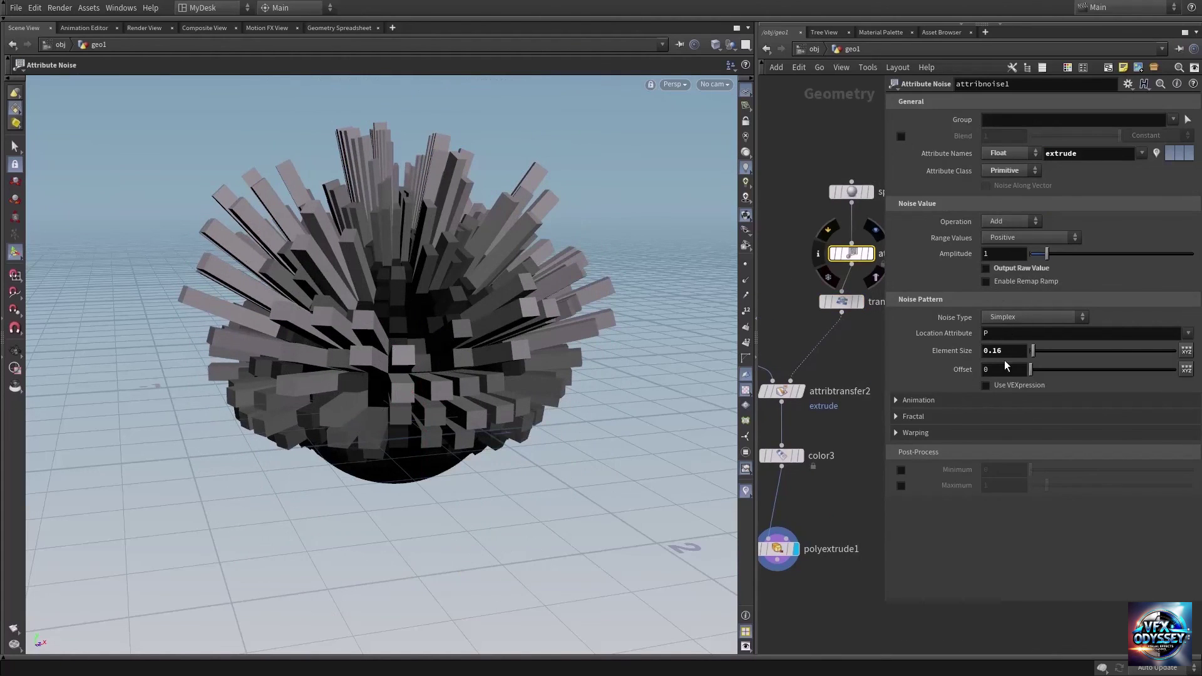
{"action": "middle_click_drag", "start_coordinate": [1007, 352], "coordinate": [1083, 378]}
{"action": "left_click", "coordinate": [919, 400]}
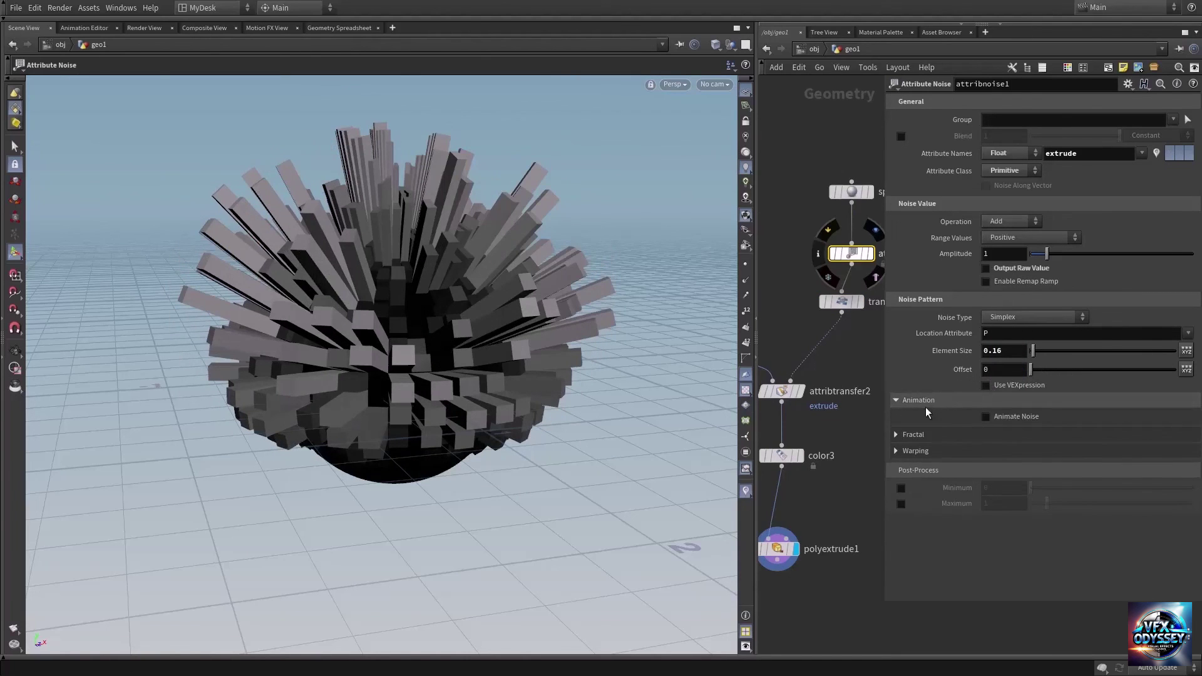
{"action": "left_click", "coordinate": [1015, 417]}
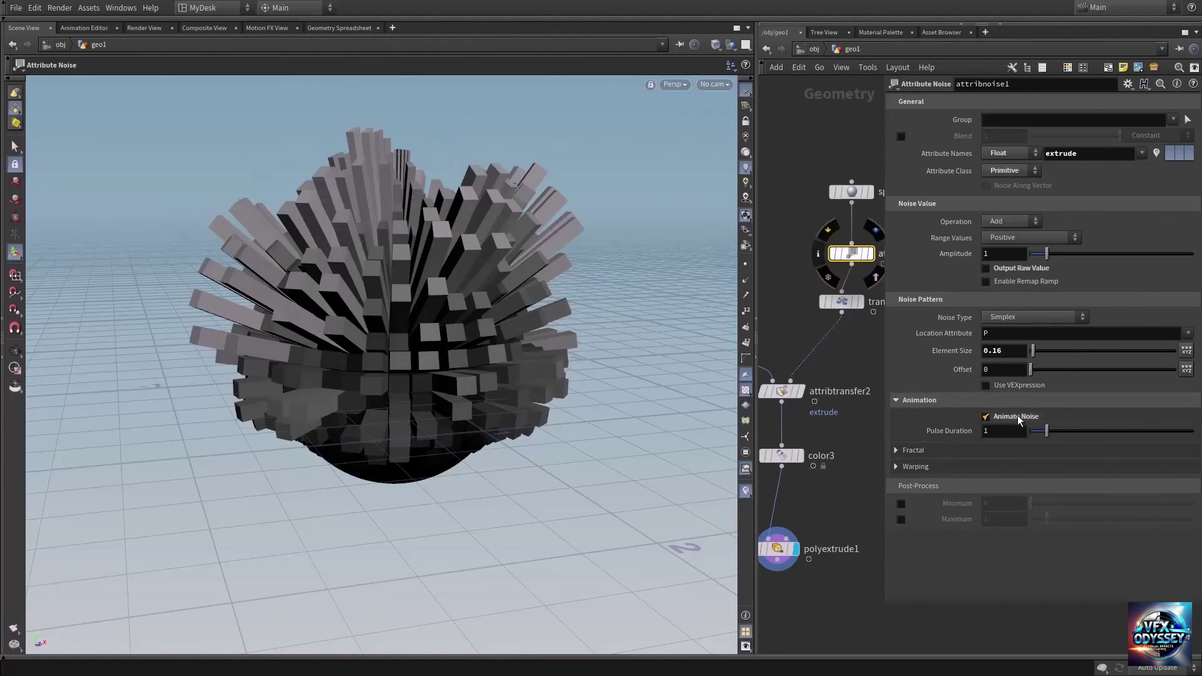
Step: Show the playbar, play the timeline to preview the animated noise extrusion, and stop playback
{"action": "left_click", "coordinate": [55, 658]}
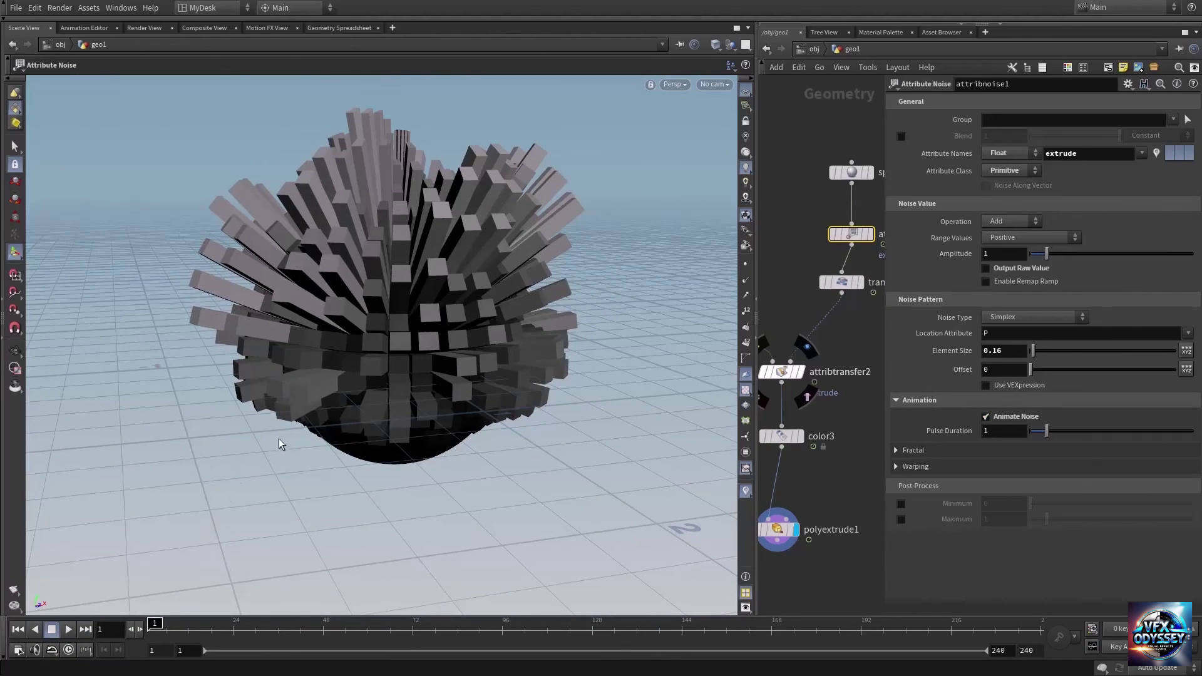
{"action": "left_click", "coordinate": [67, 630]}
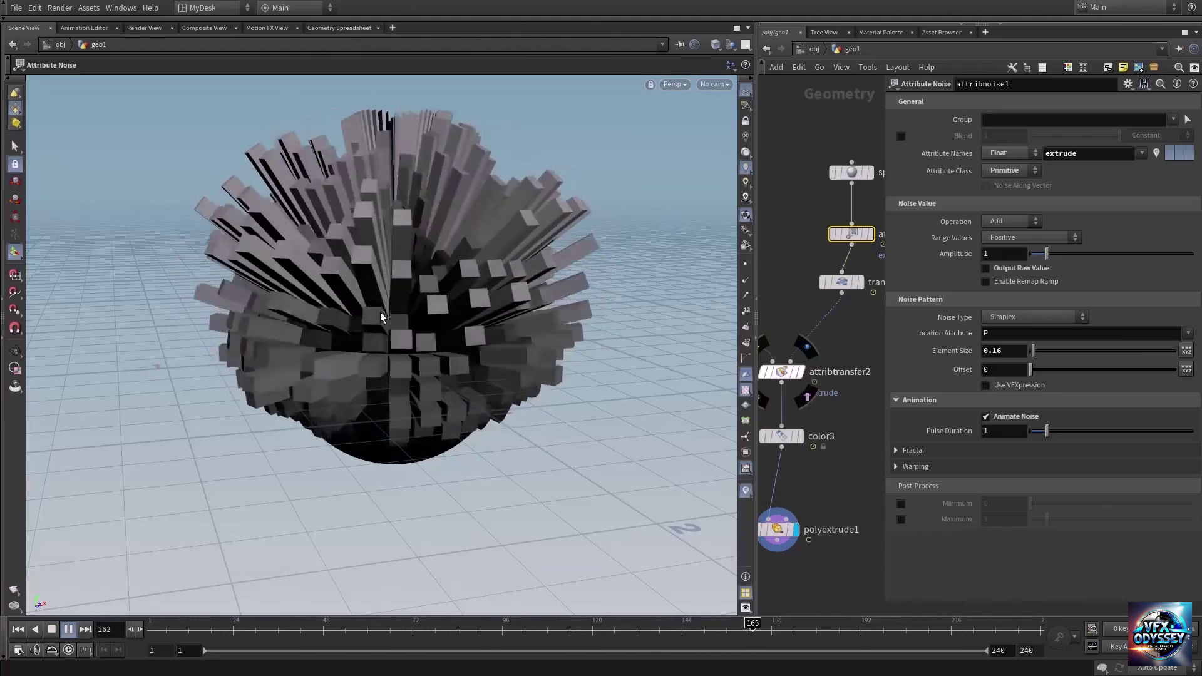
{"action": "left_click", "coordinate": [51, 629]}
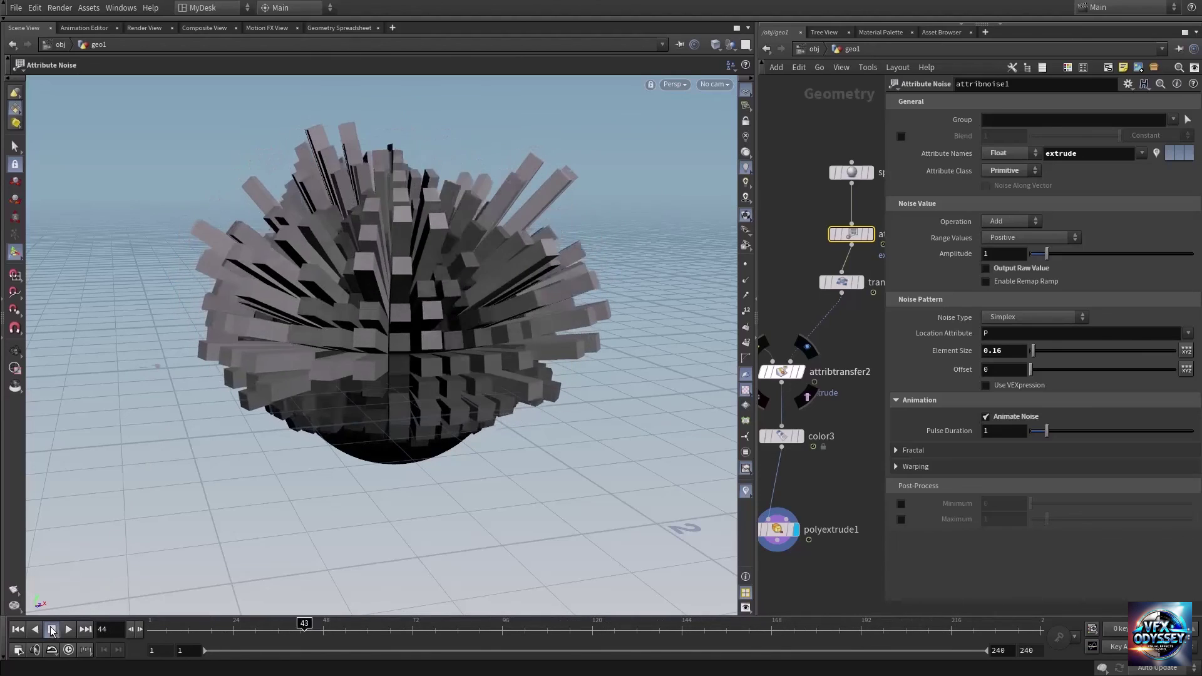